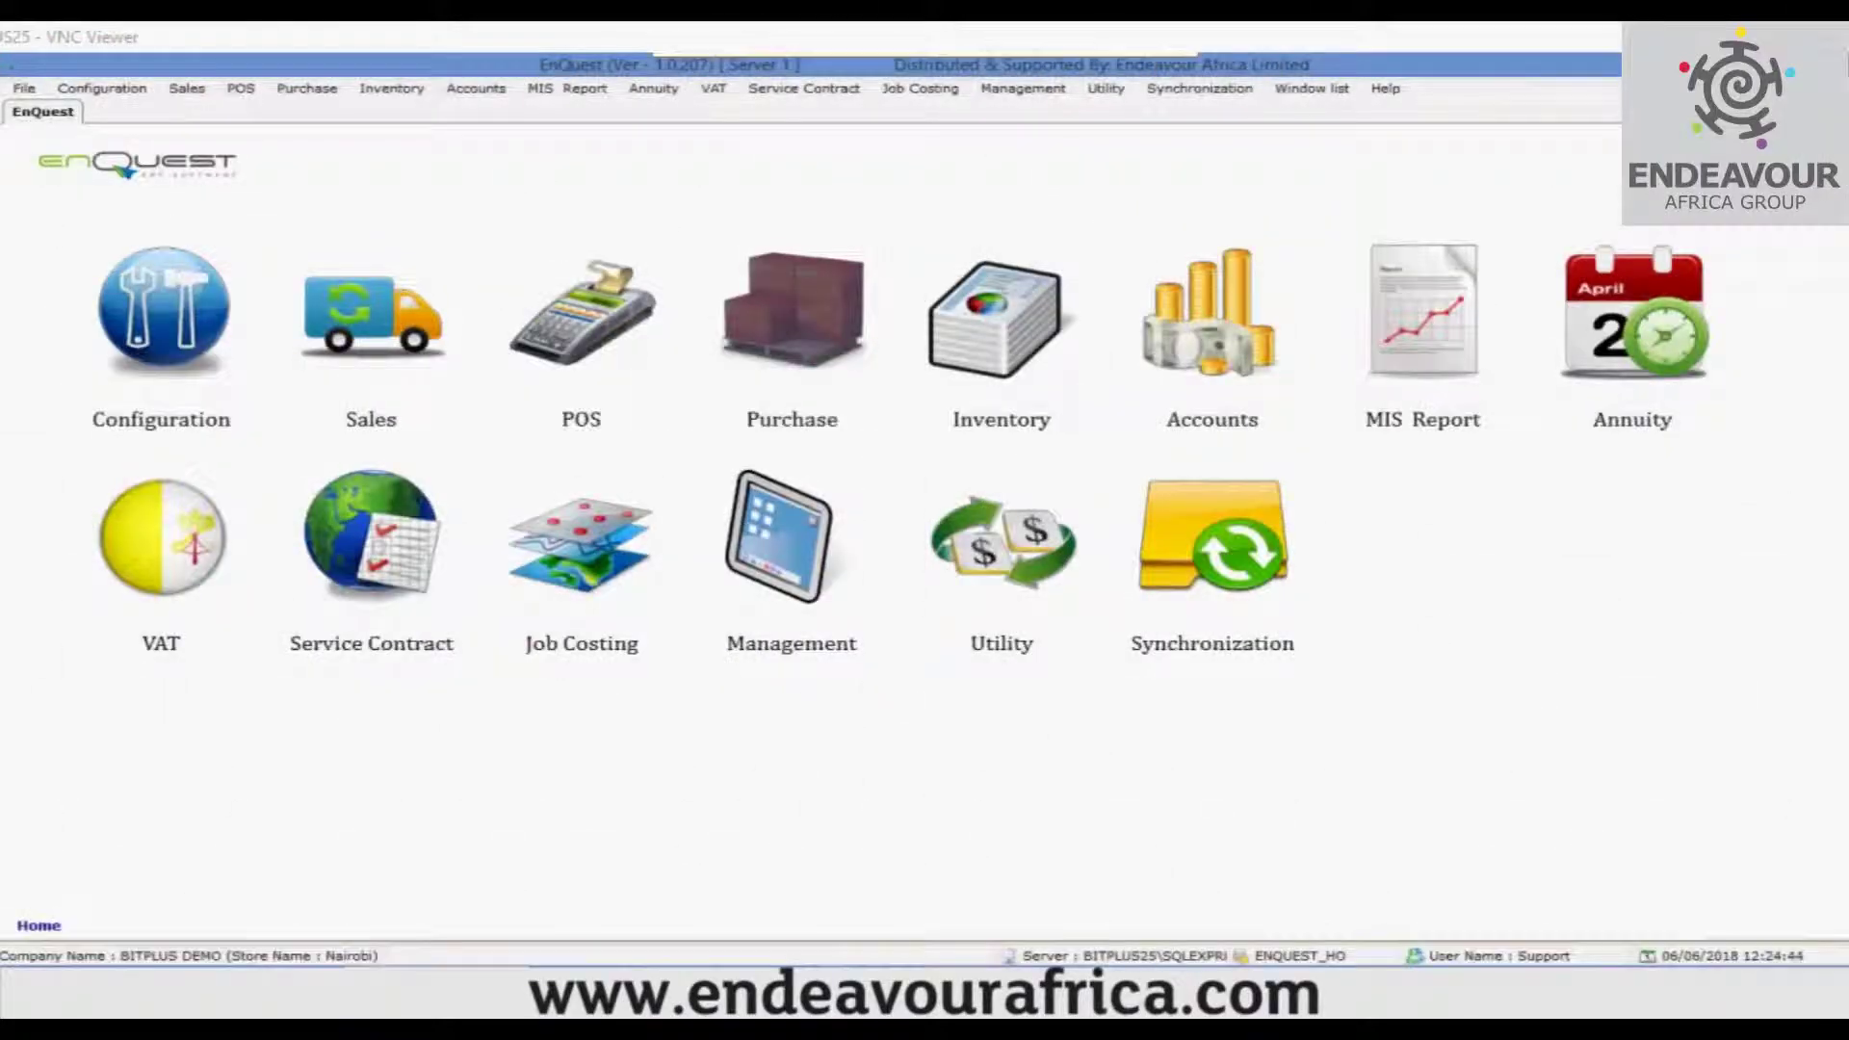
Step: Open the Counter Cash-In form from POS > Management, showing the 100.00 Cash balance
click(240, 88)
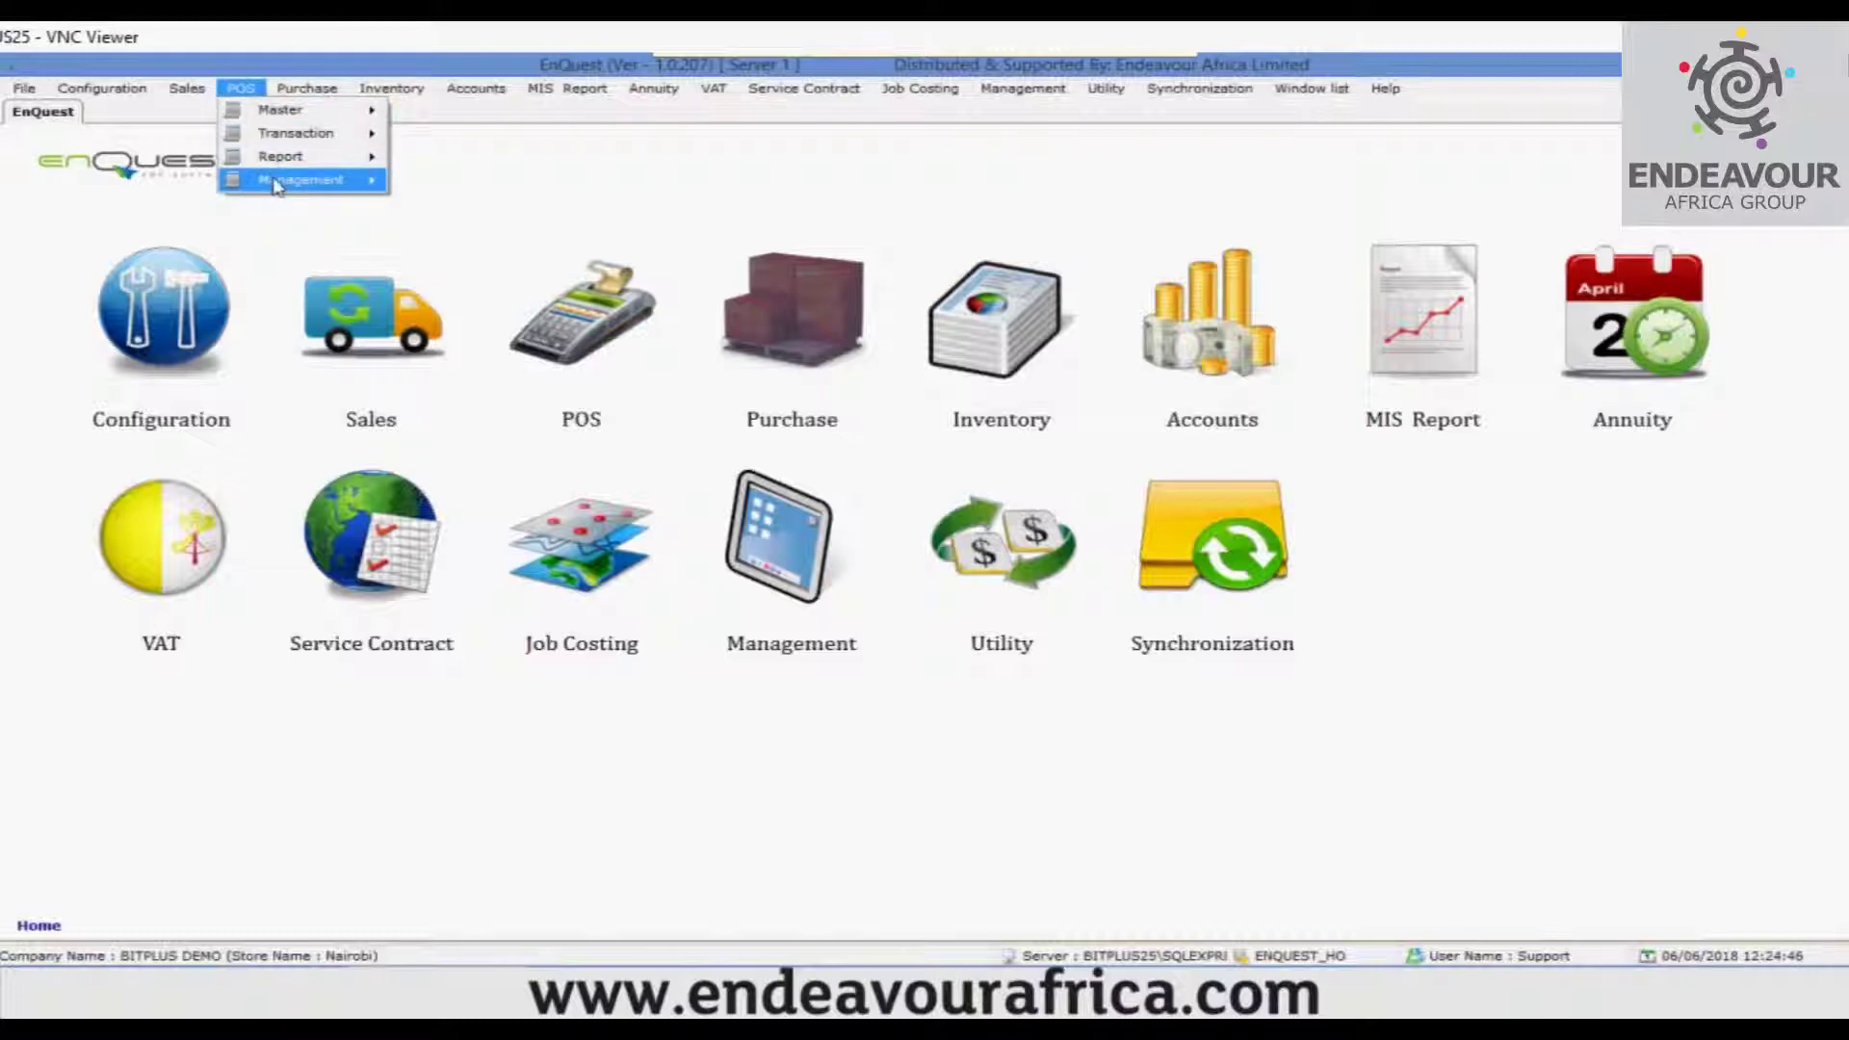
mouse_move(276, 183)
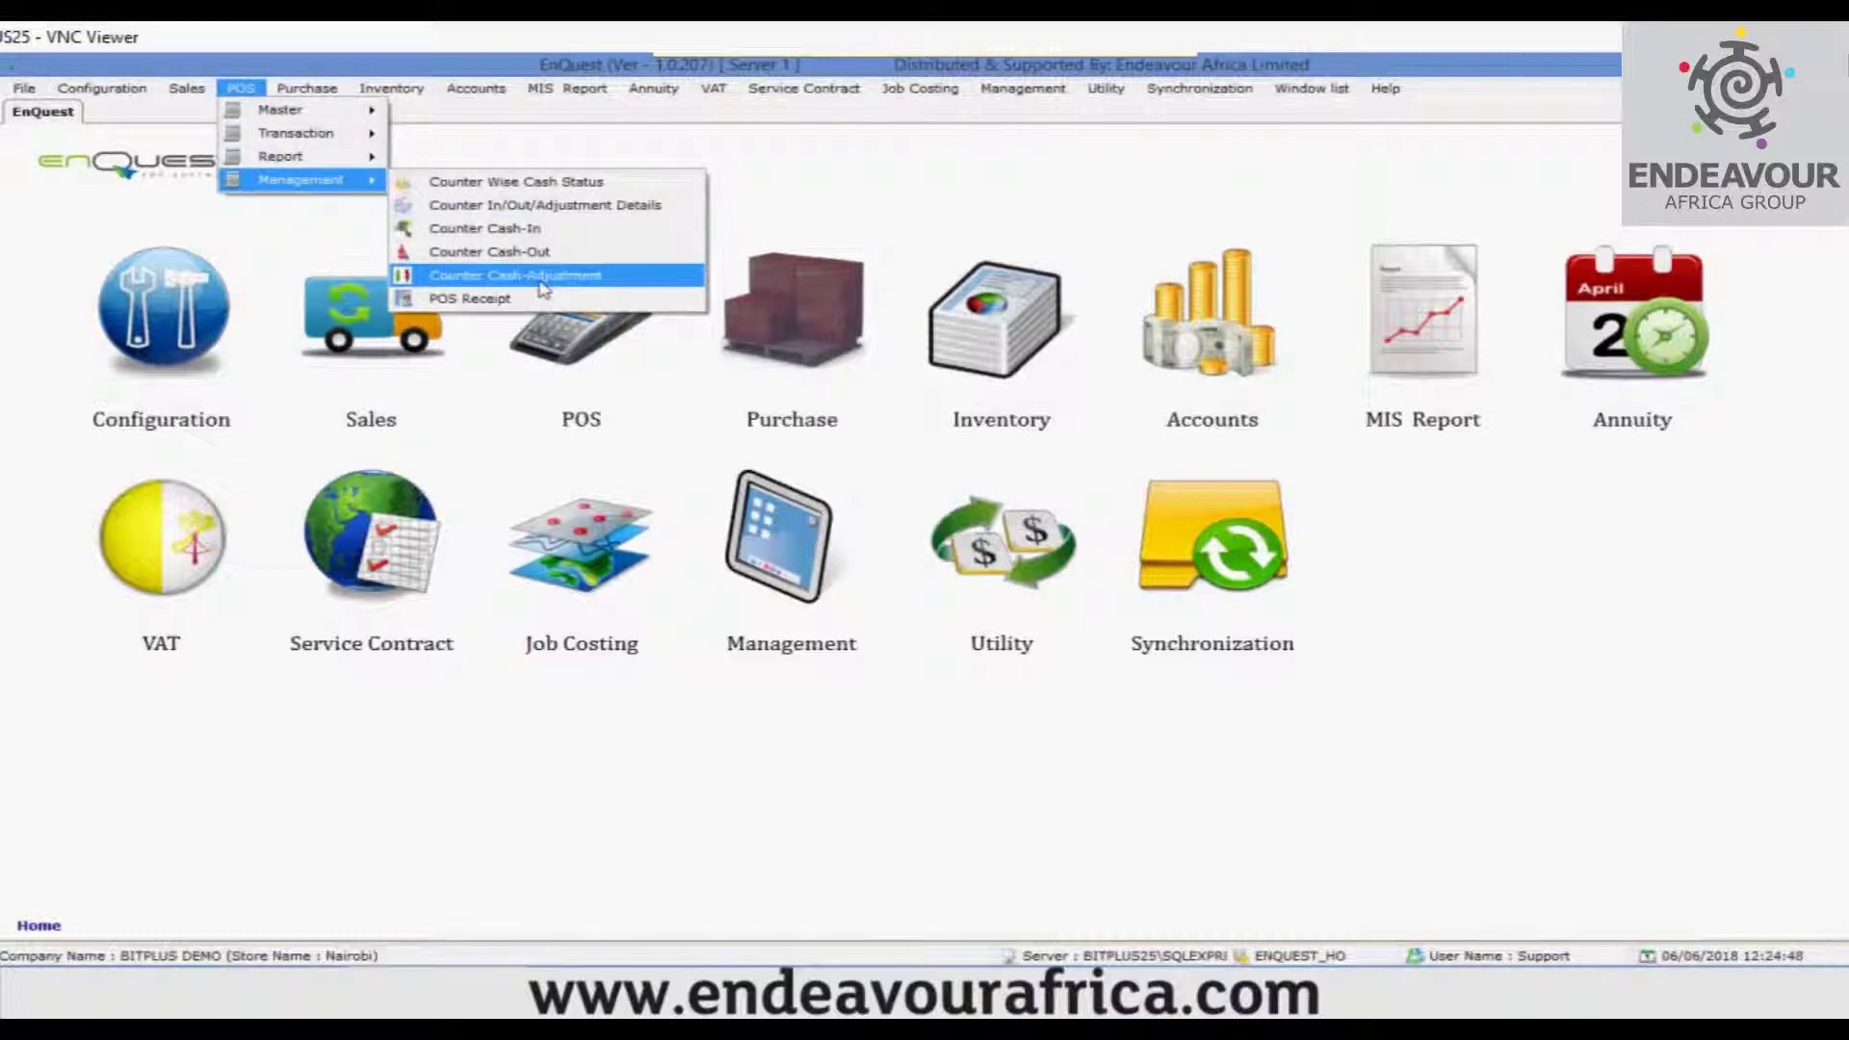
click(536, 234)
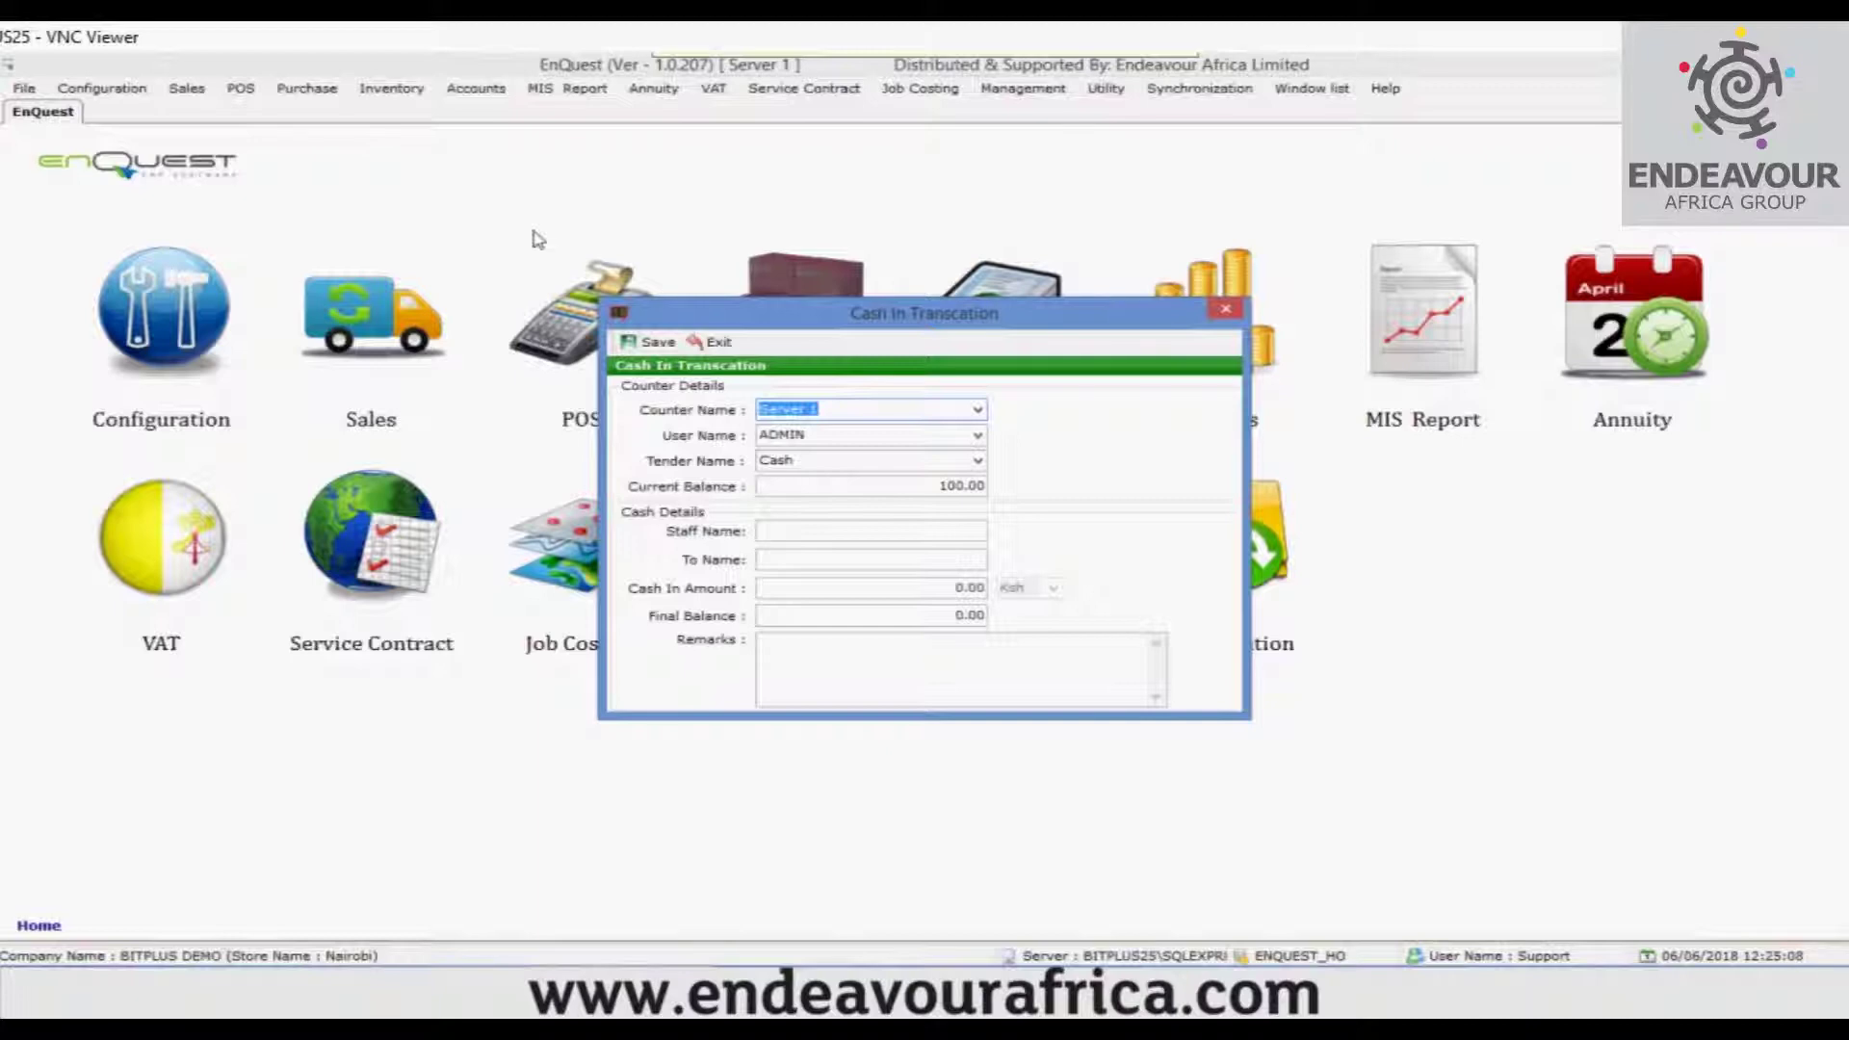
Step: Enter the staff and recipient names, a 100 cash-in amount and remark 'For change', then save
click(812, 531)
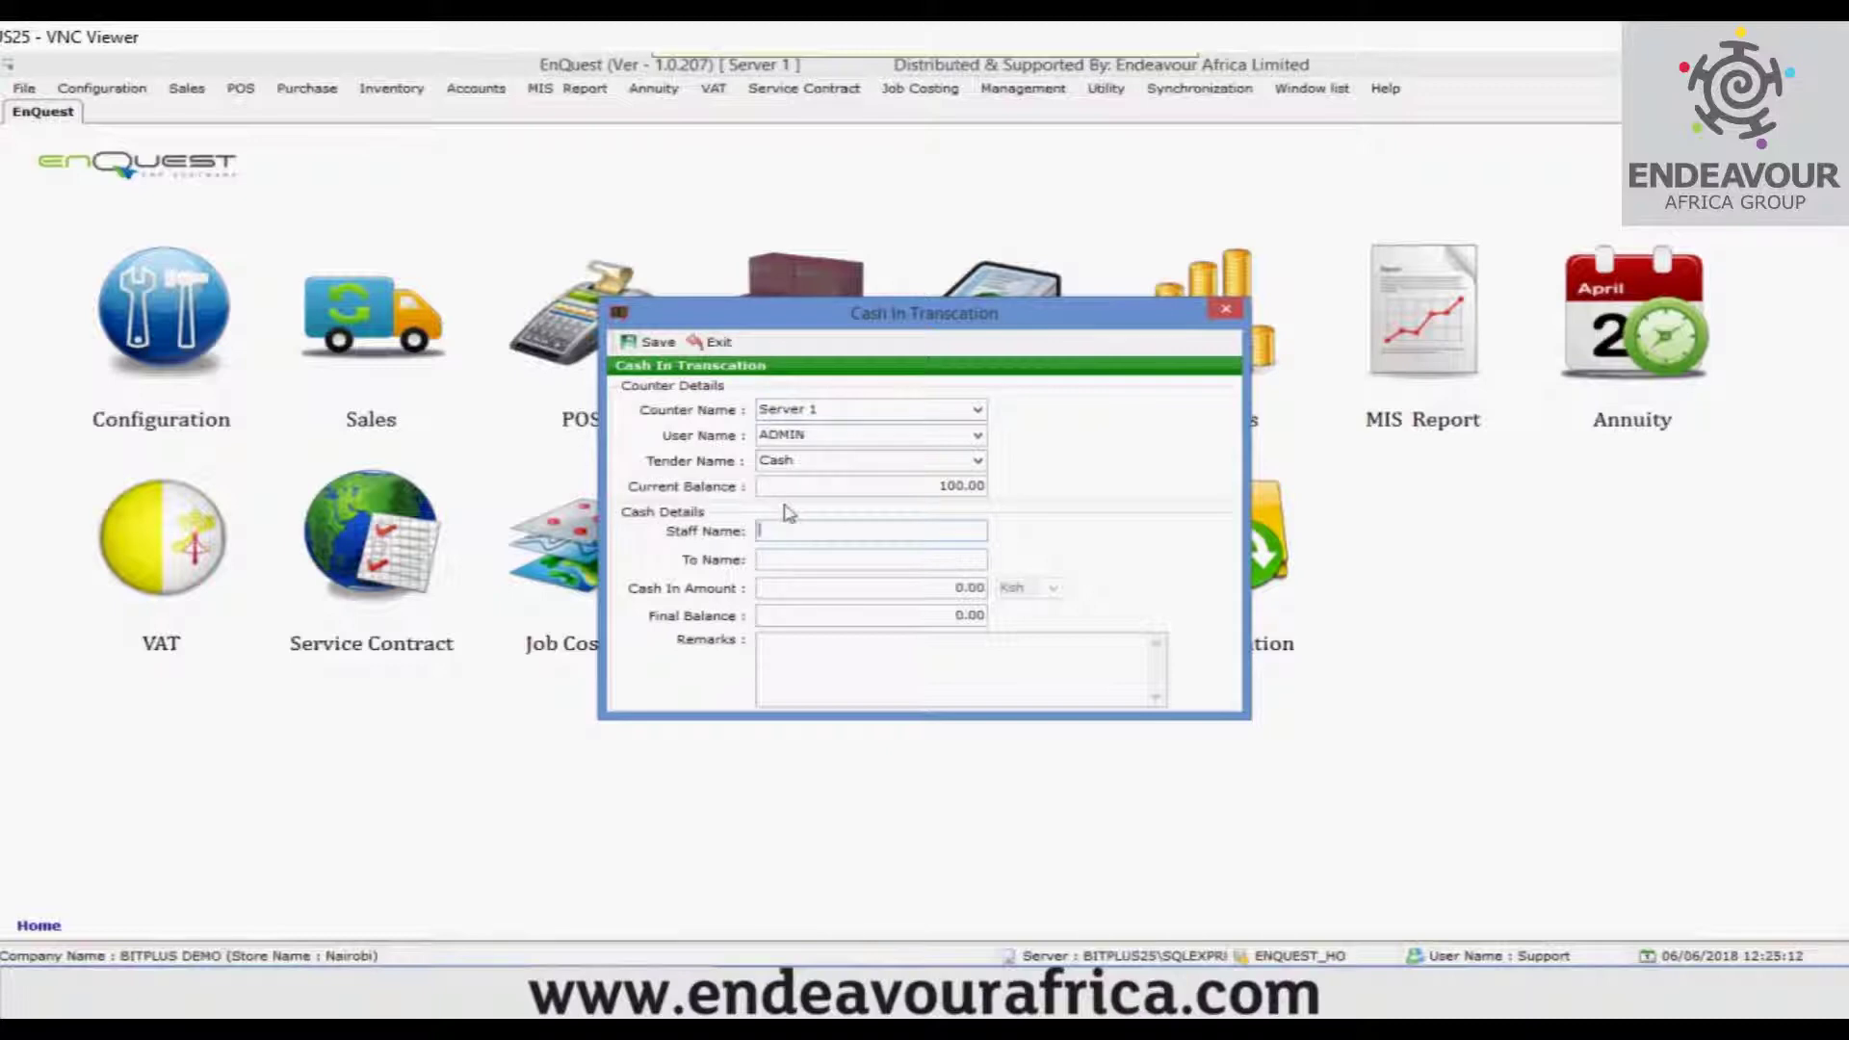
text(Martha)
key(Tab)
text(Mary)
key(Tab)
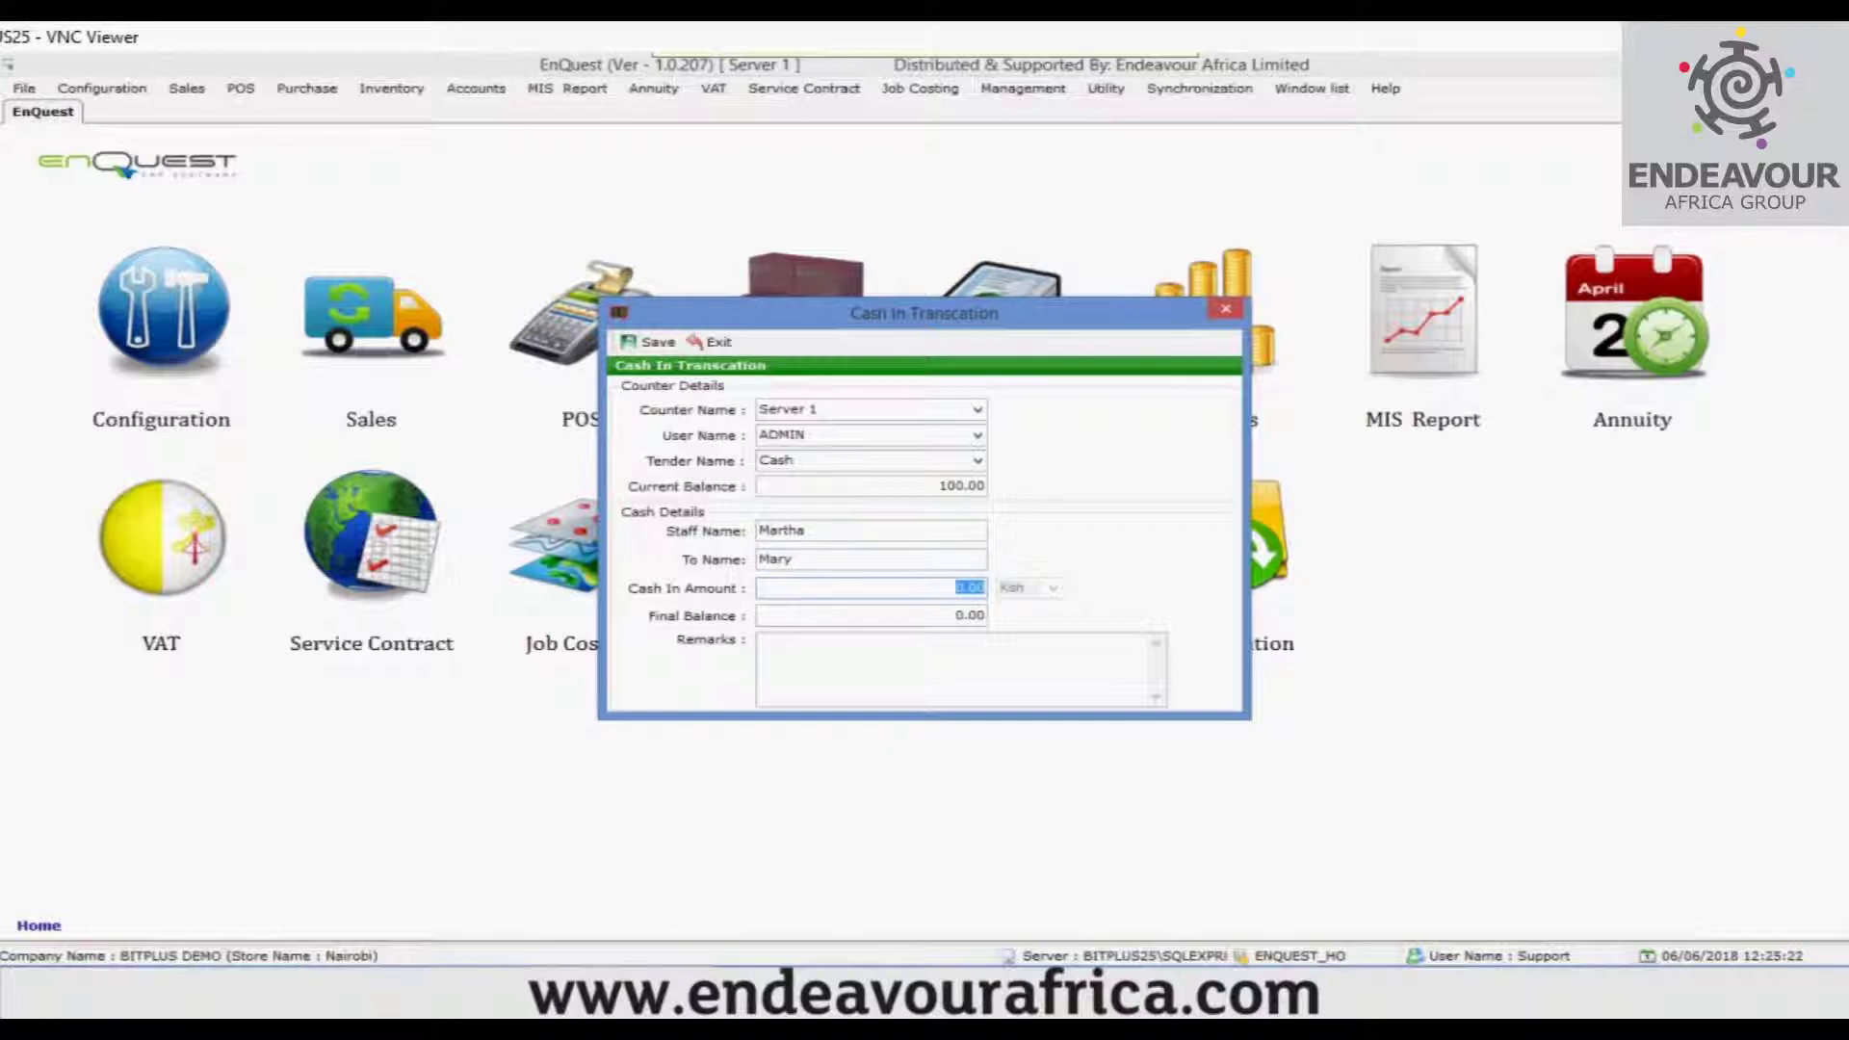
text(100)
key(Tab)
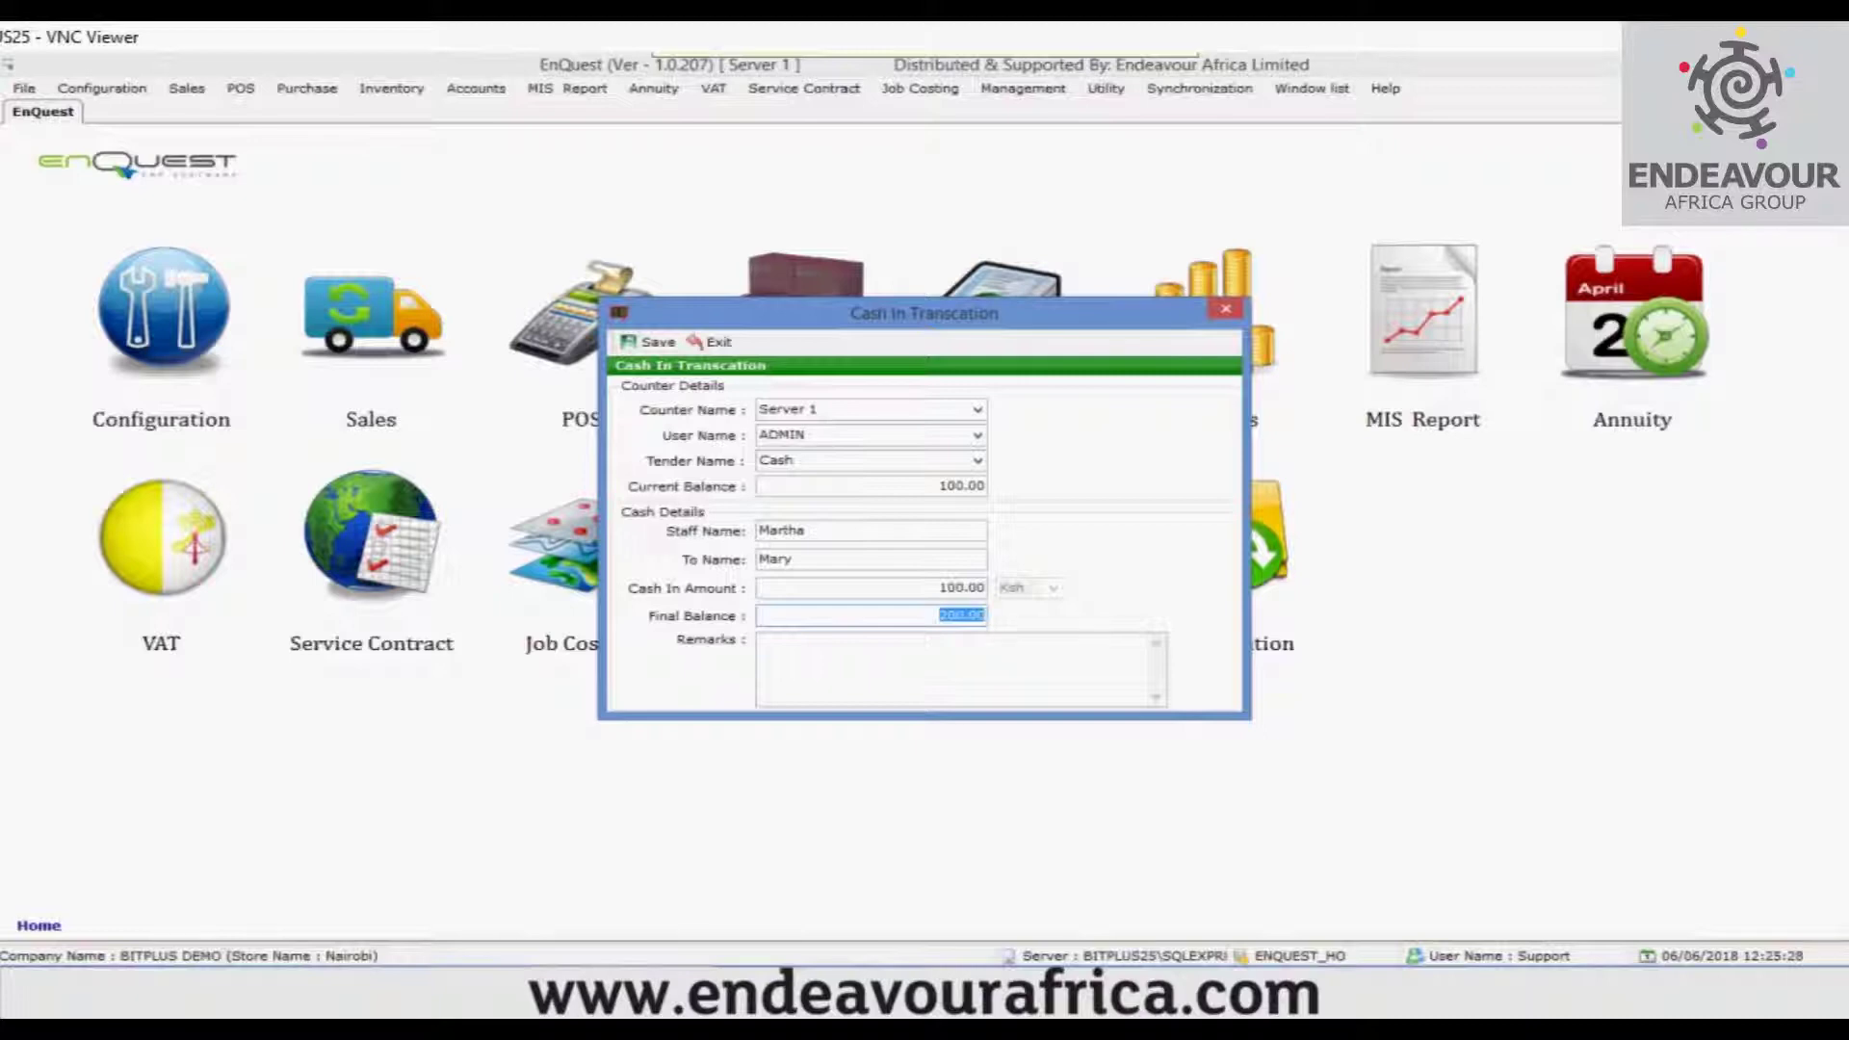
click(835, 637)
text(For change)
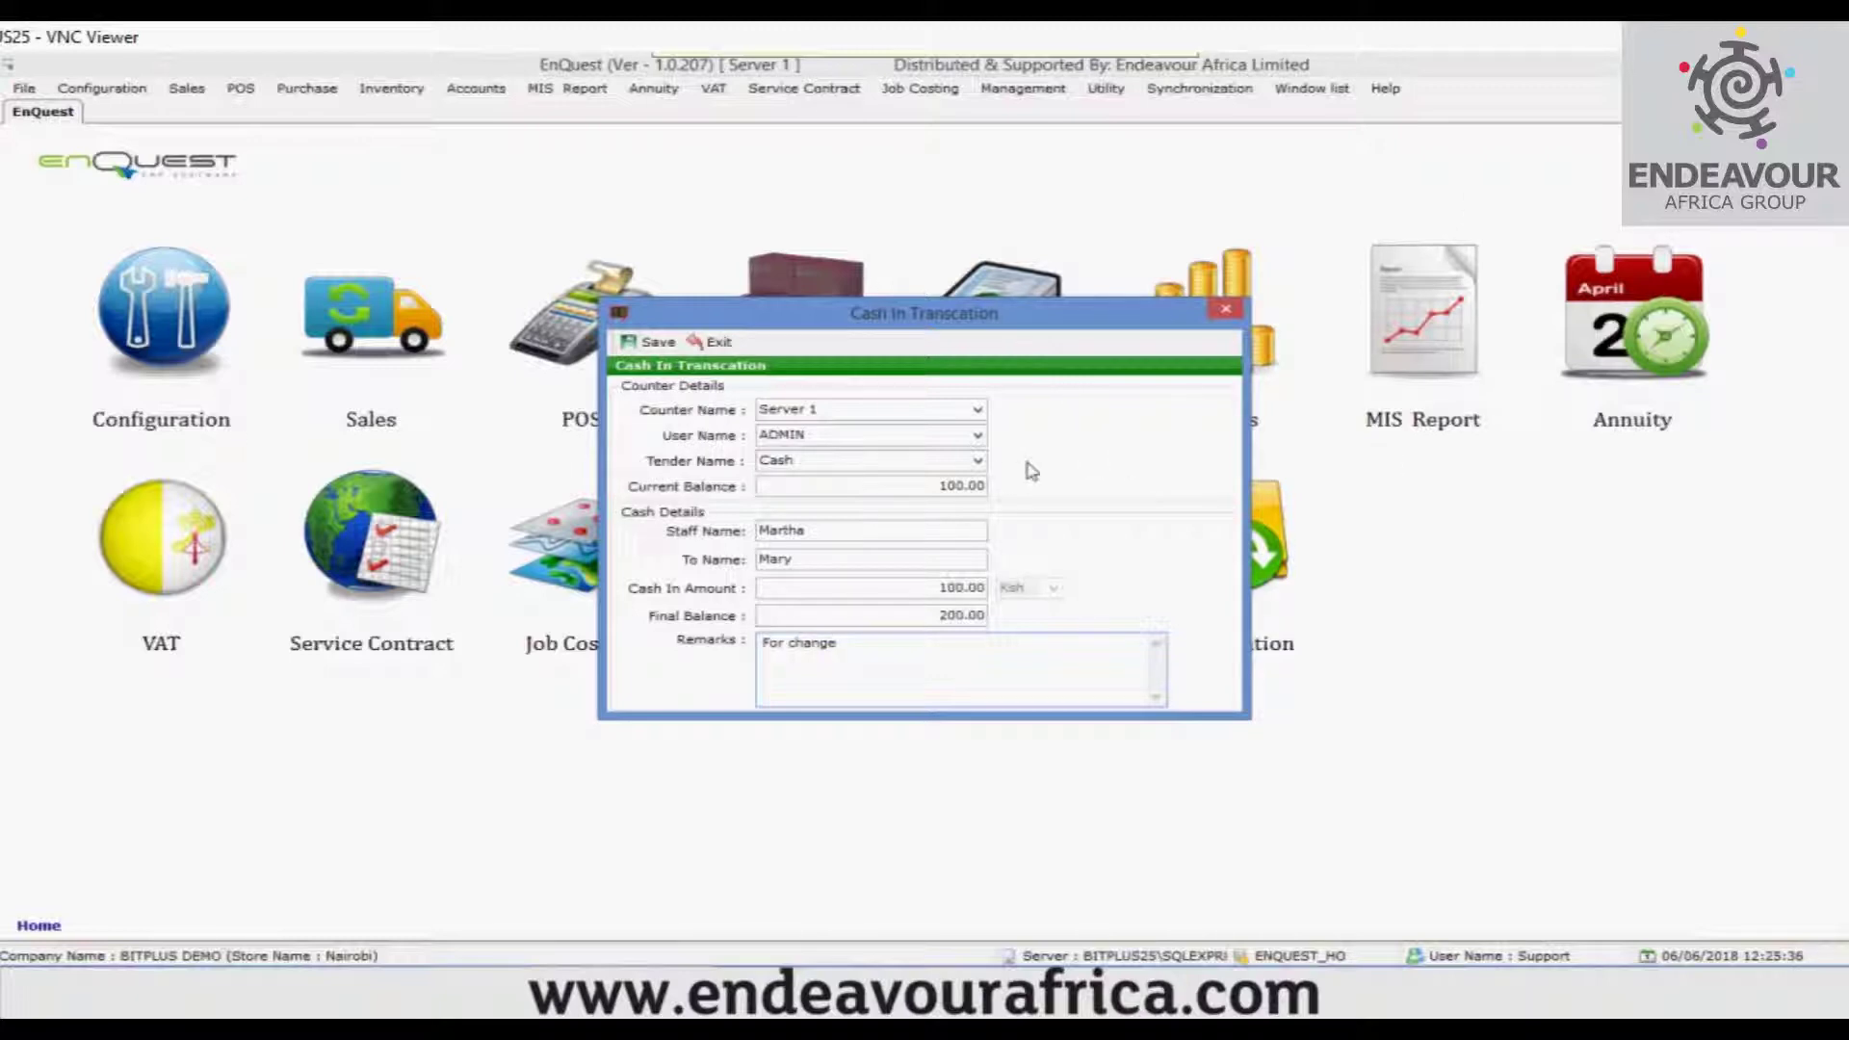
click(654, 343)
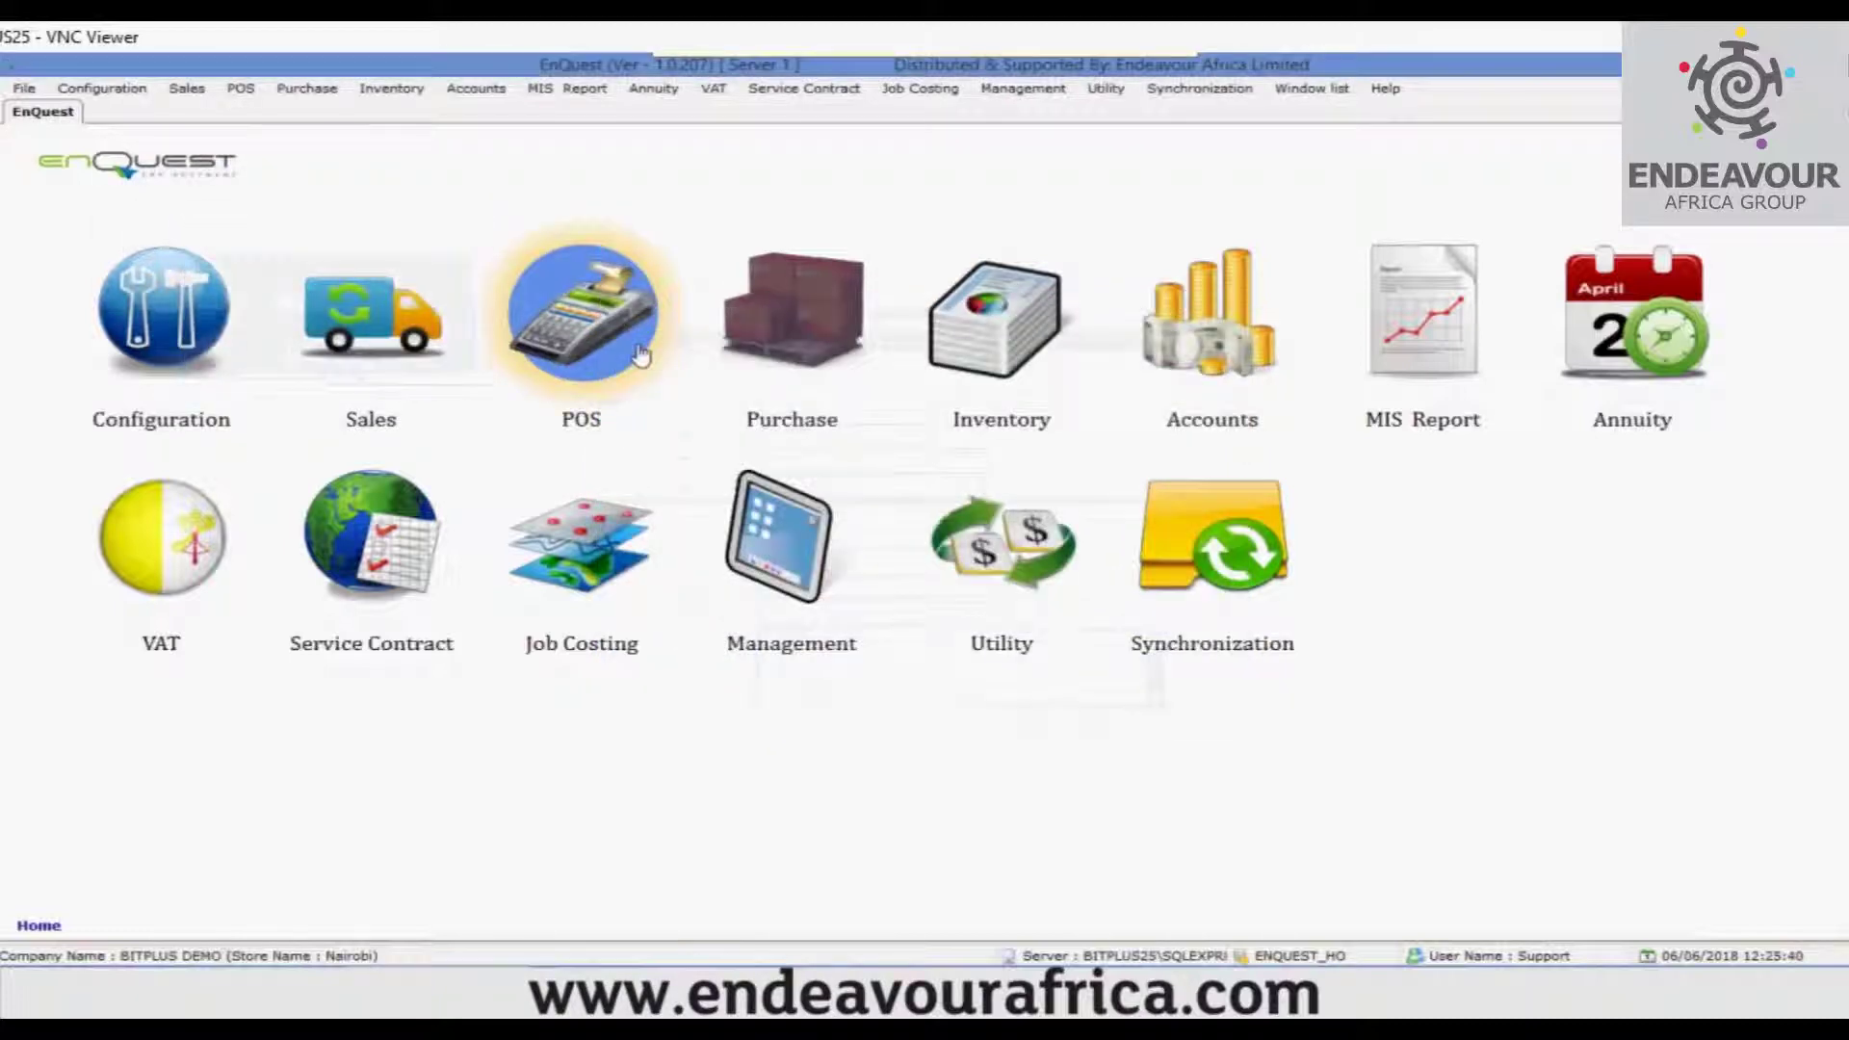
Step: Launch the POS module and open the Counter Cash-Out form showing a 200.00 balance
click(640, 355)
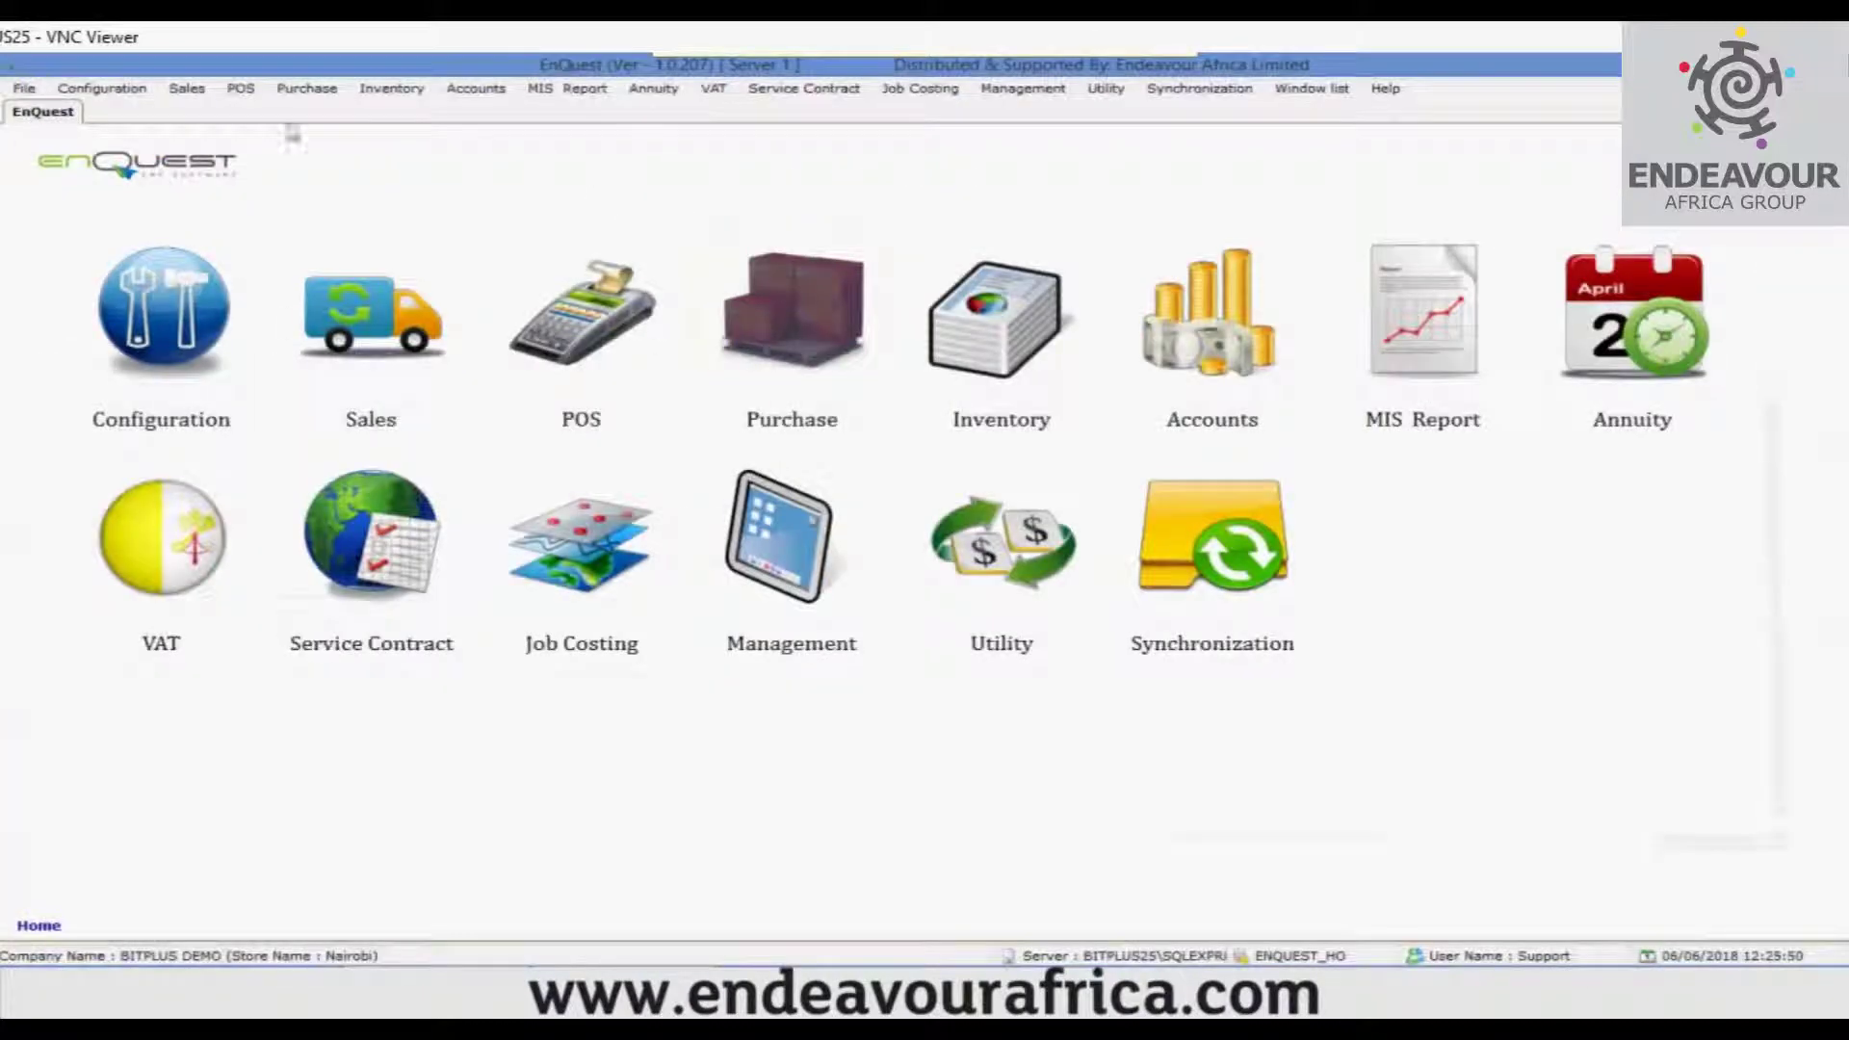
click(241, 88)
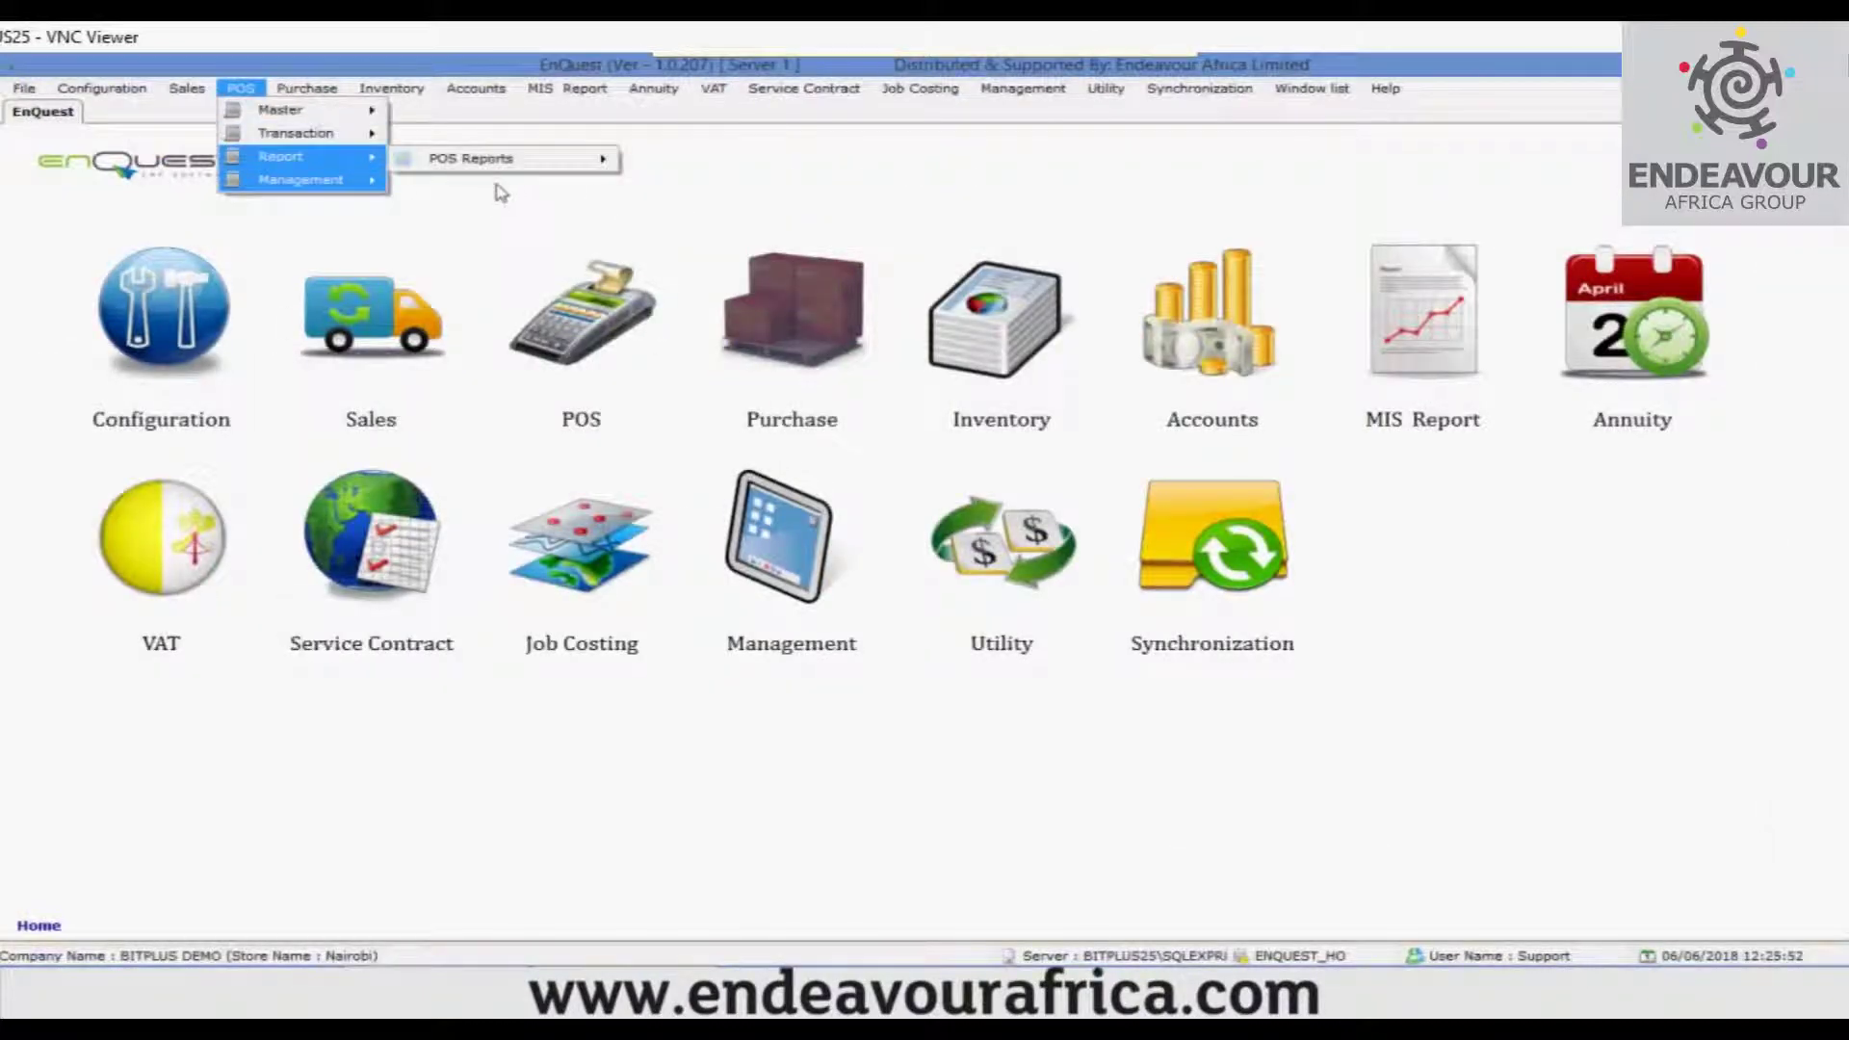
mouse_move(356, 181)
click(520, 252)
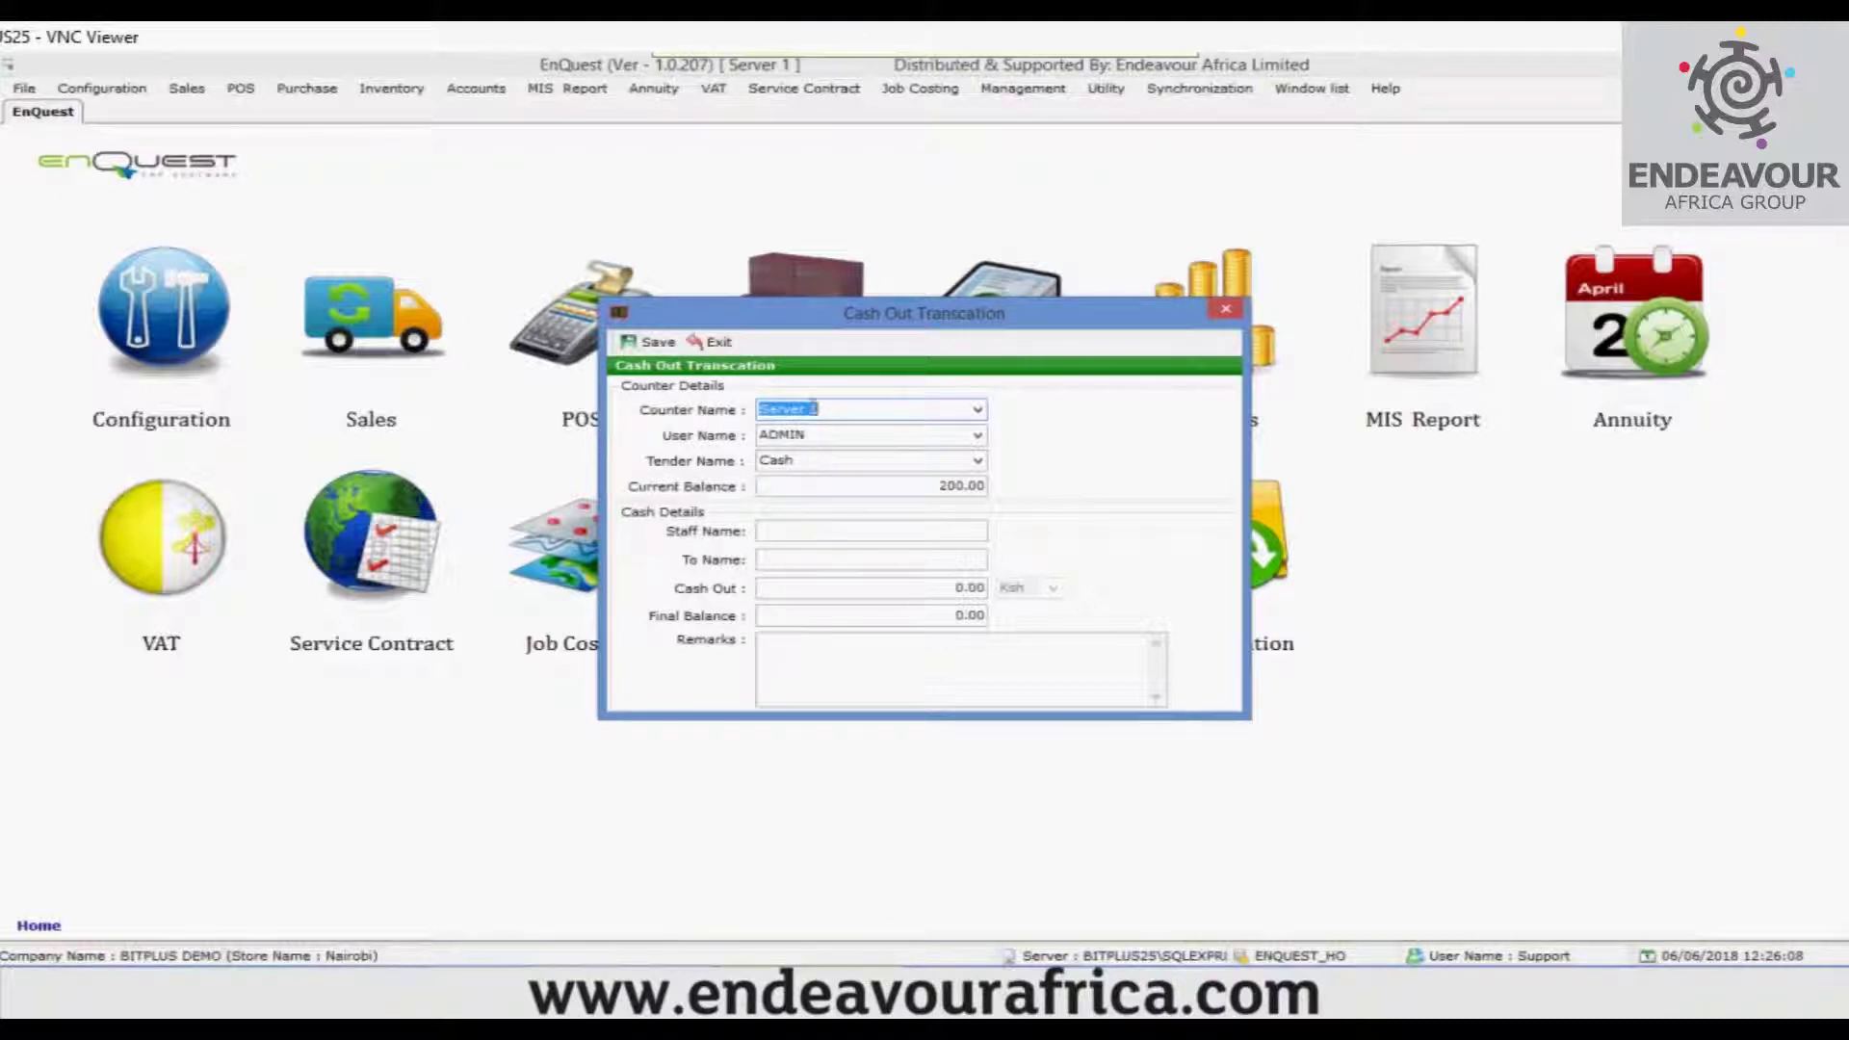
Step: Highlight the 200.00 current balance on the cash-out form
click(865, 433)
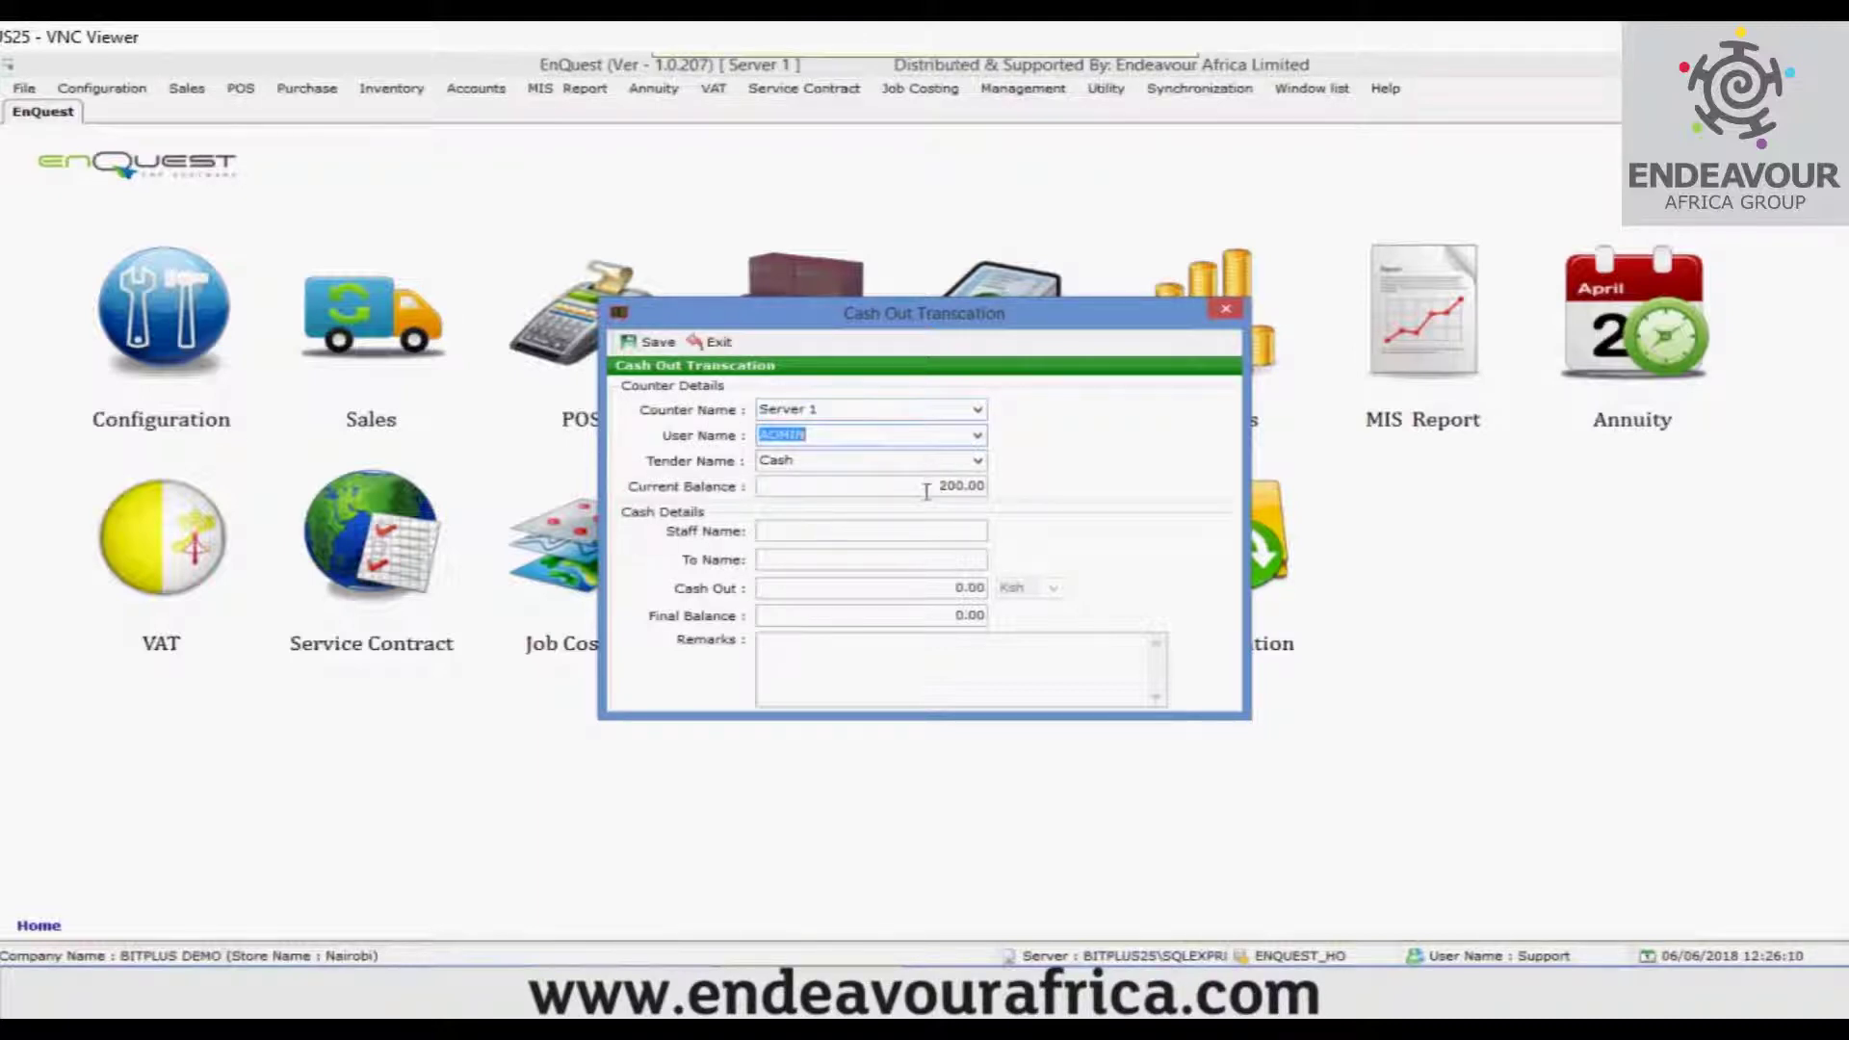
click(928, 486)
drag(928, 485, 1085, 482)
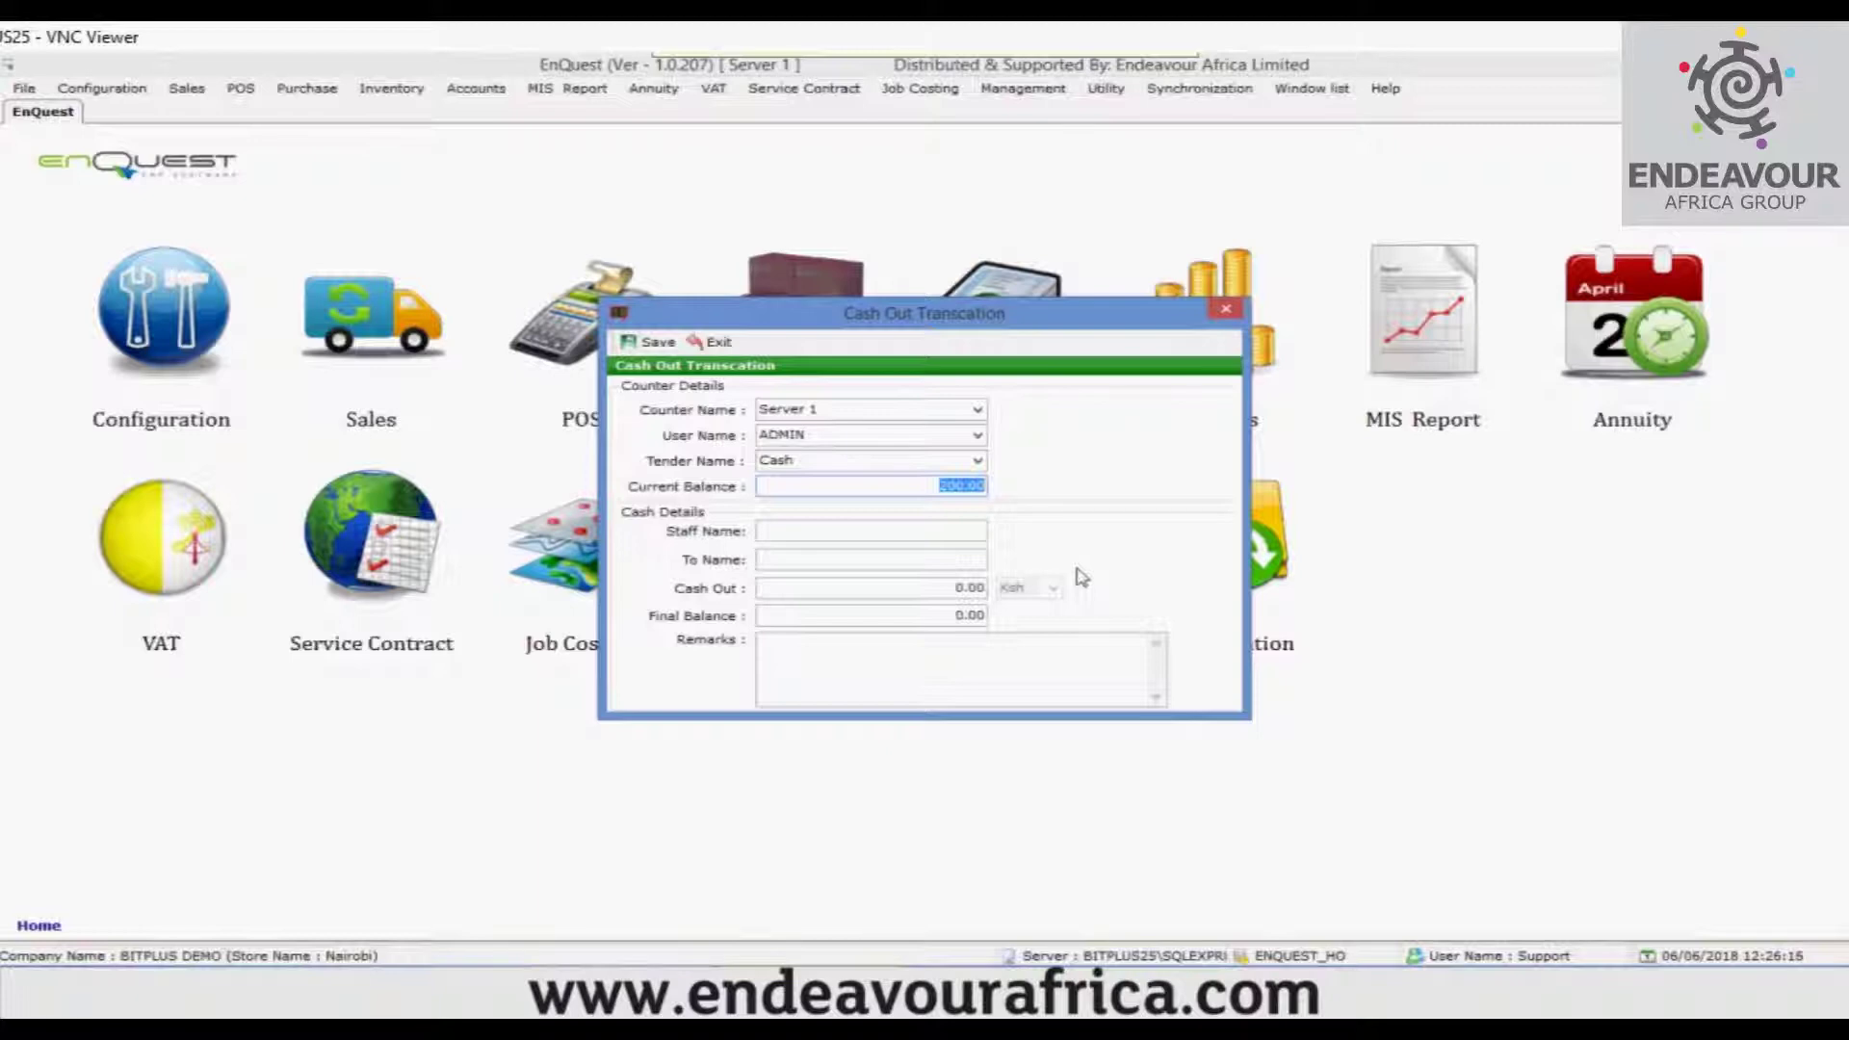
Step: Record a 150 cash-out with staff and recipient names and remark 'Misc.', and save it
click(837, 529)
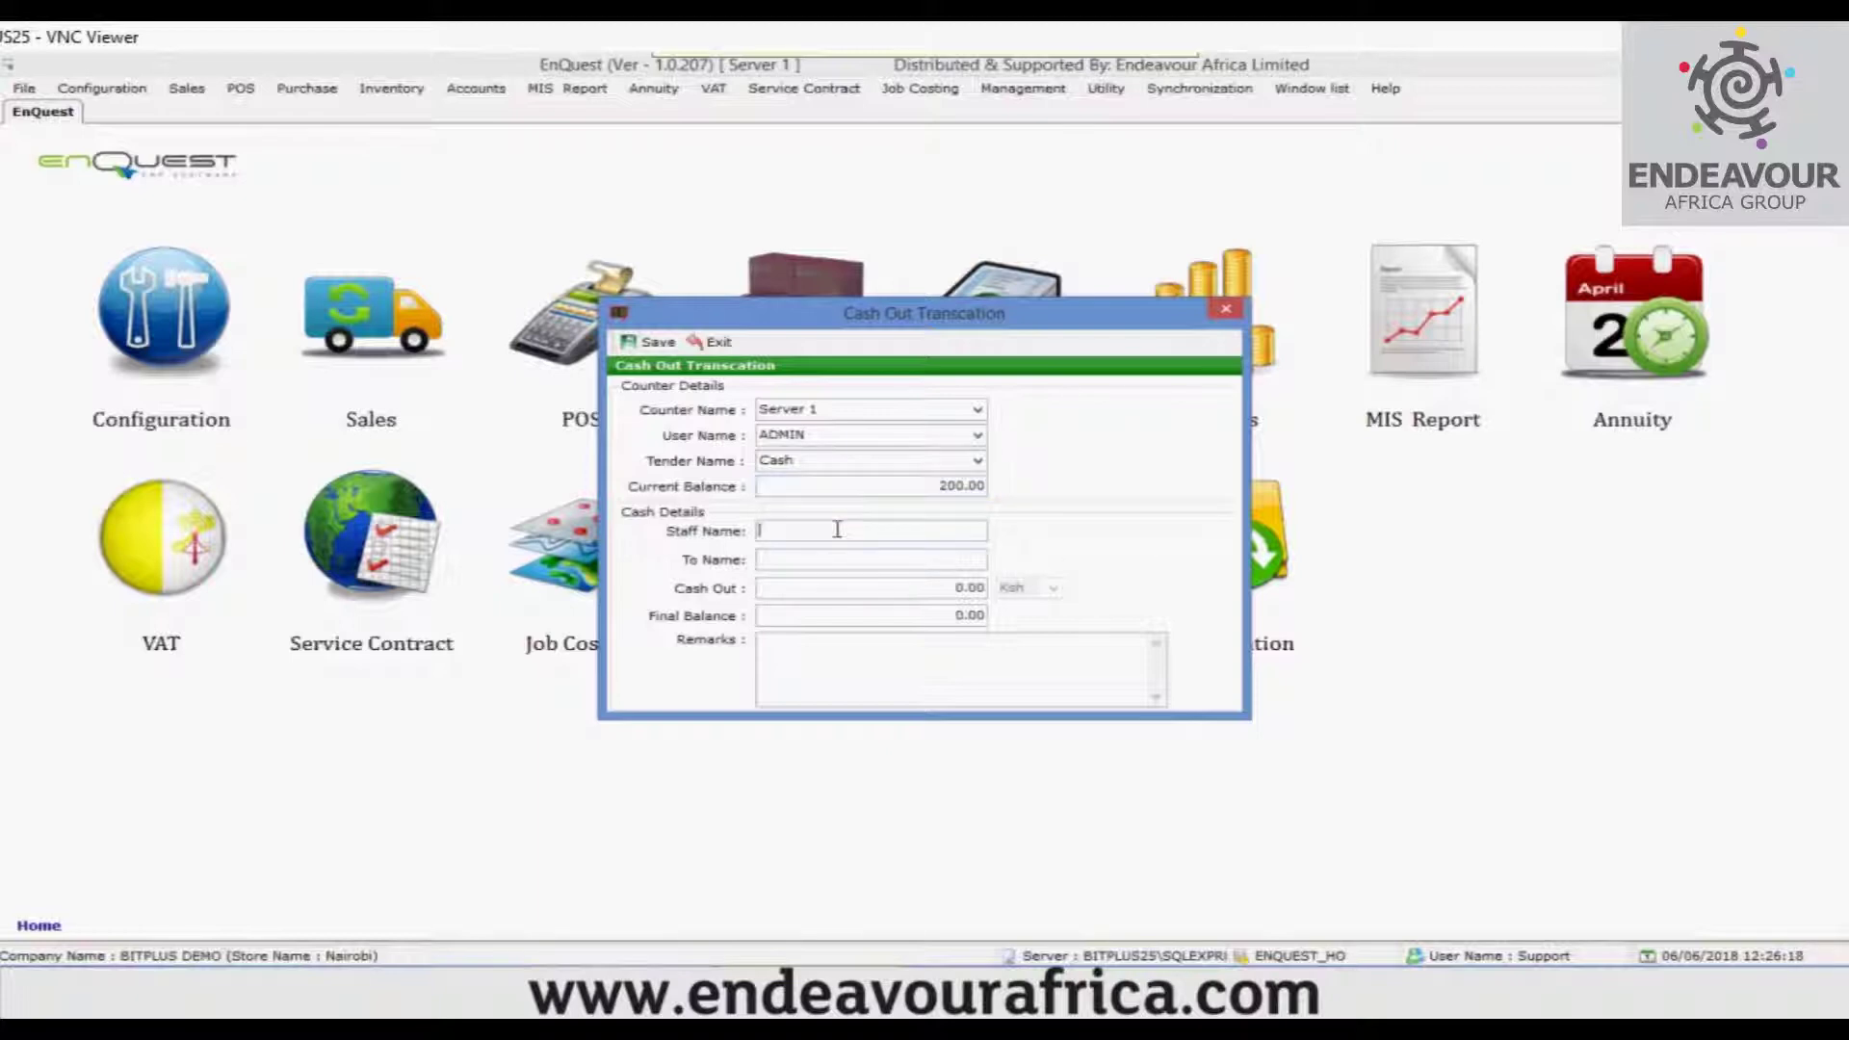
text(Jacob)
key(Tab)
text(Edward)
key(Tab)
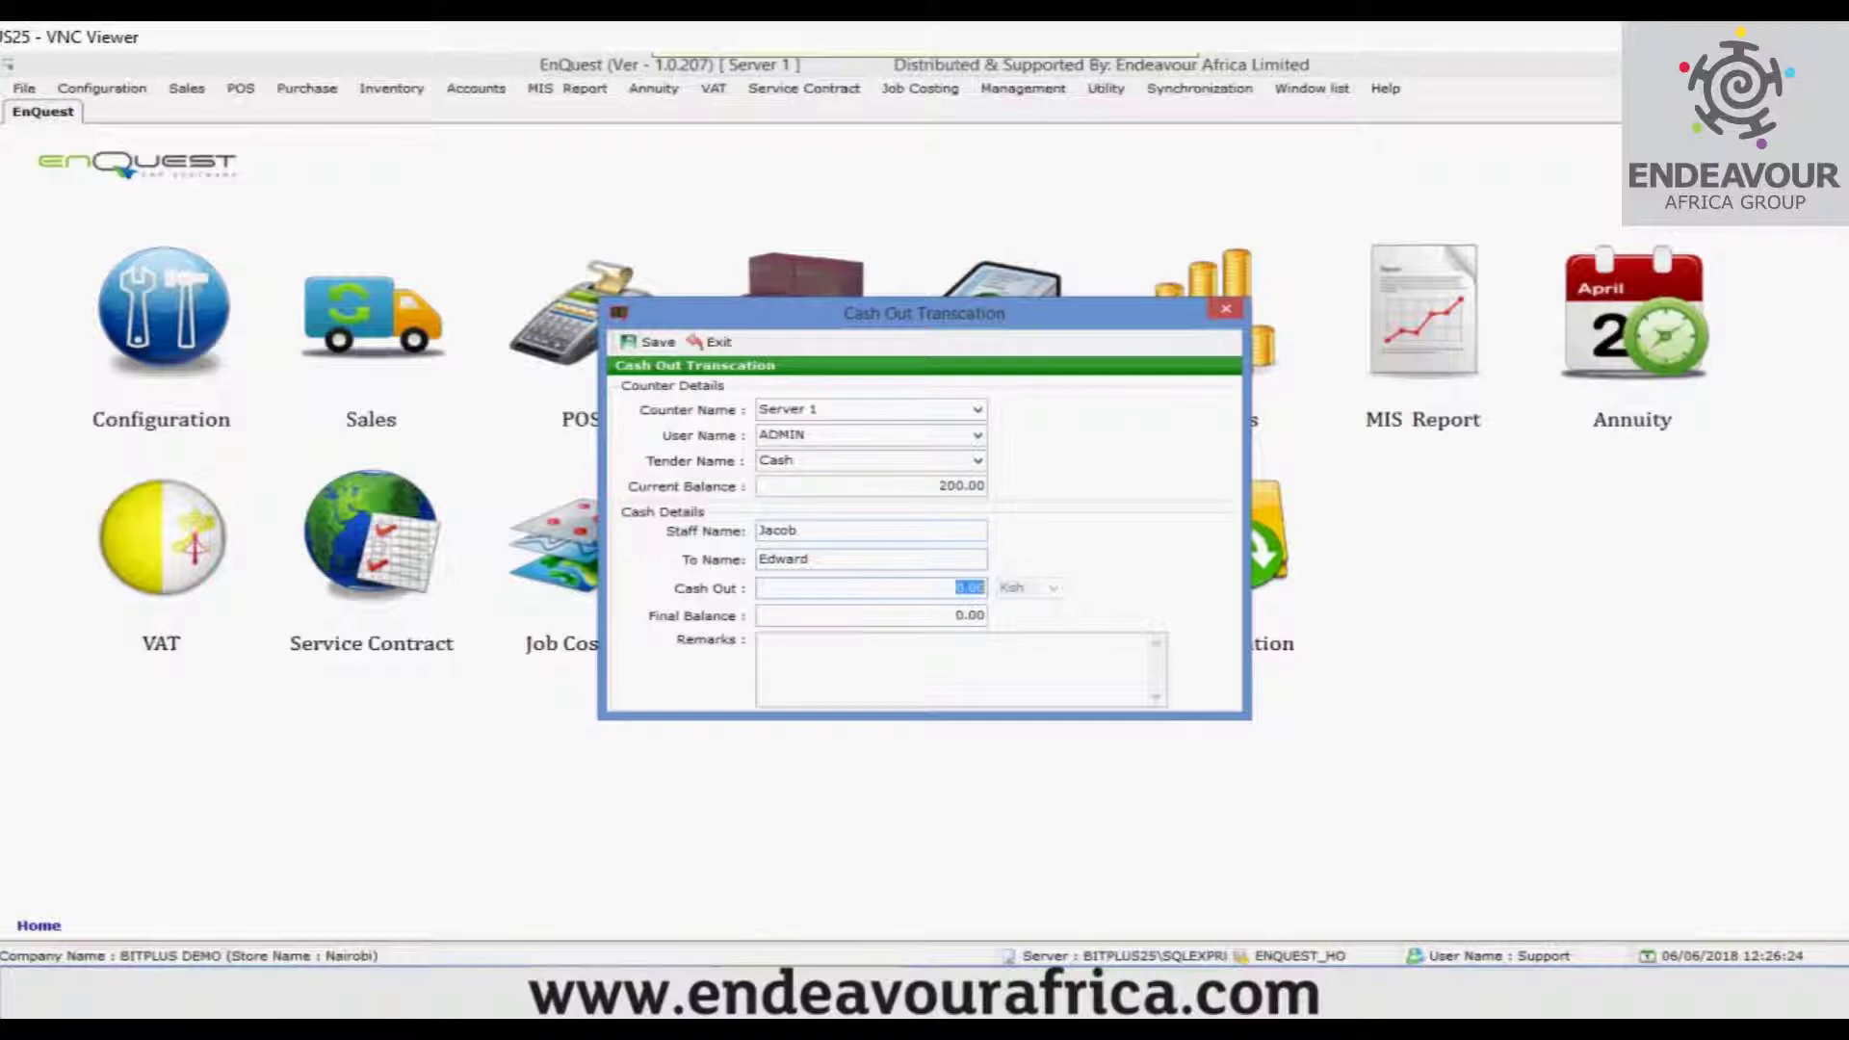
text(150)
key(Tab)
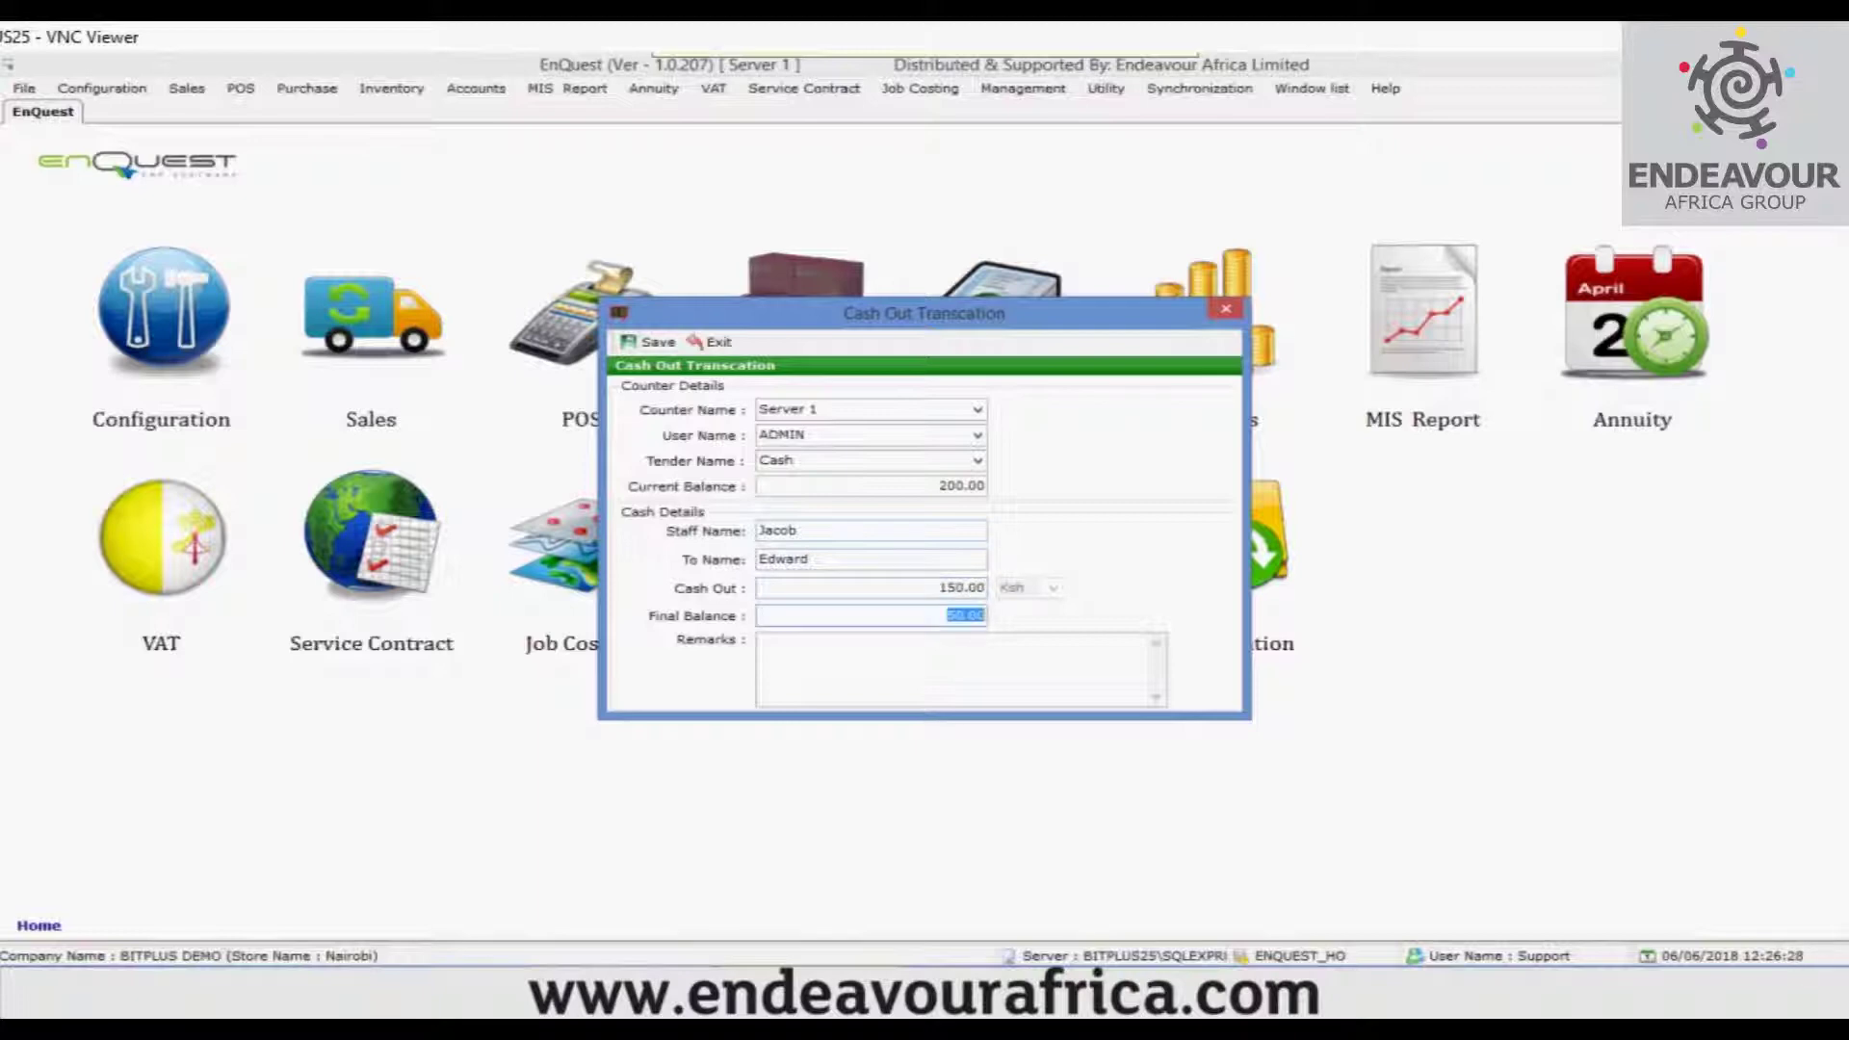
key(Tab)
text(Misc.)
click(658, 344)
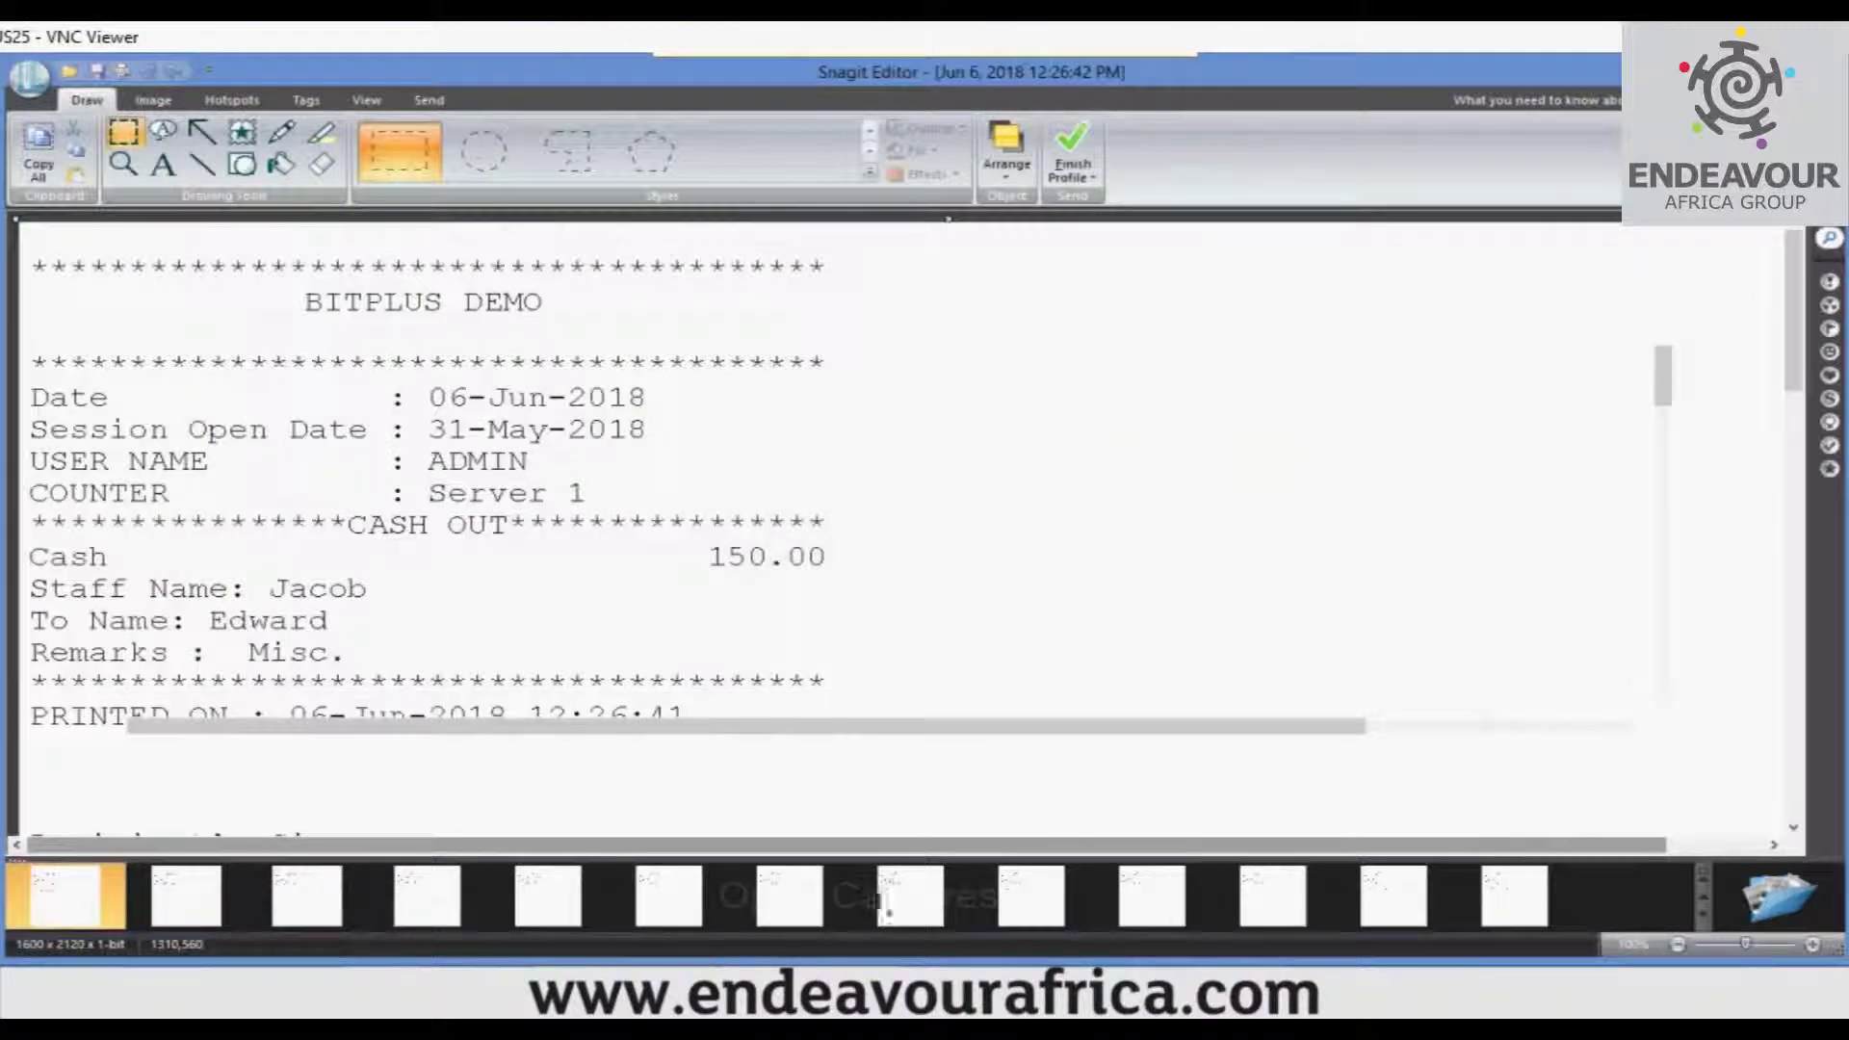
Step: Close the Snagit receipt preview and return to the EnQuest POS menu
key(alt+F4)
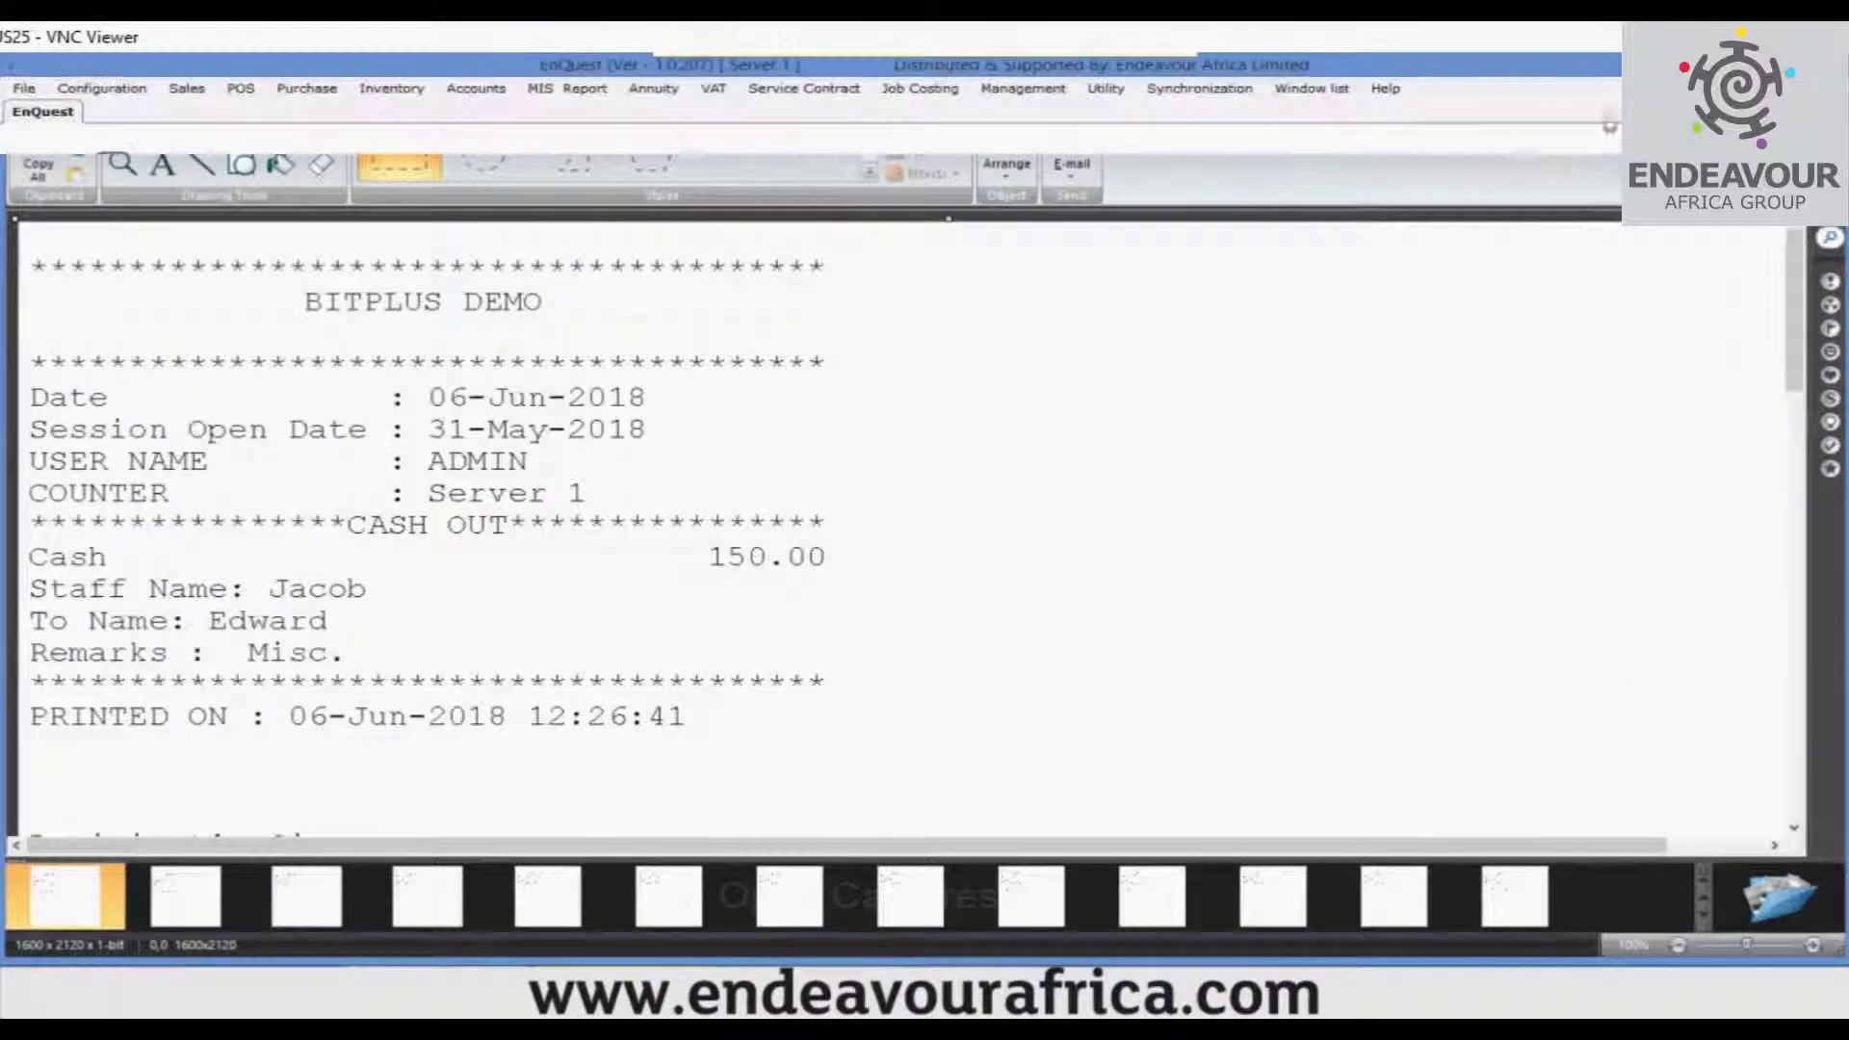
click(241, 87)
Step: Open the Counter Cash Adjustment form and close it without changes
mouse_move(306, 180)
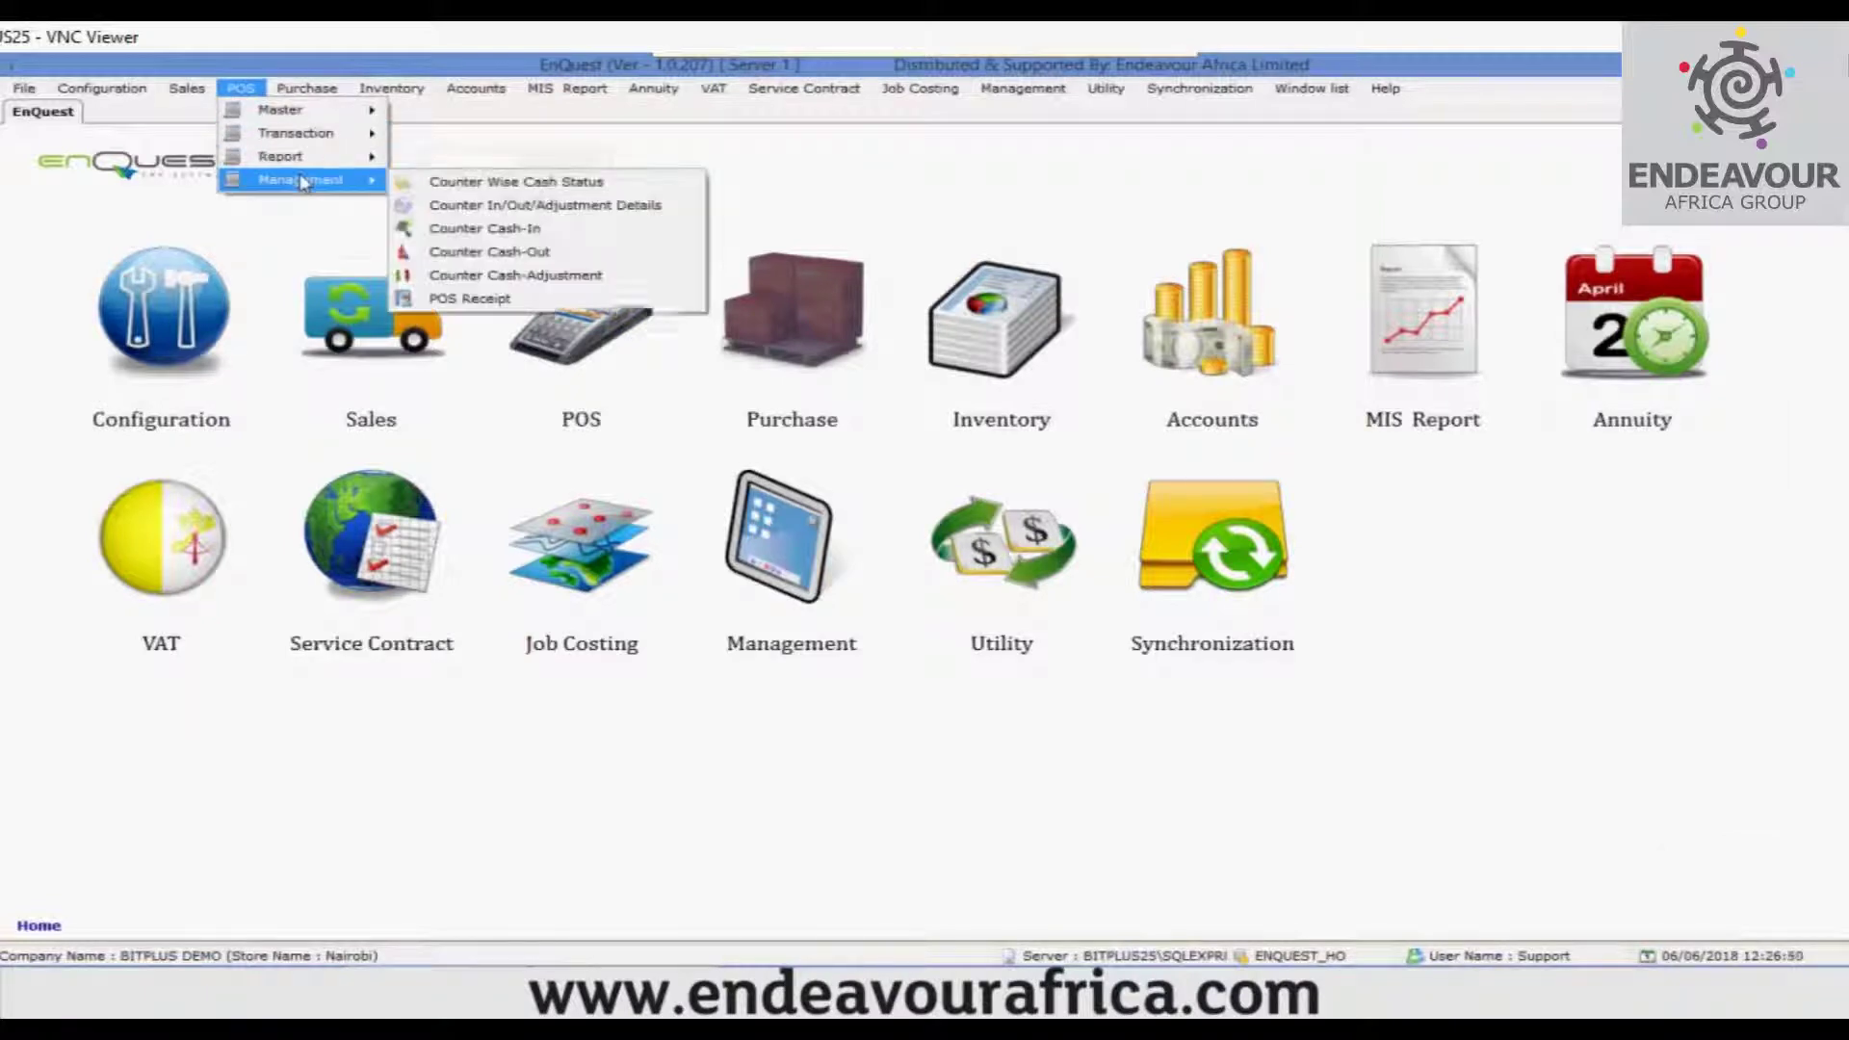
click(517, 277)
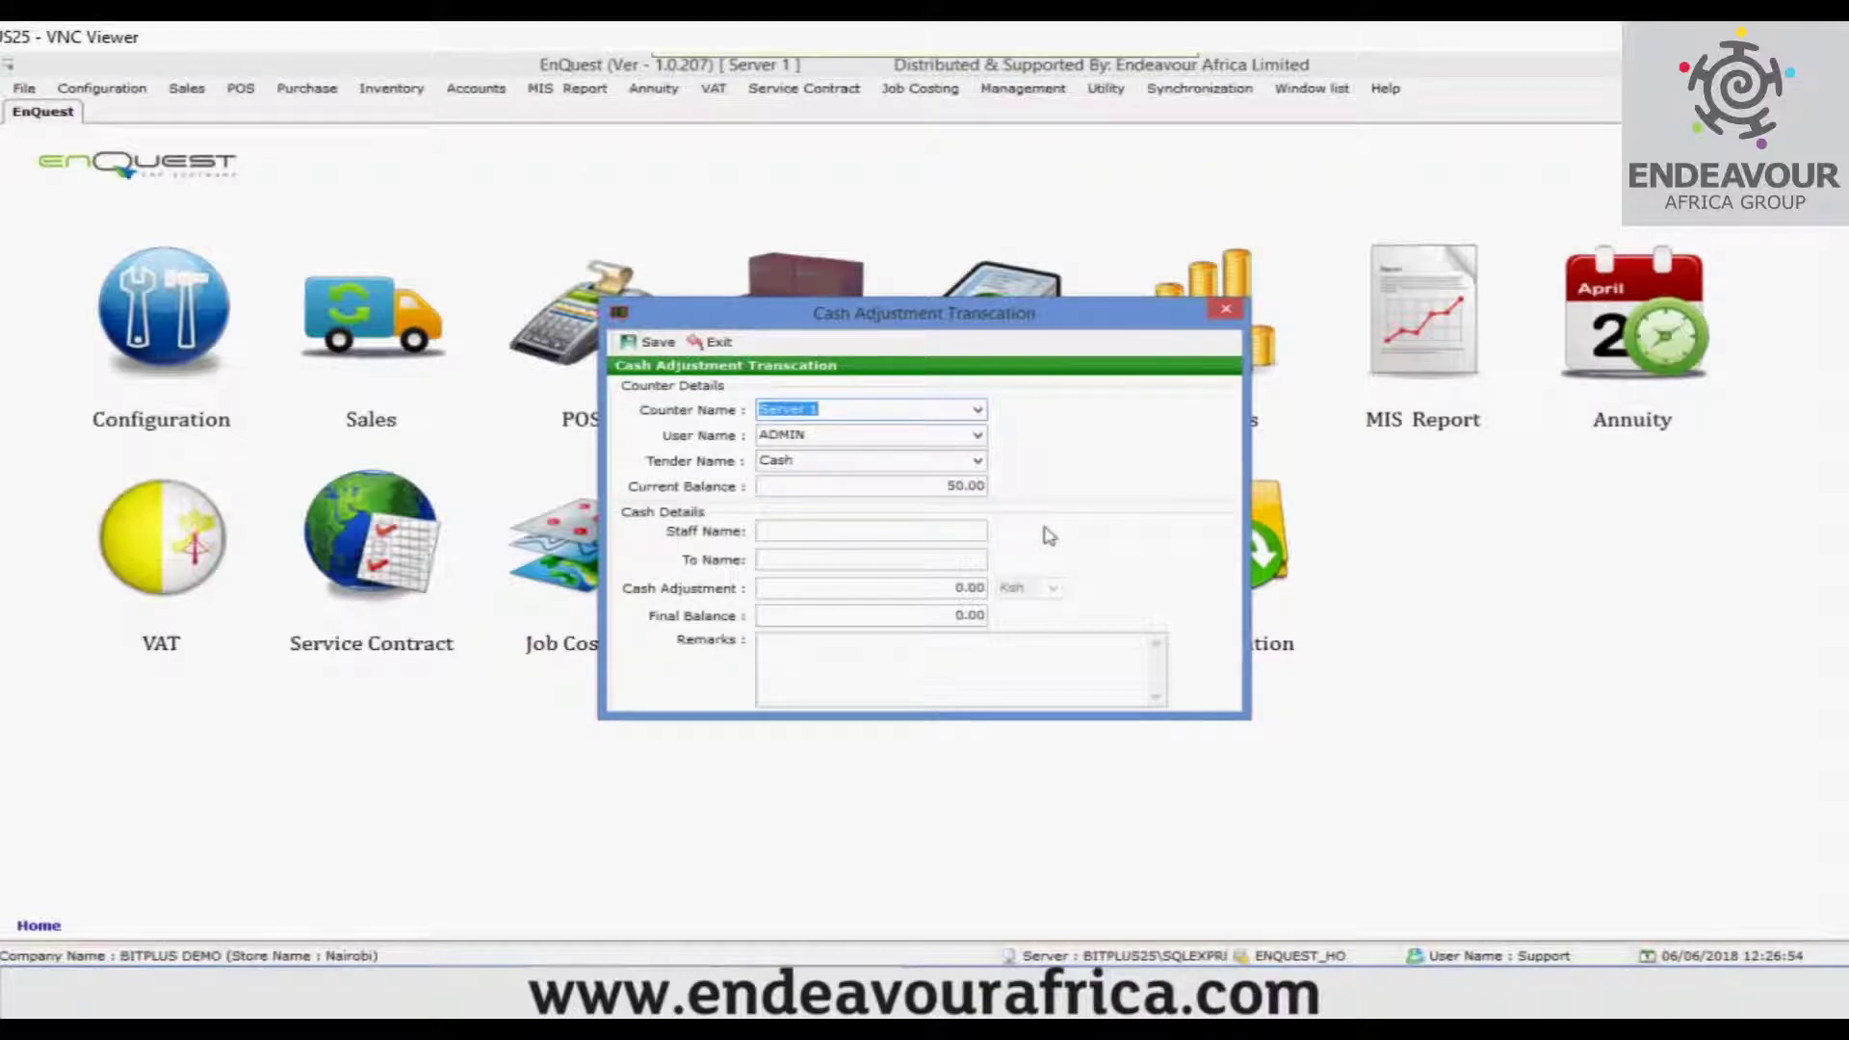
click(722, 343)
Step: Open the POS Receipt form and cancel it without entering anything
click(241, 88)
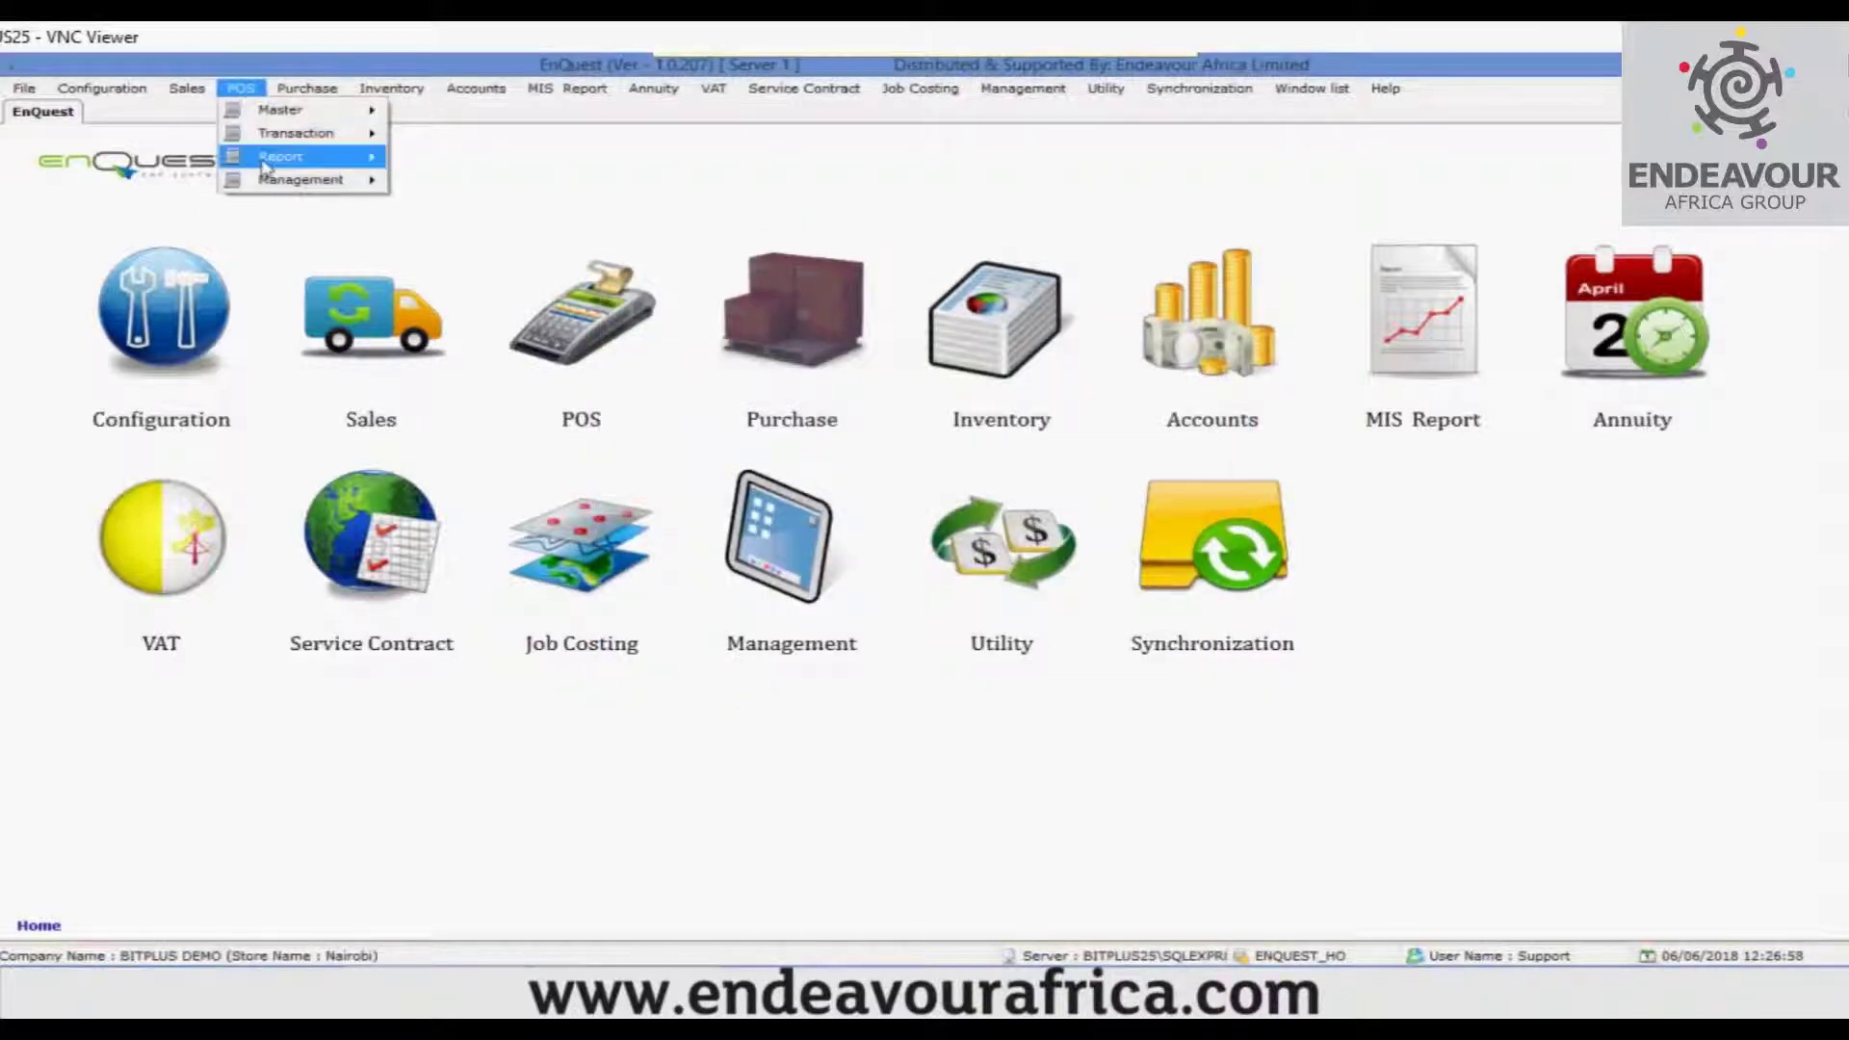
mouse_move(273, 188)
click(472, 299)
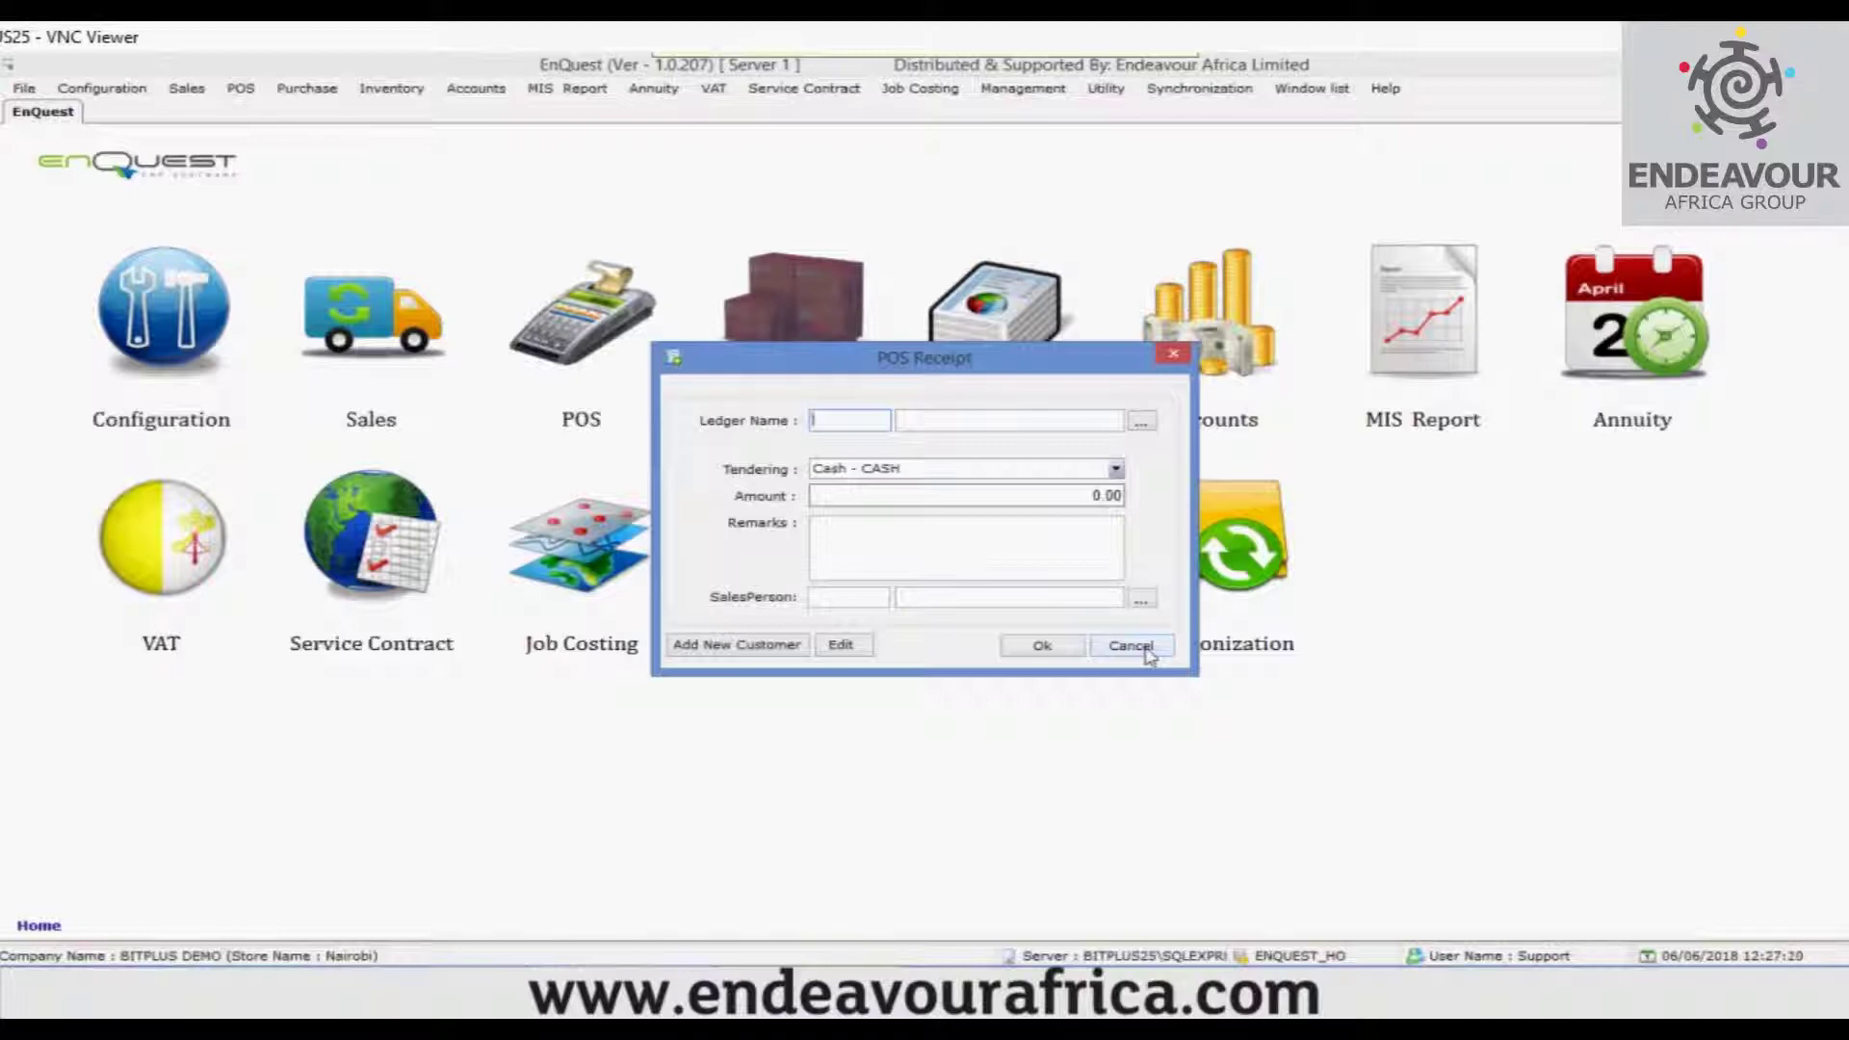
click(1145, 653)
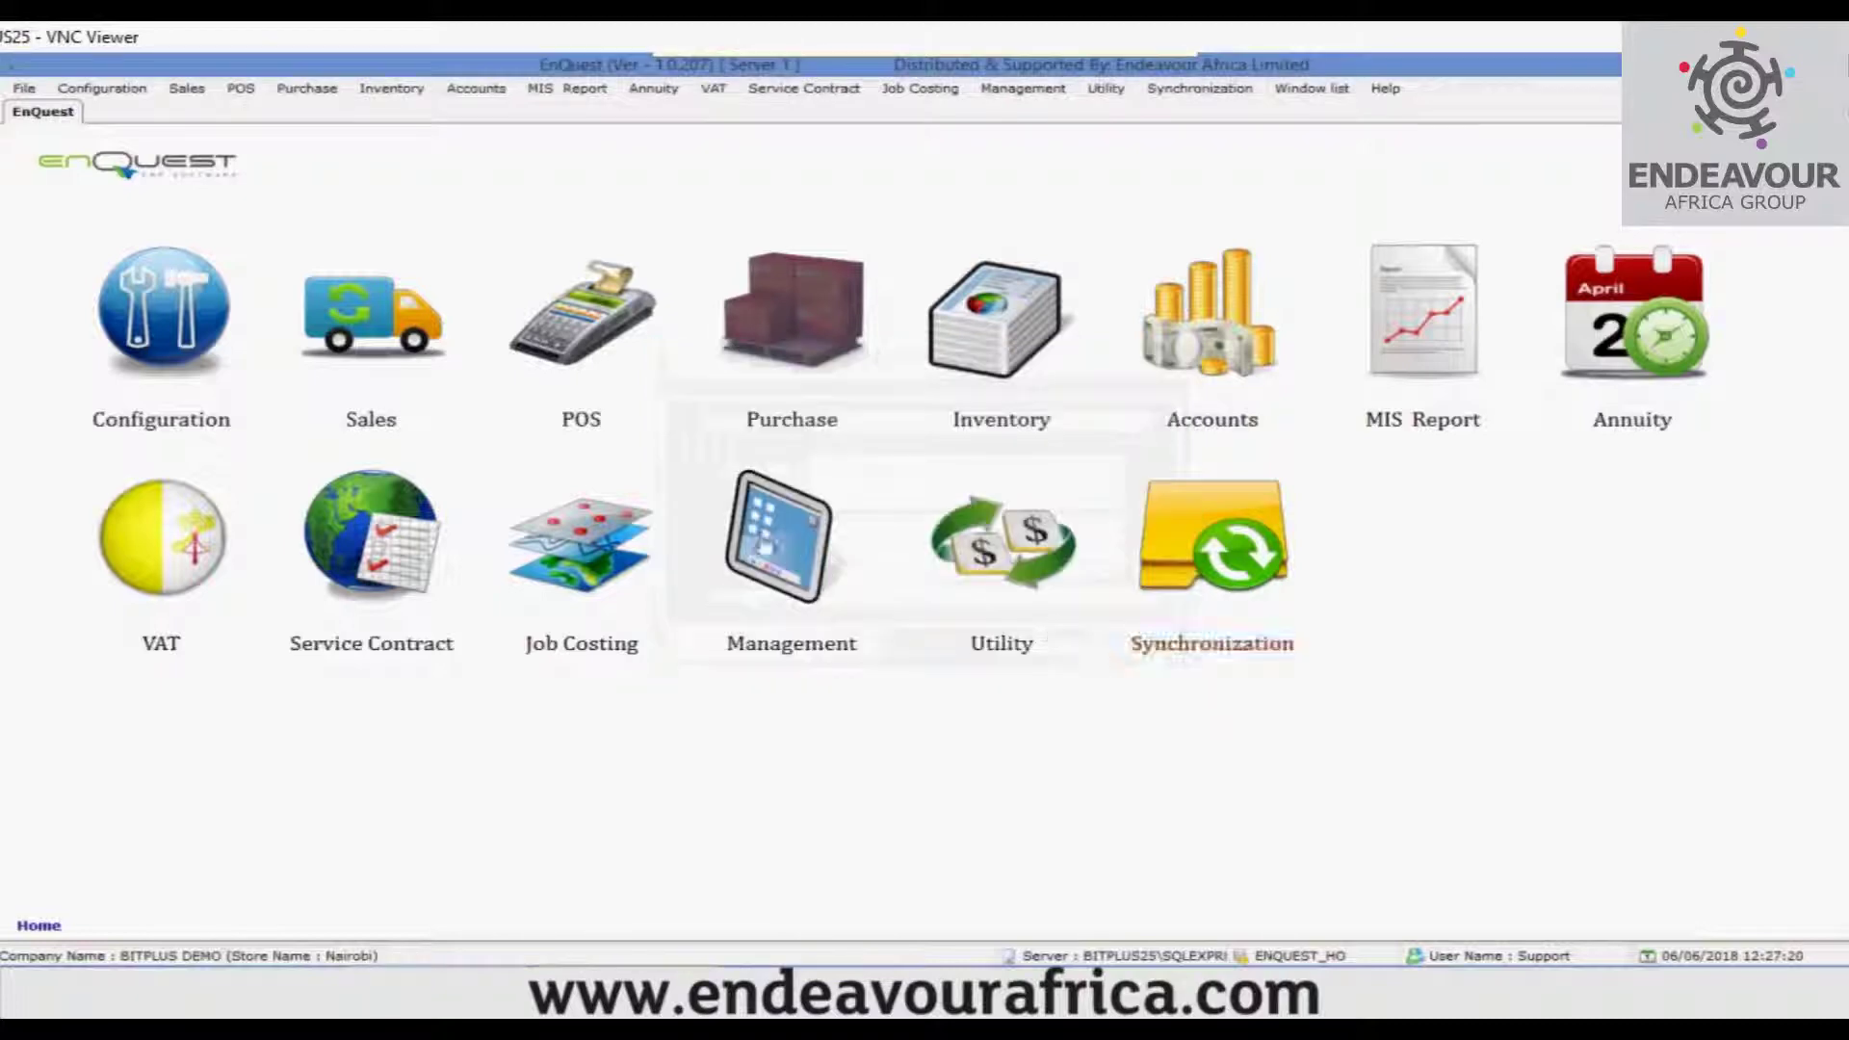
click(253, 97)
mouse_move(294, 133)
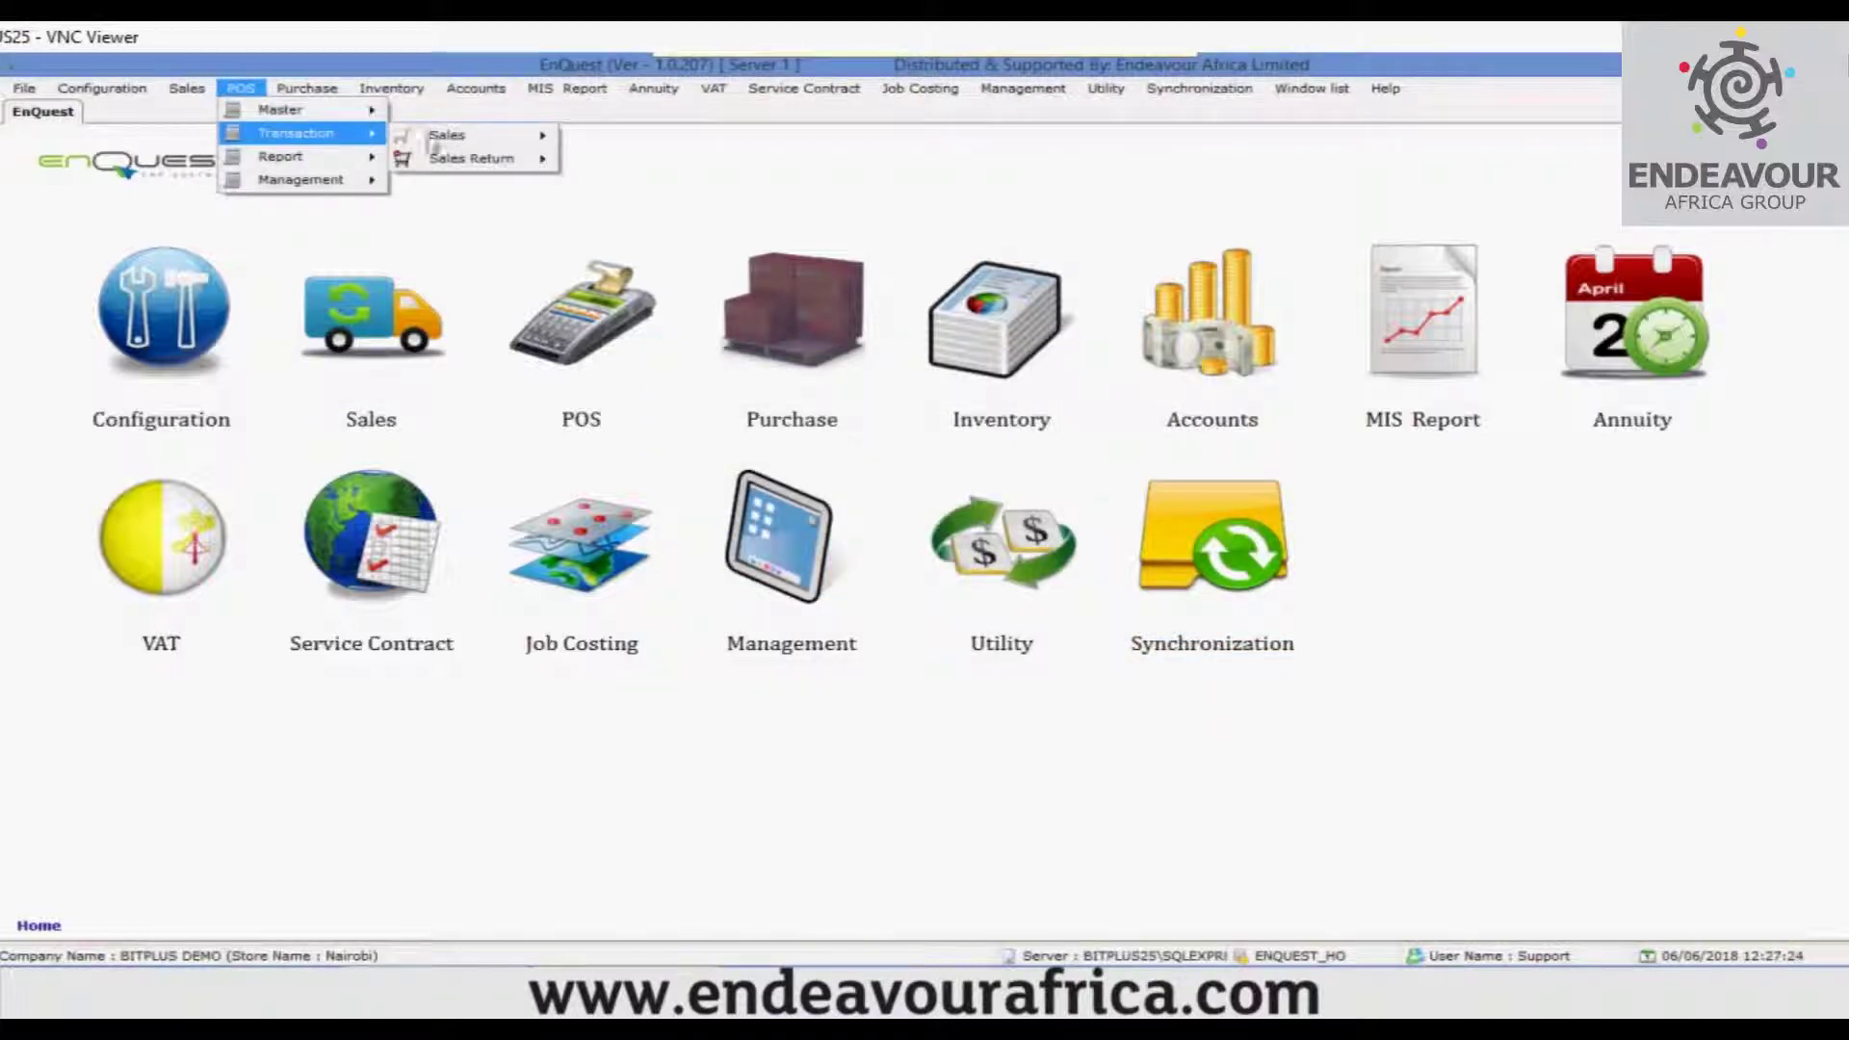
mouse_move(476, 140)
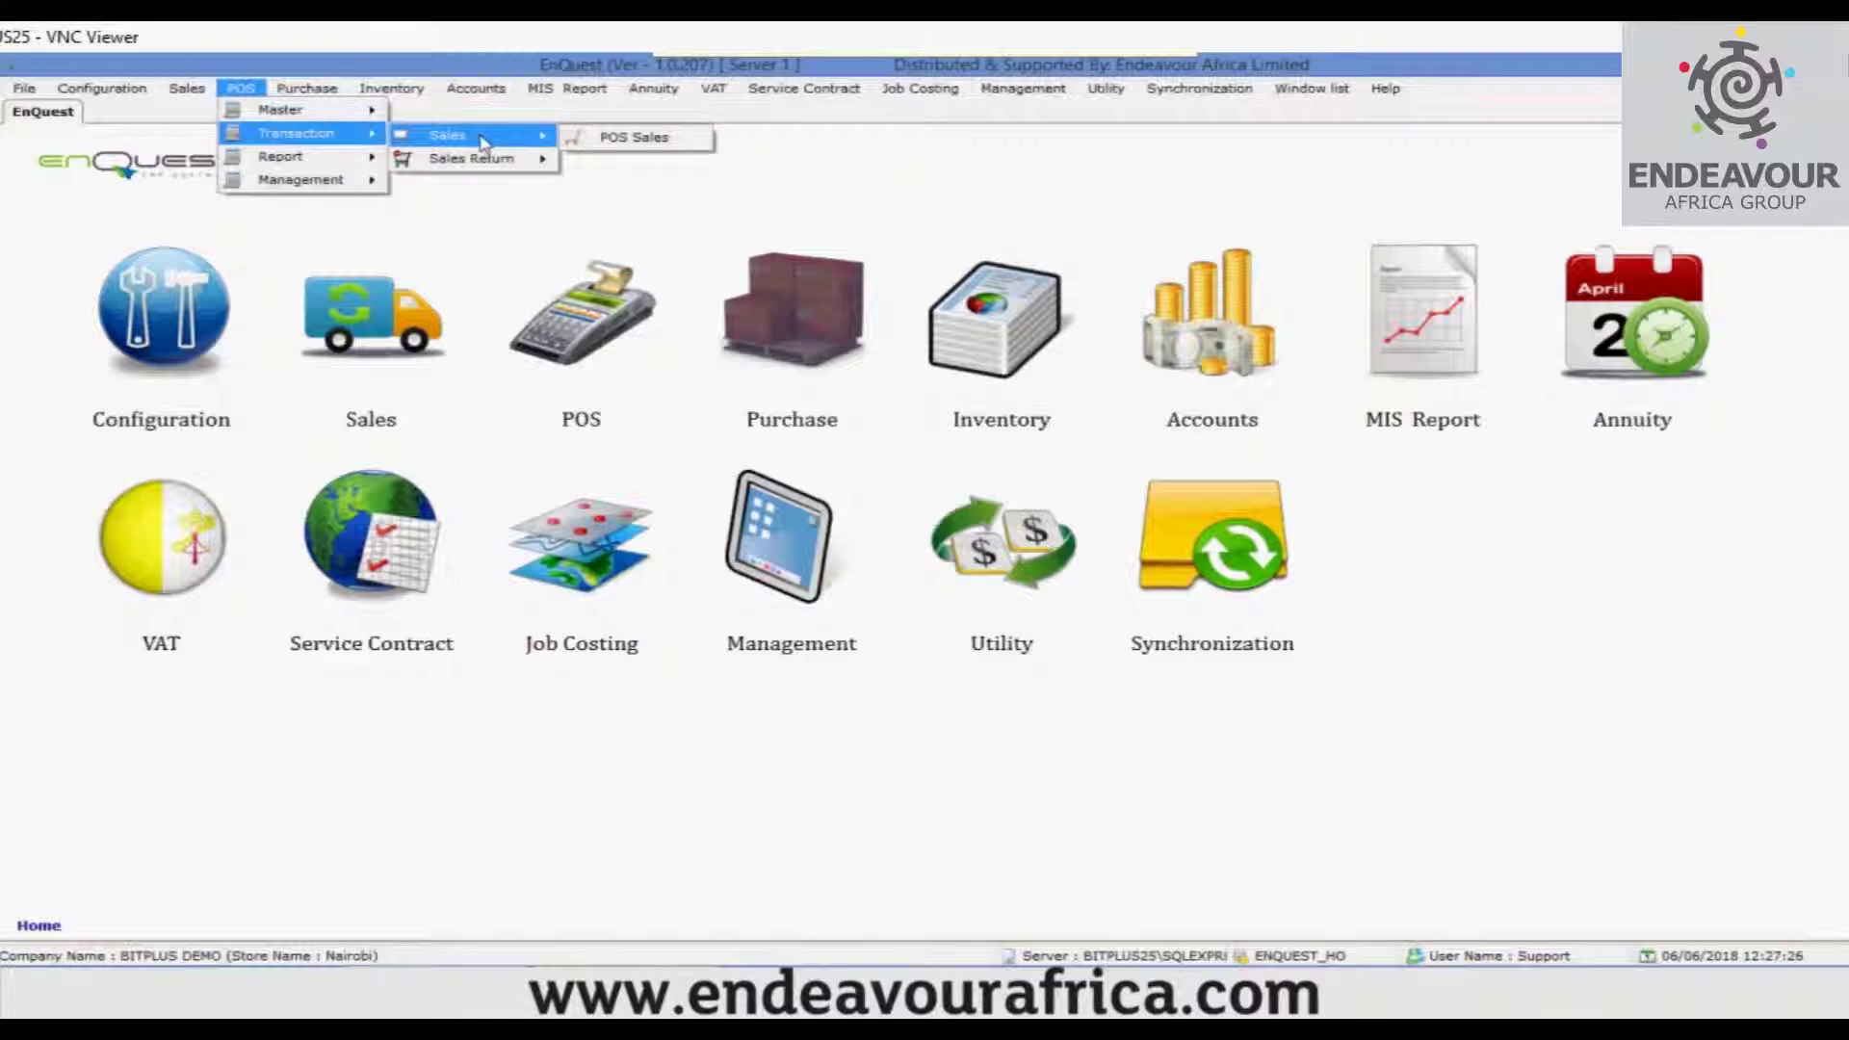
click(631, 138)
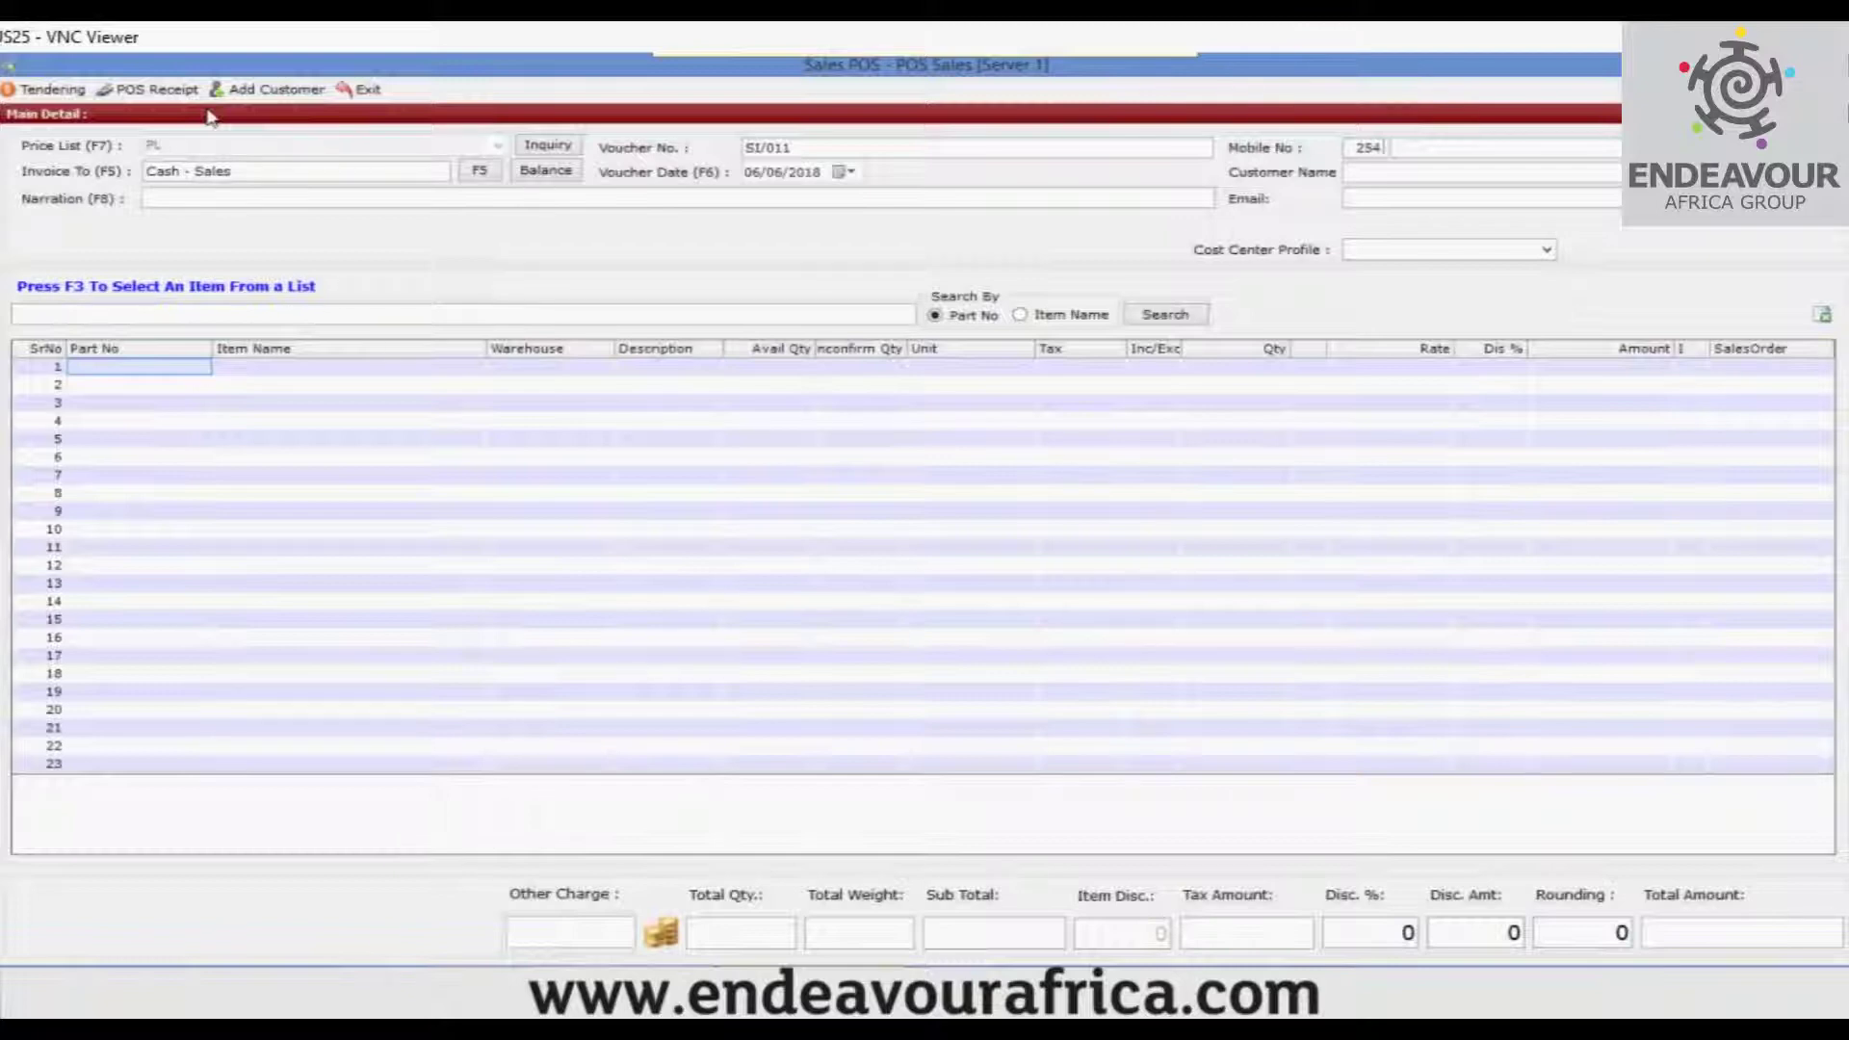
click(154, 89)
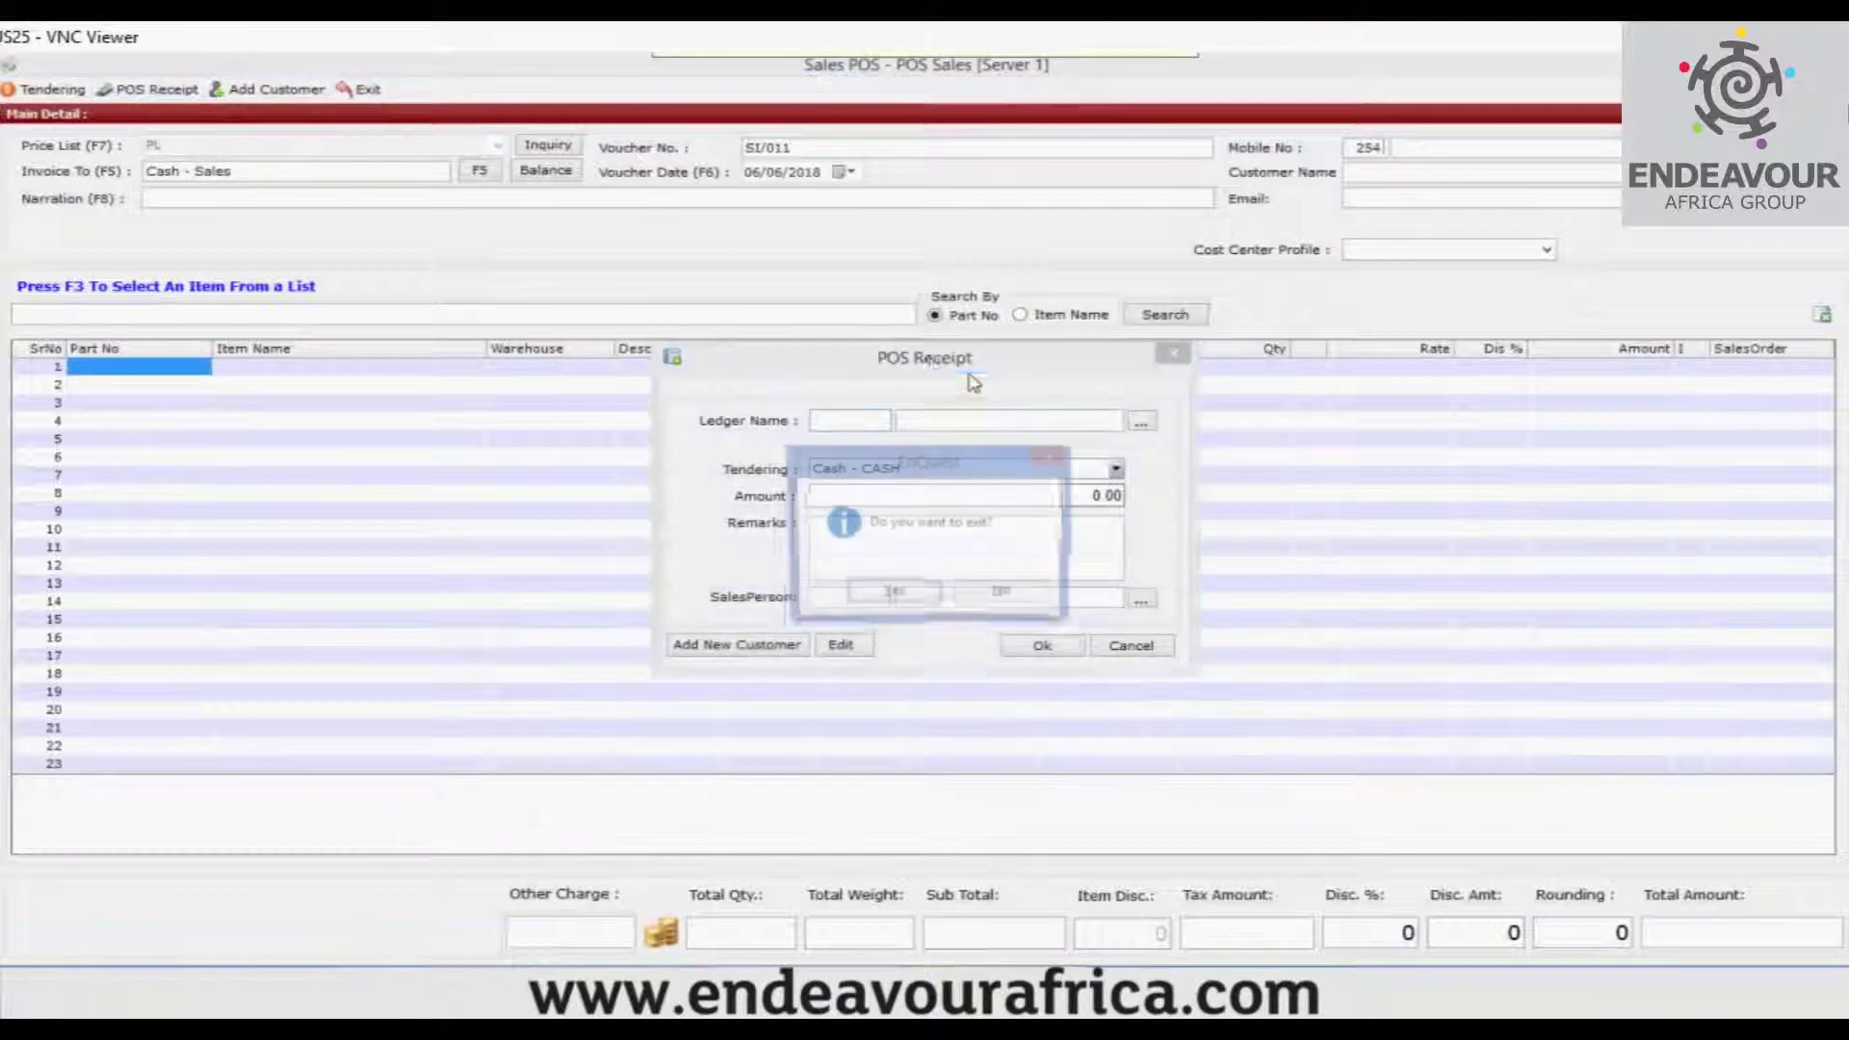
click(898, 592)
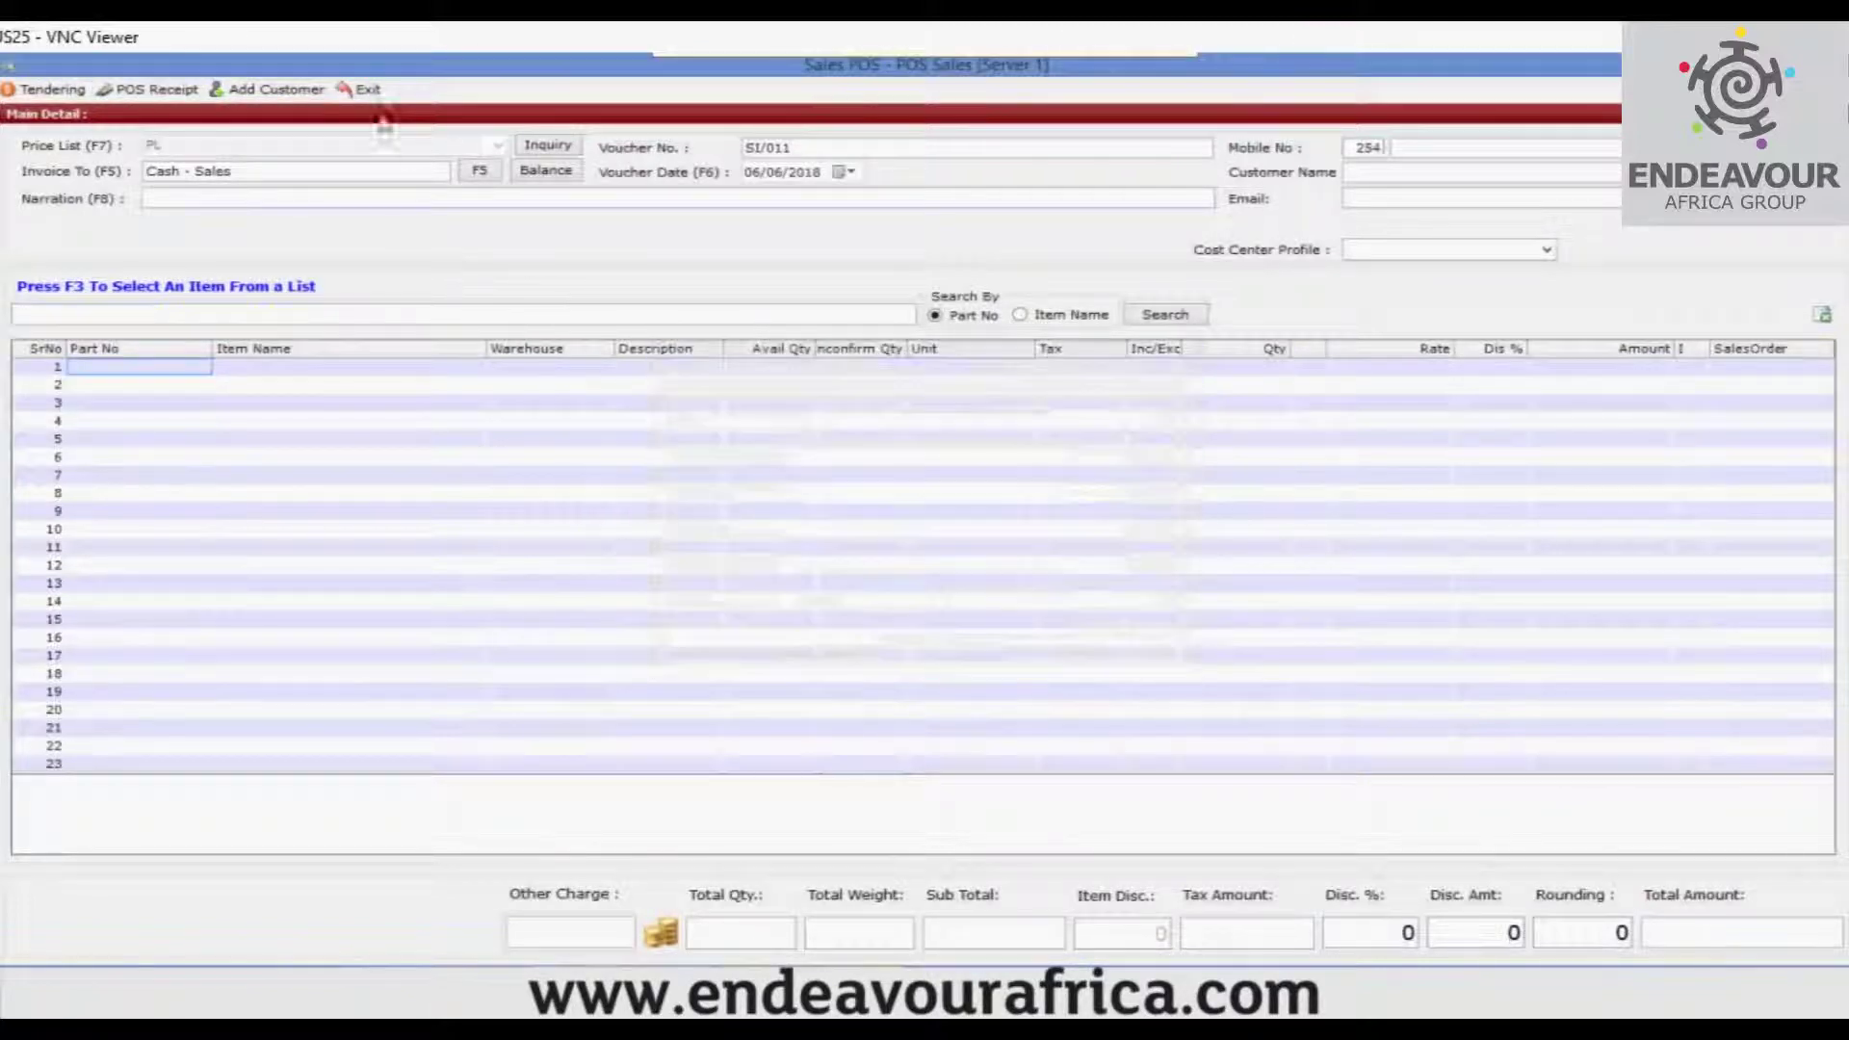
click(363, 89)
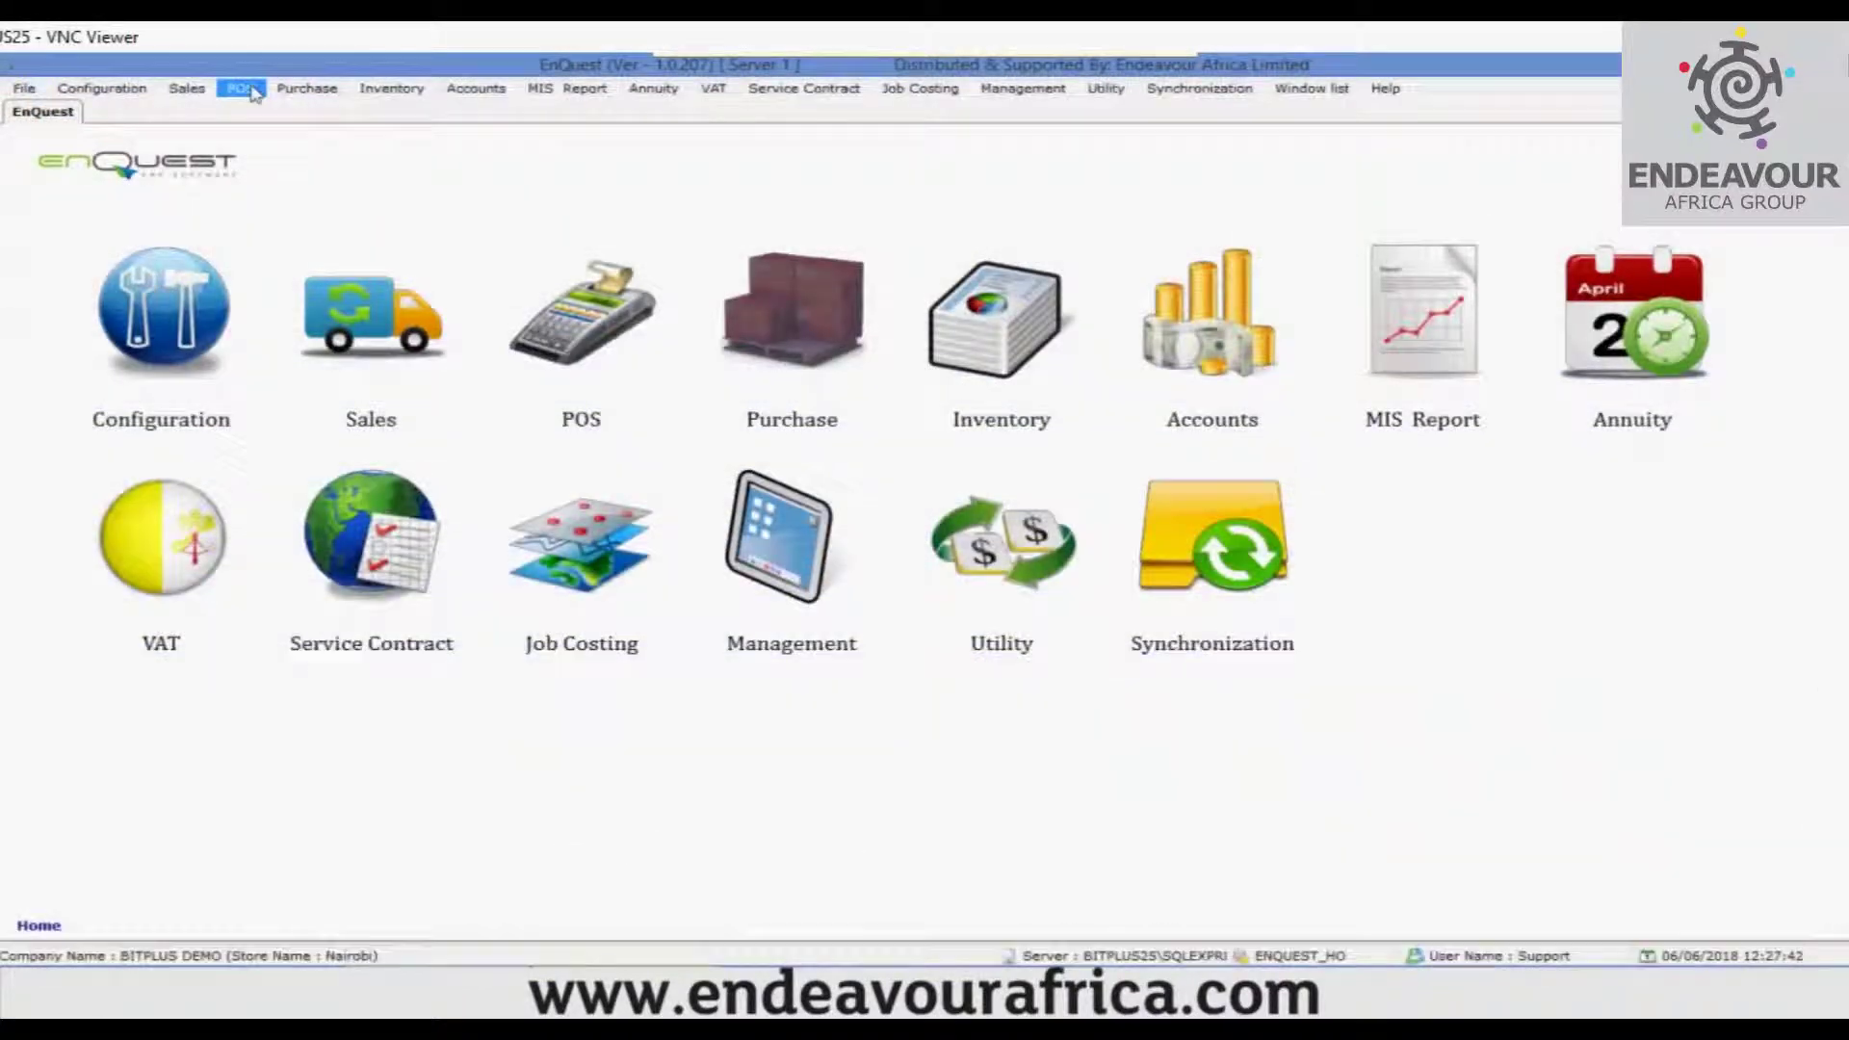
Step: Start a new POS receipt for the selected customer ledger, keeping Cash as the tendering method
click(253, 92)
mouse_move(309, 180)
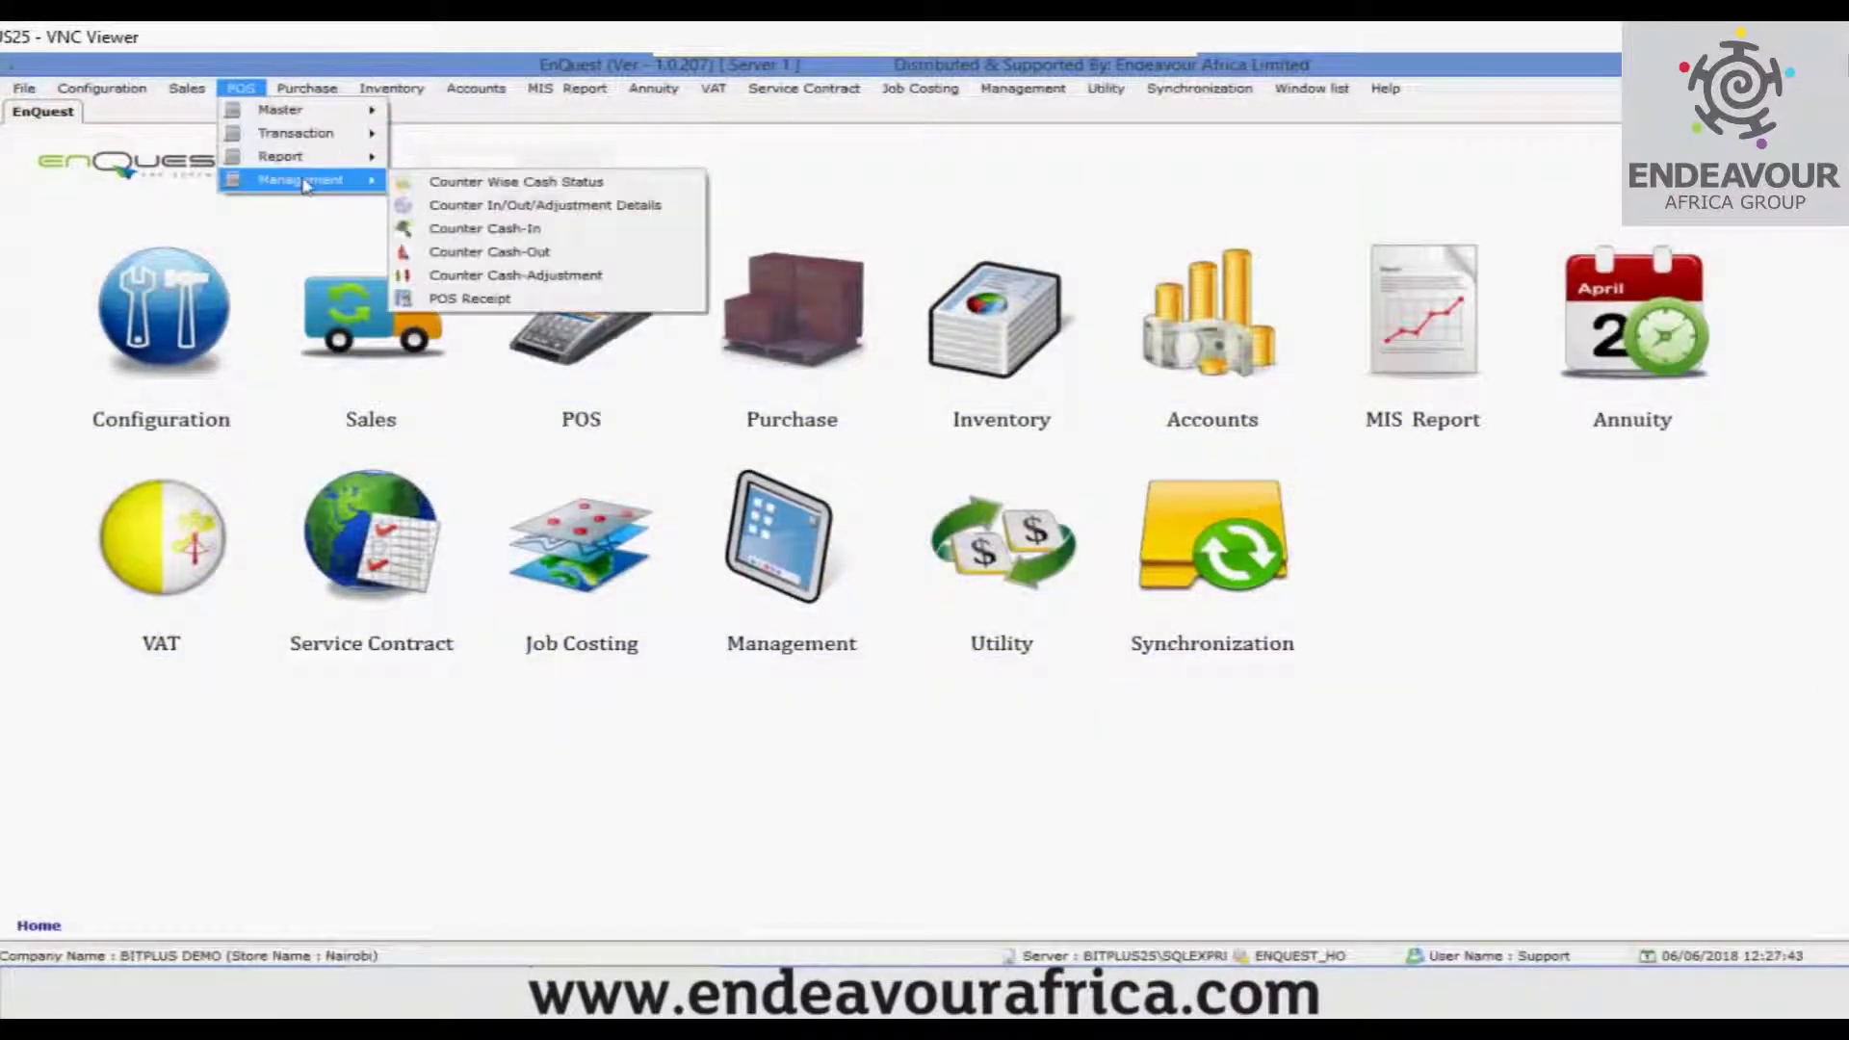
click(491, 298)
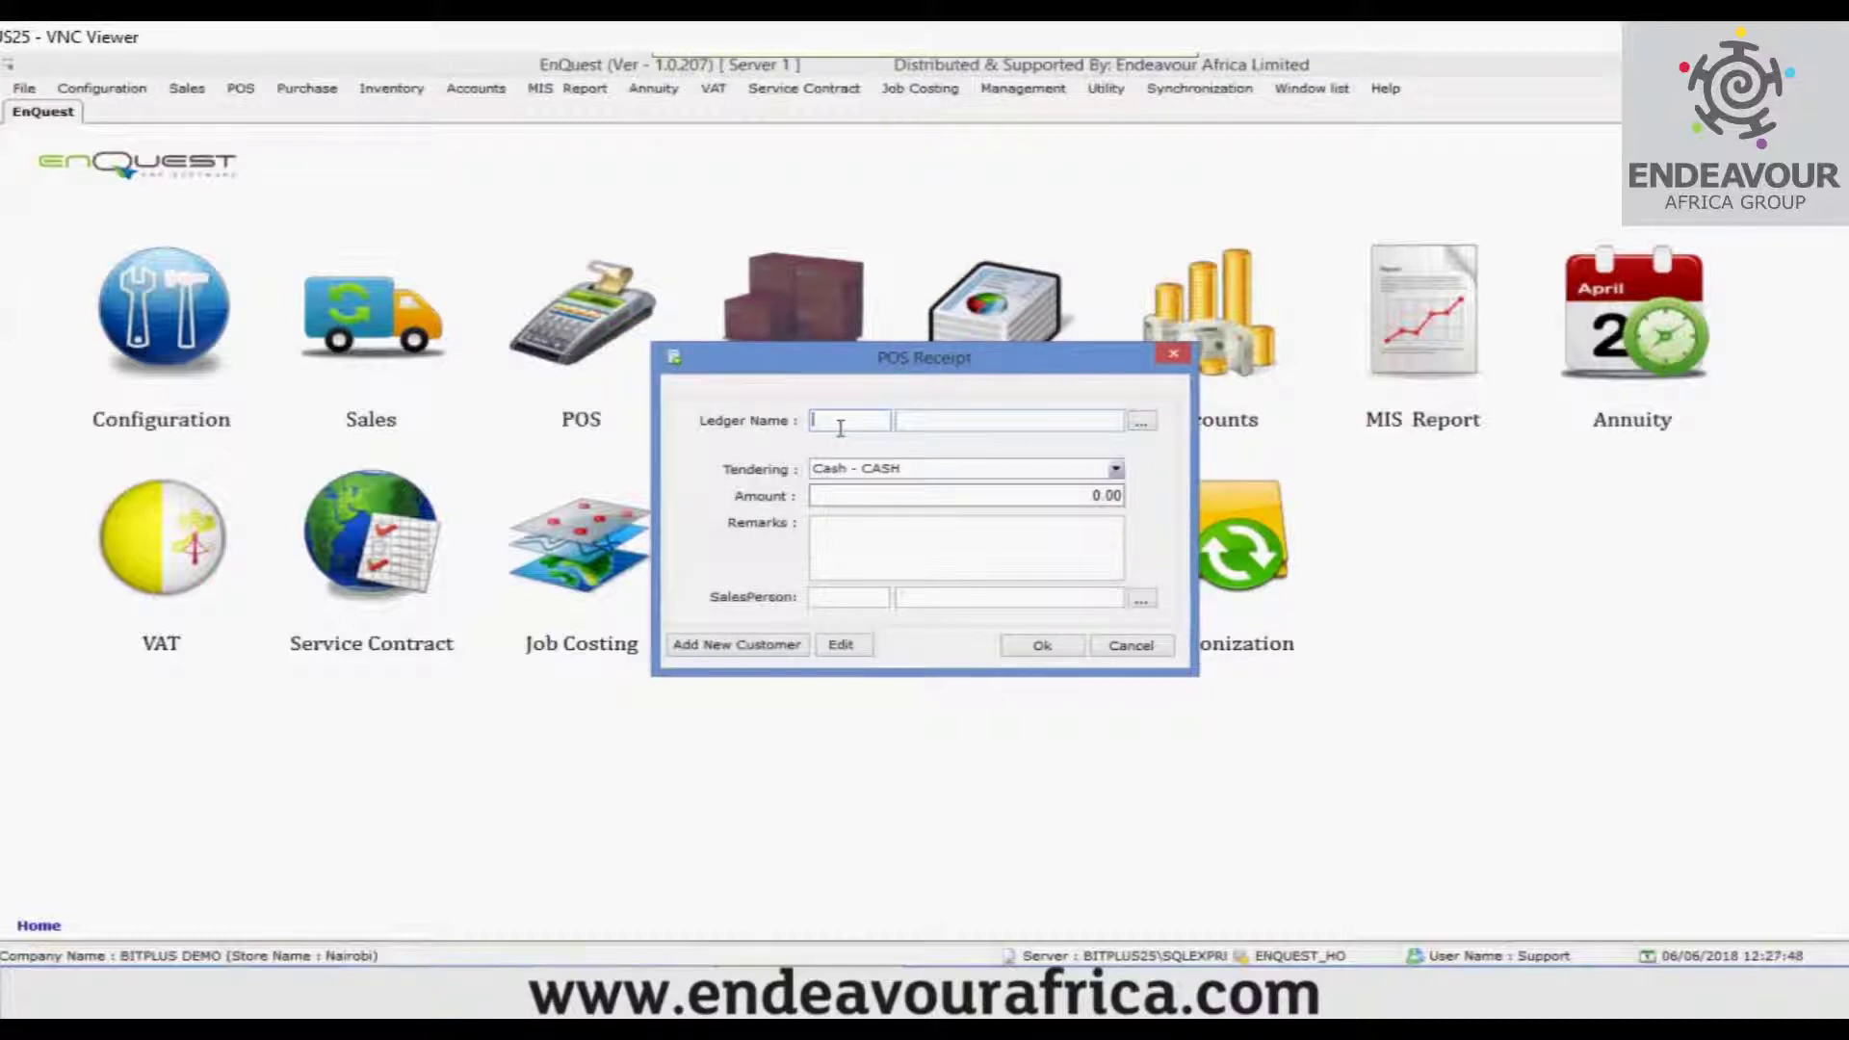
click(1141, 426)
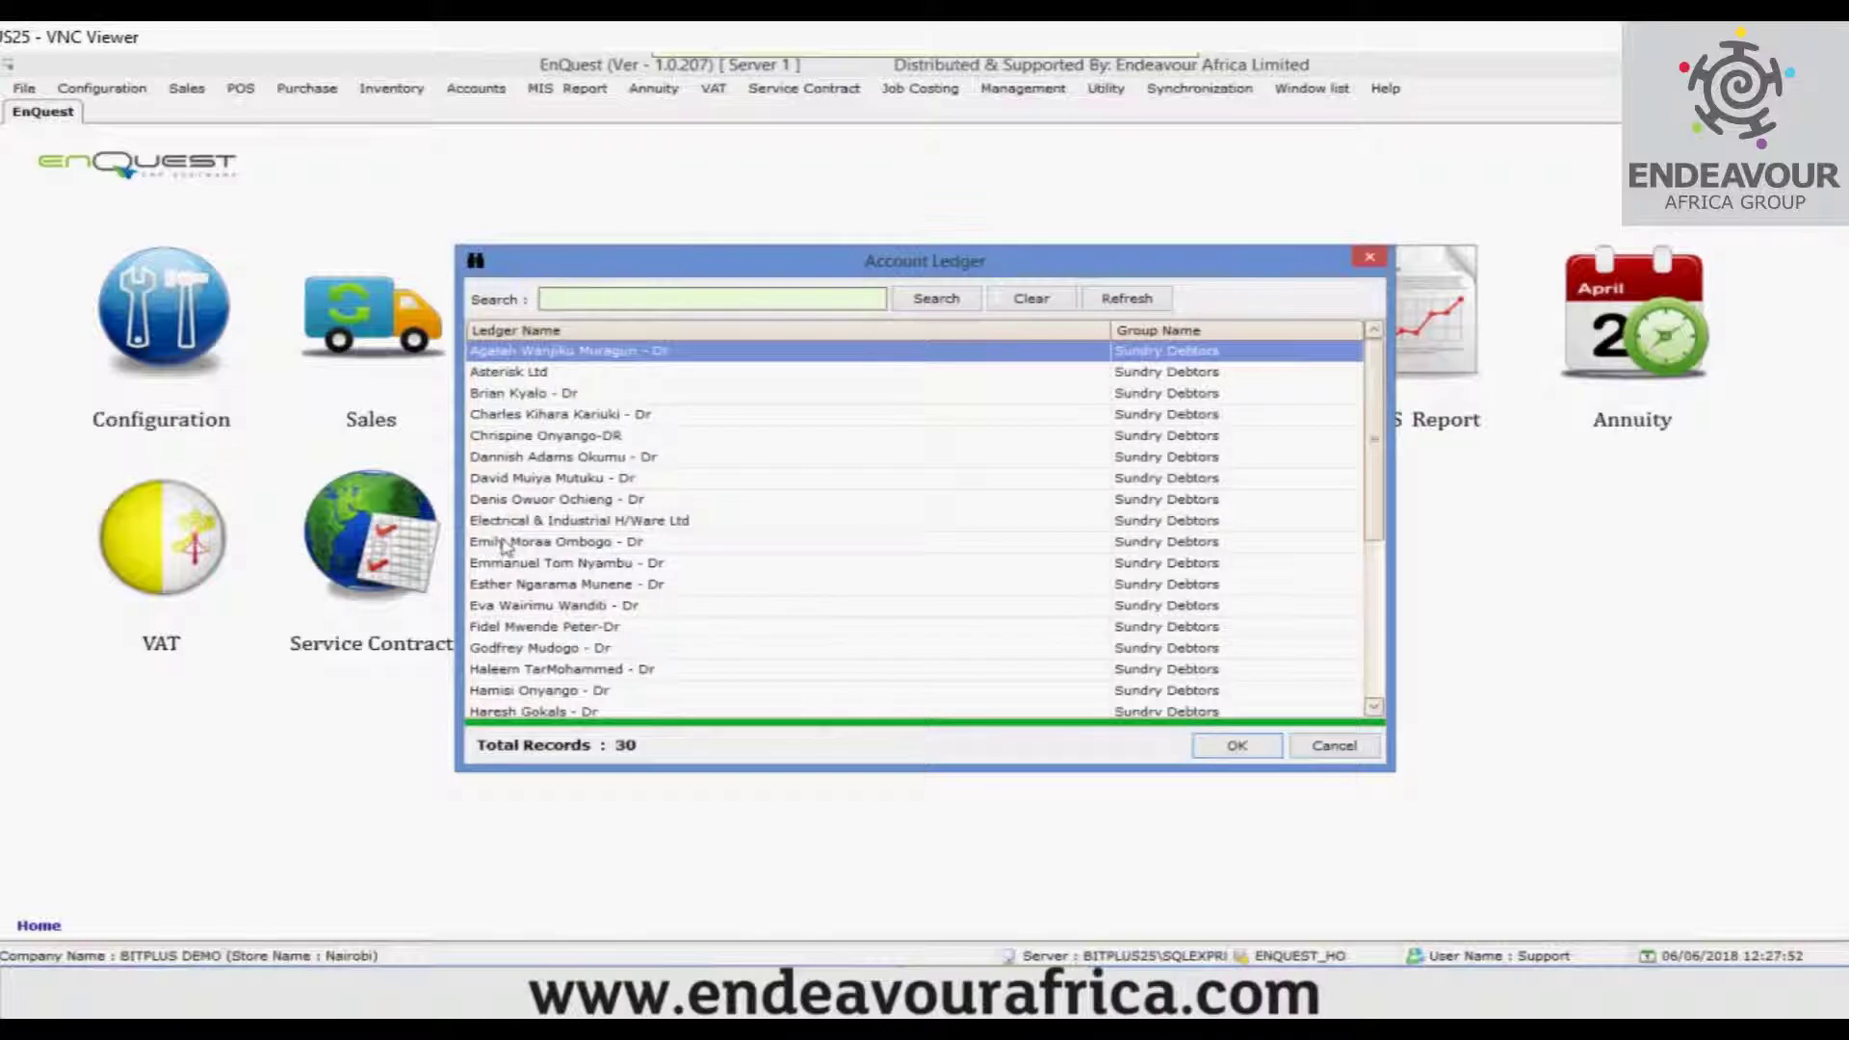
click(545, 501)
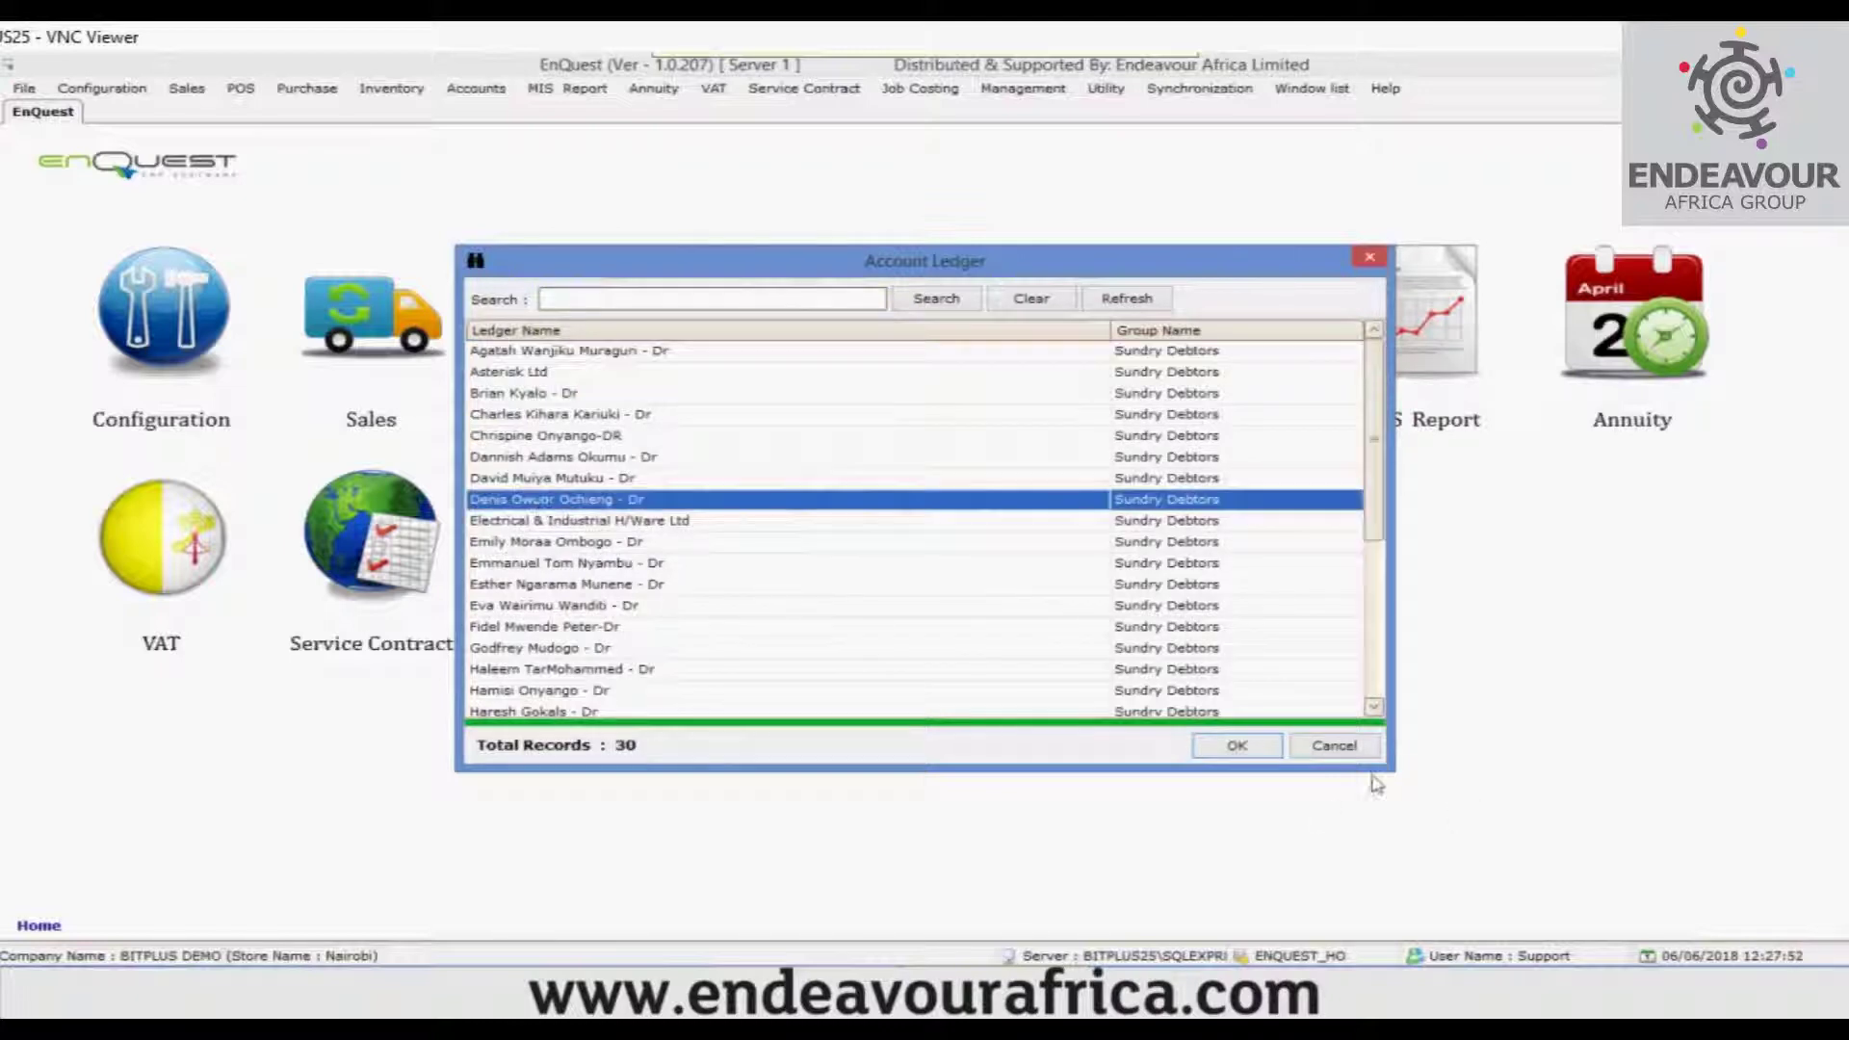
click(1237, 747)
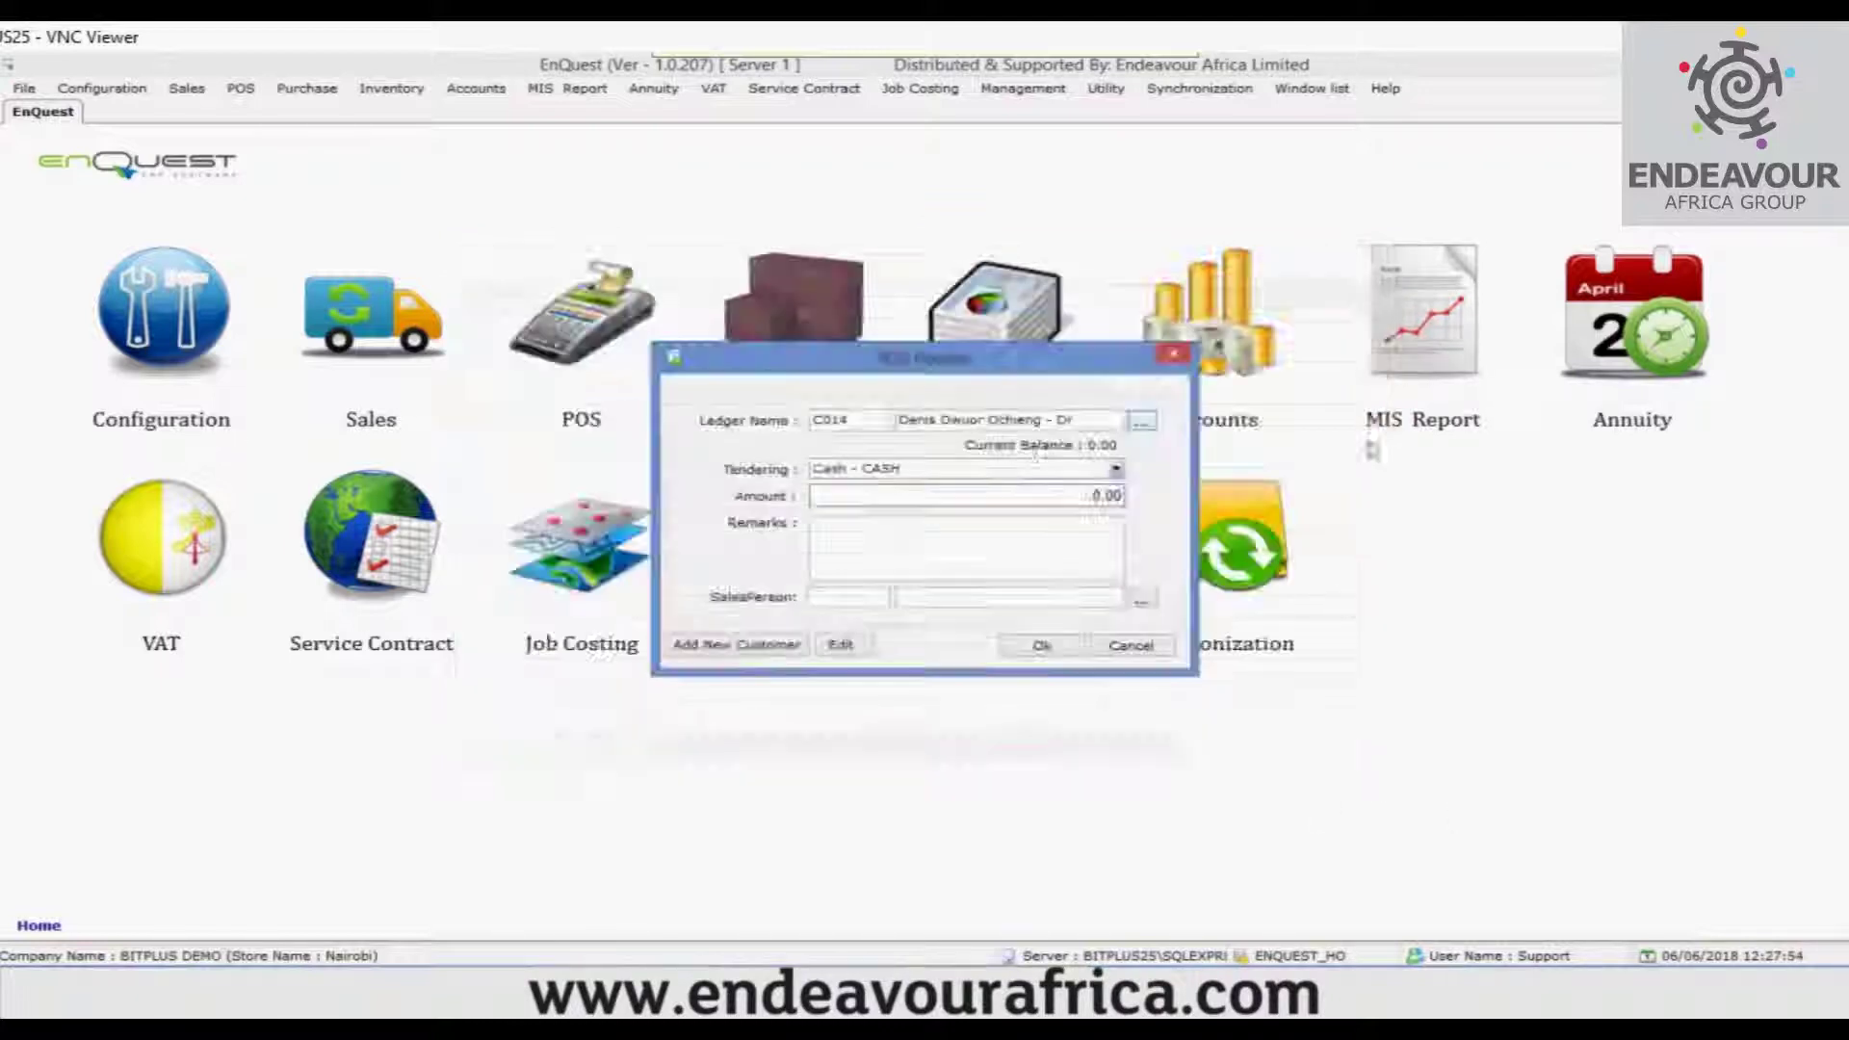
click(1117, 470)
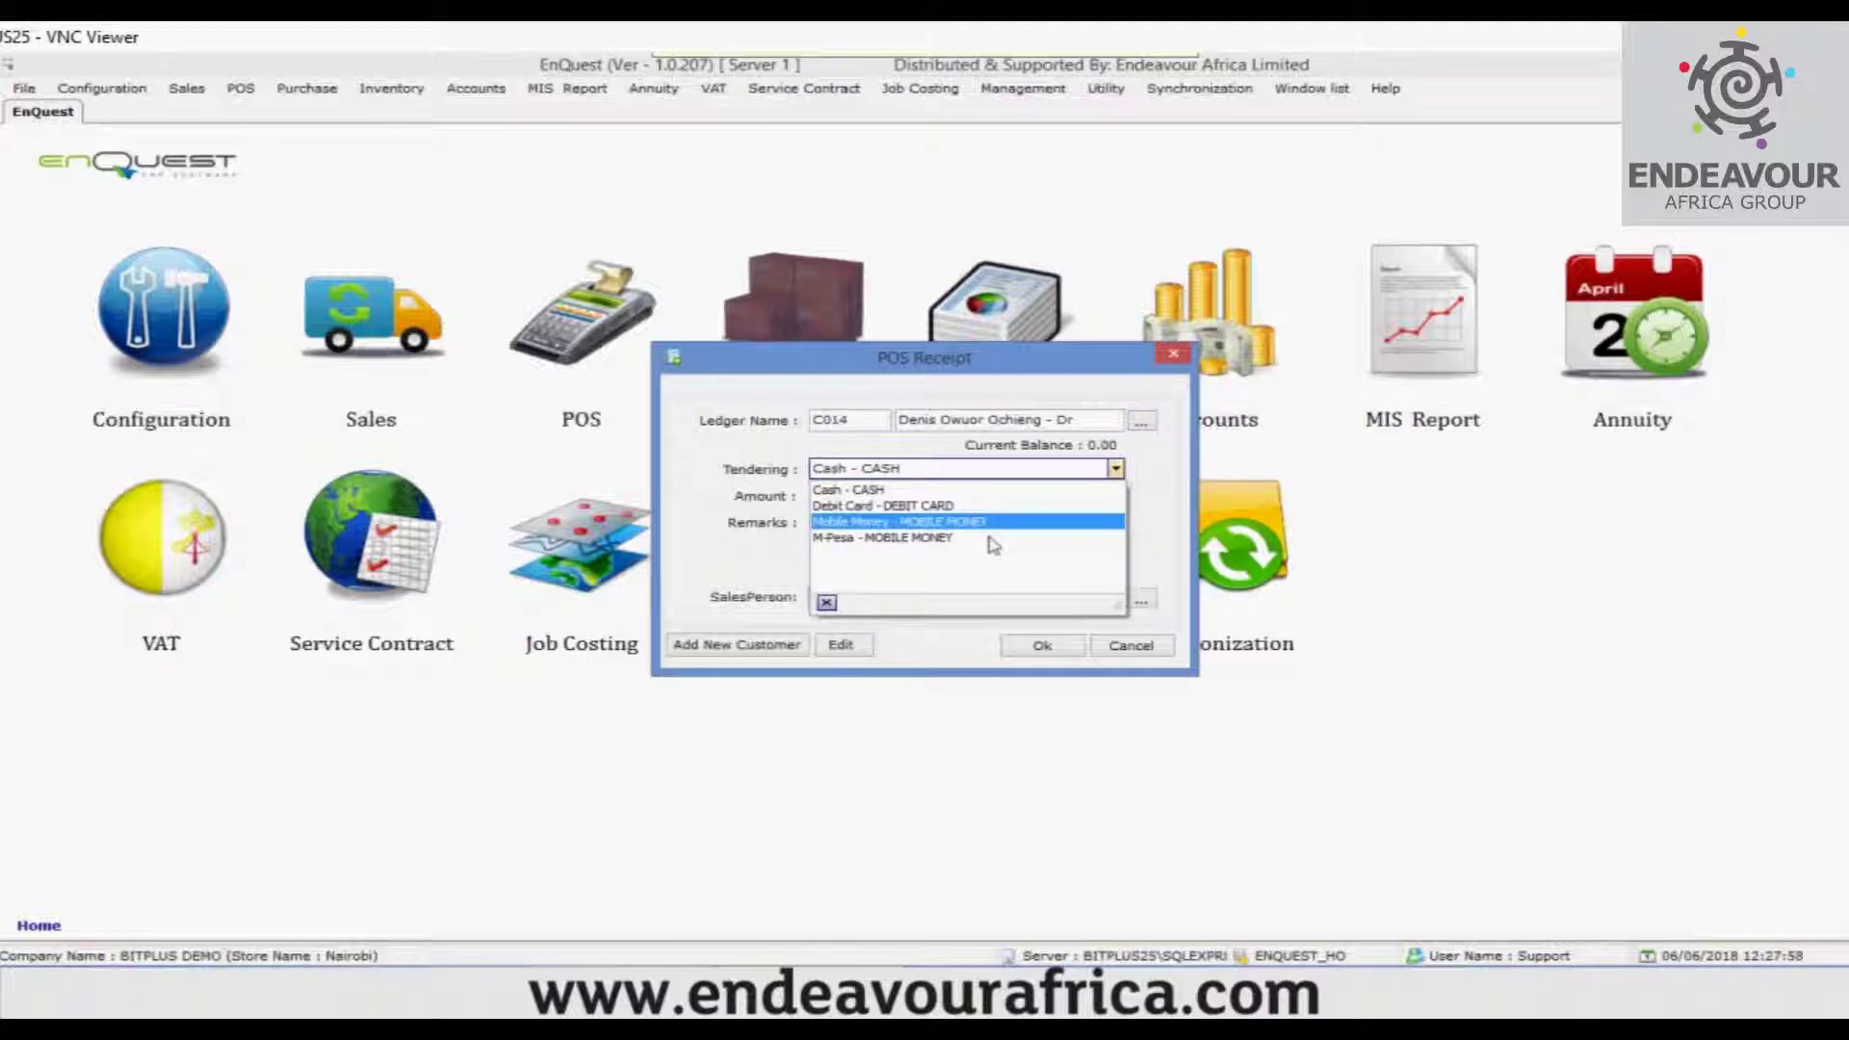
click(963, 490)
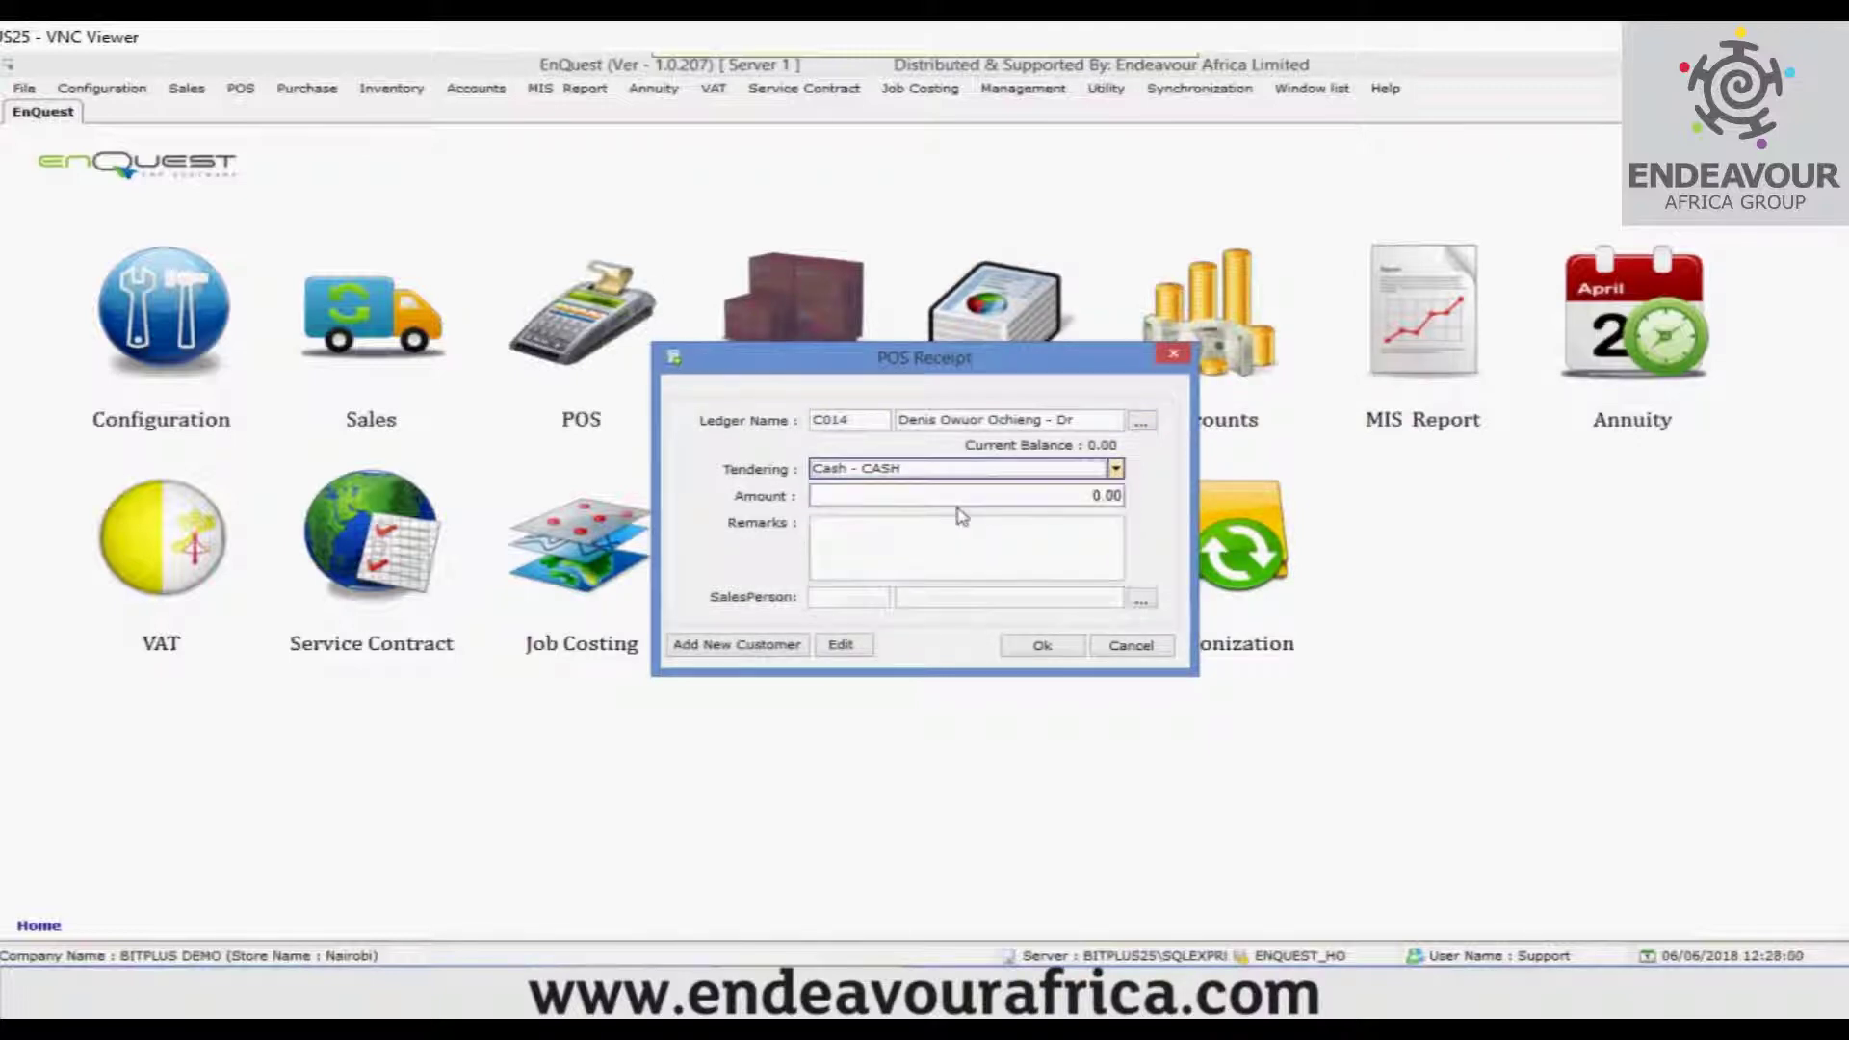
Step: Enter 6000 with remark 'Advance for Laptop', save it, skip printing and close the form
click(1042, 491)
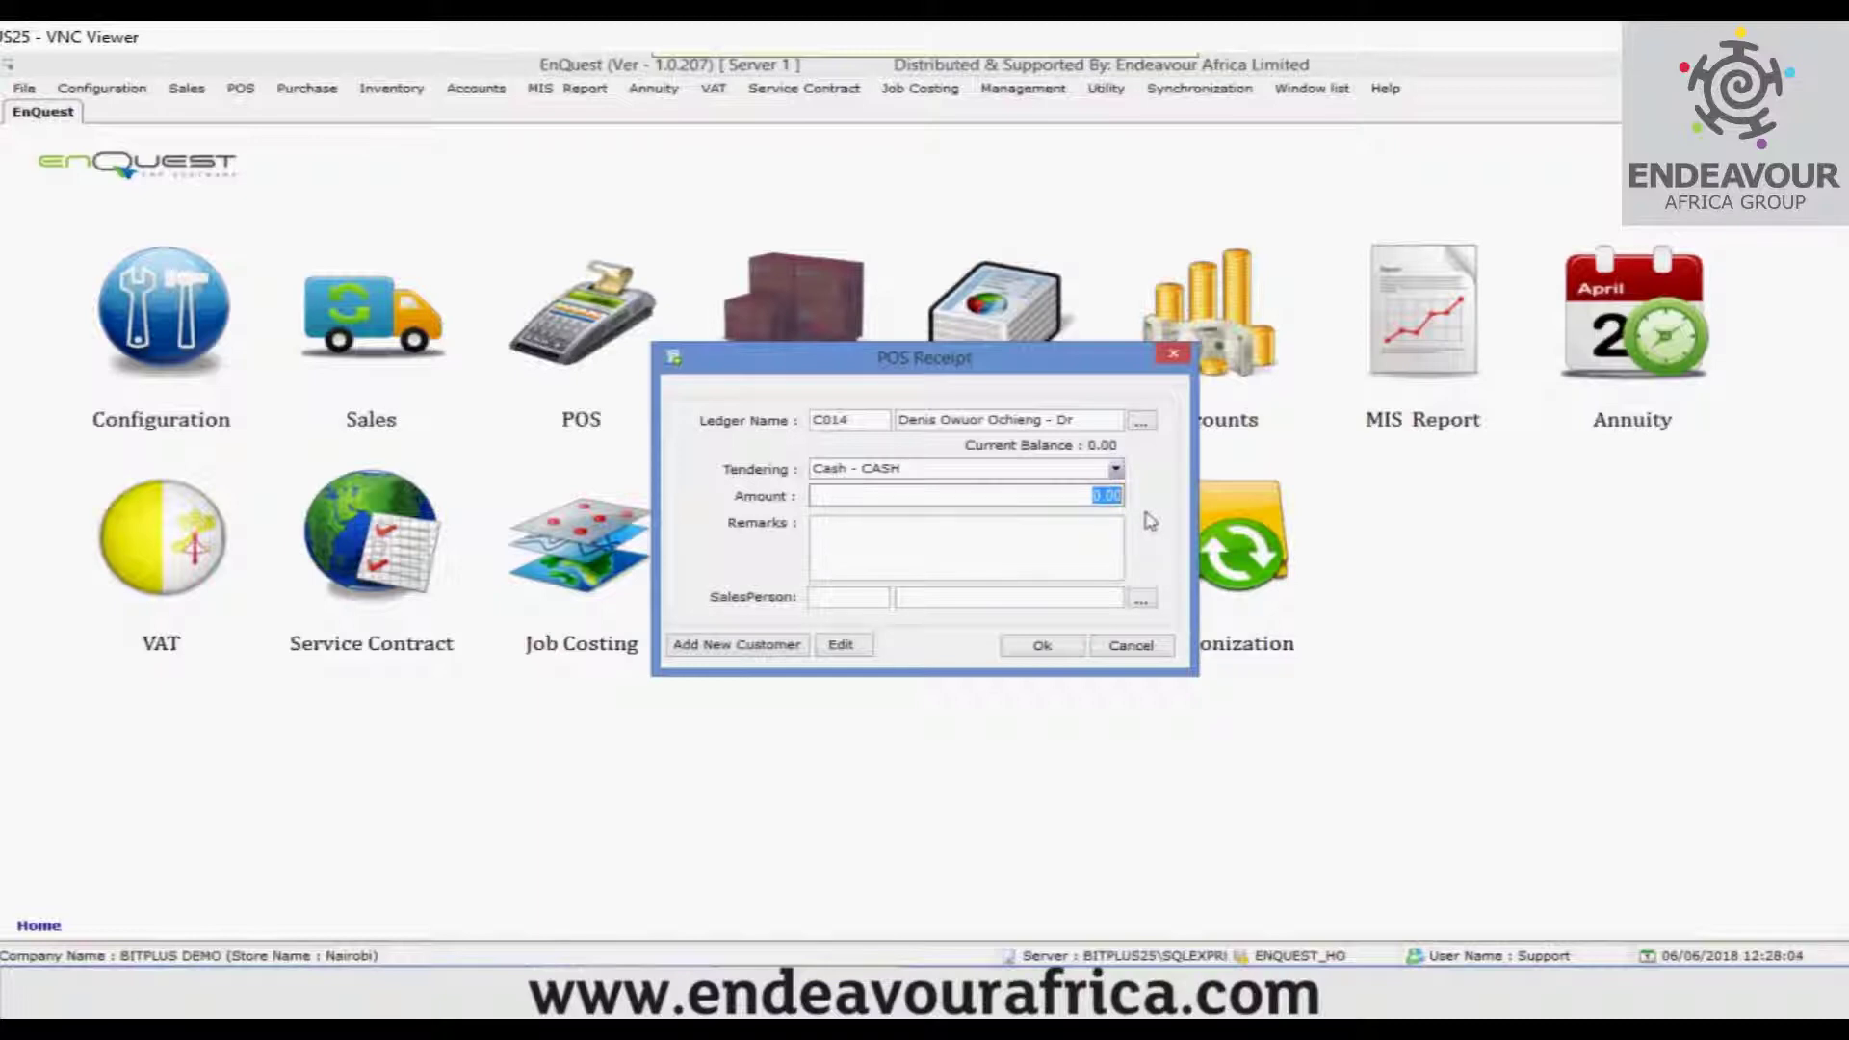
text(6000)
key(Tab)
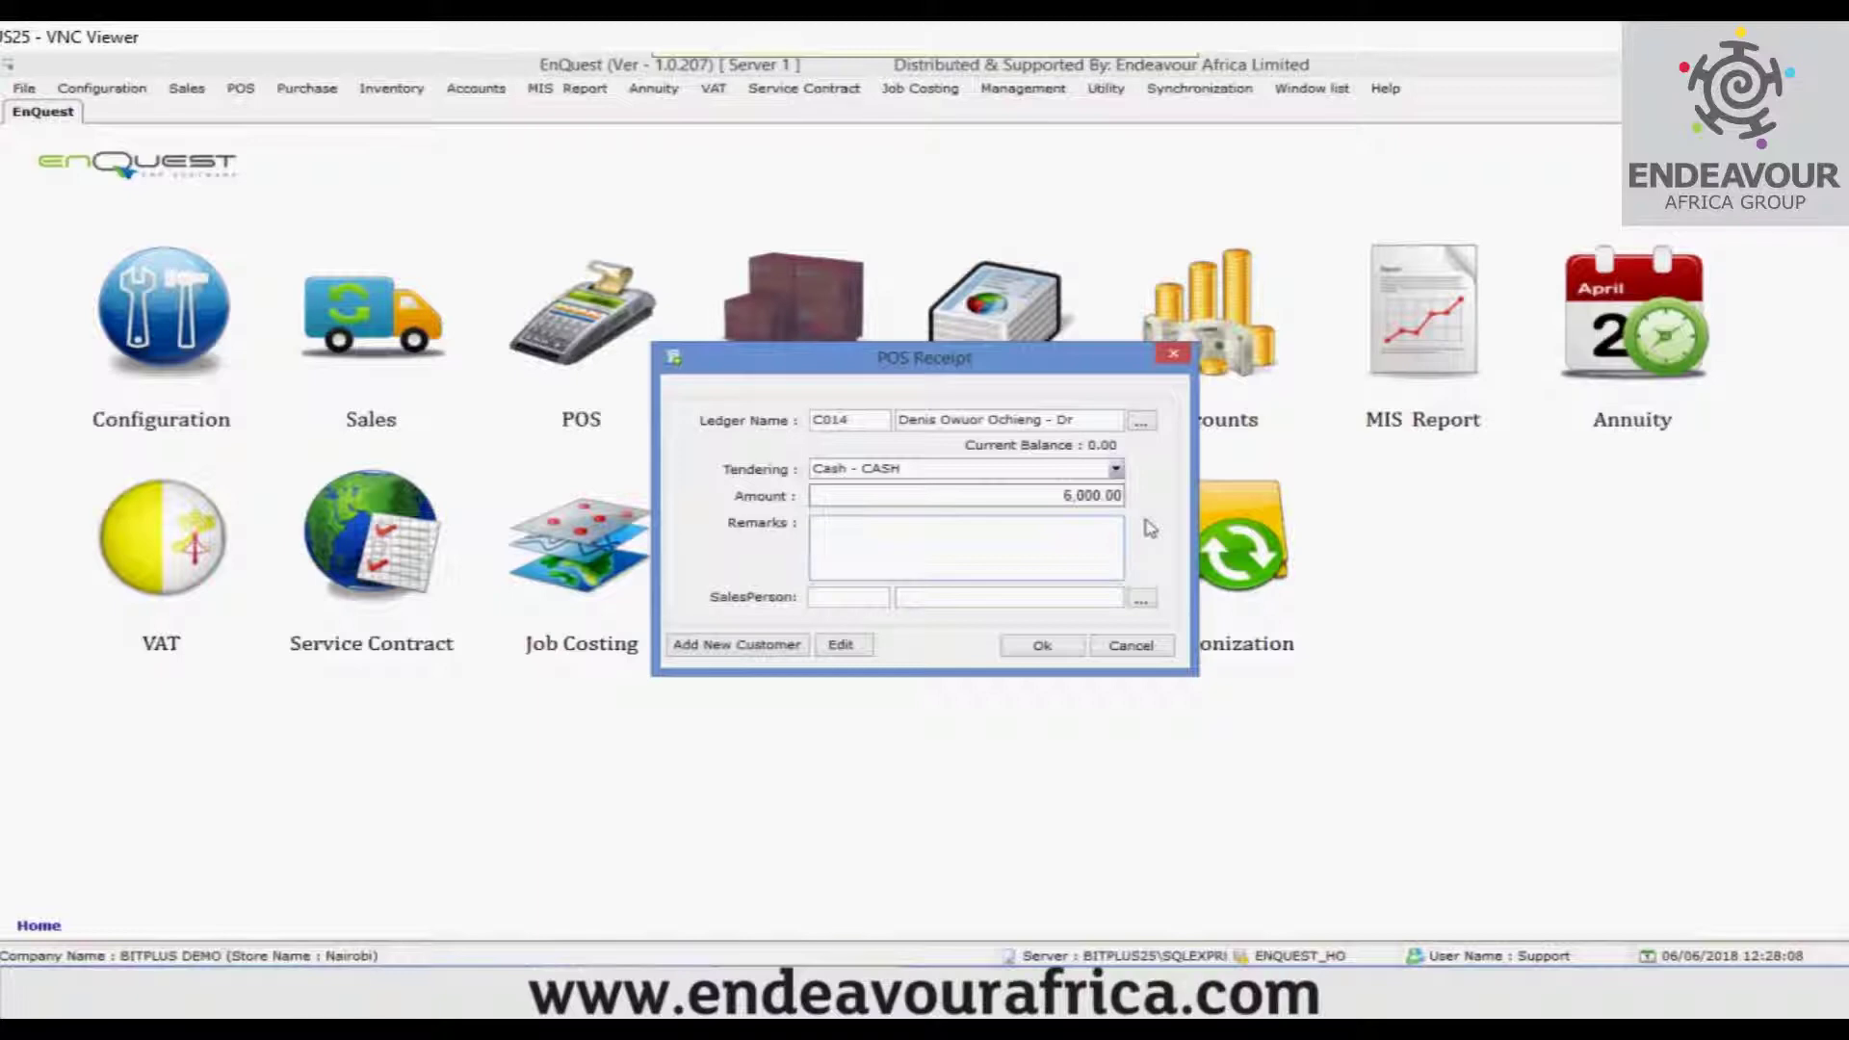
text(Advance for Laptop)
click(1045, 647)
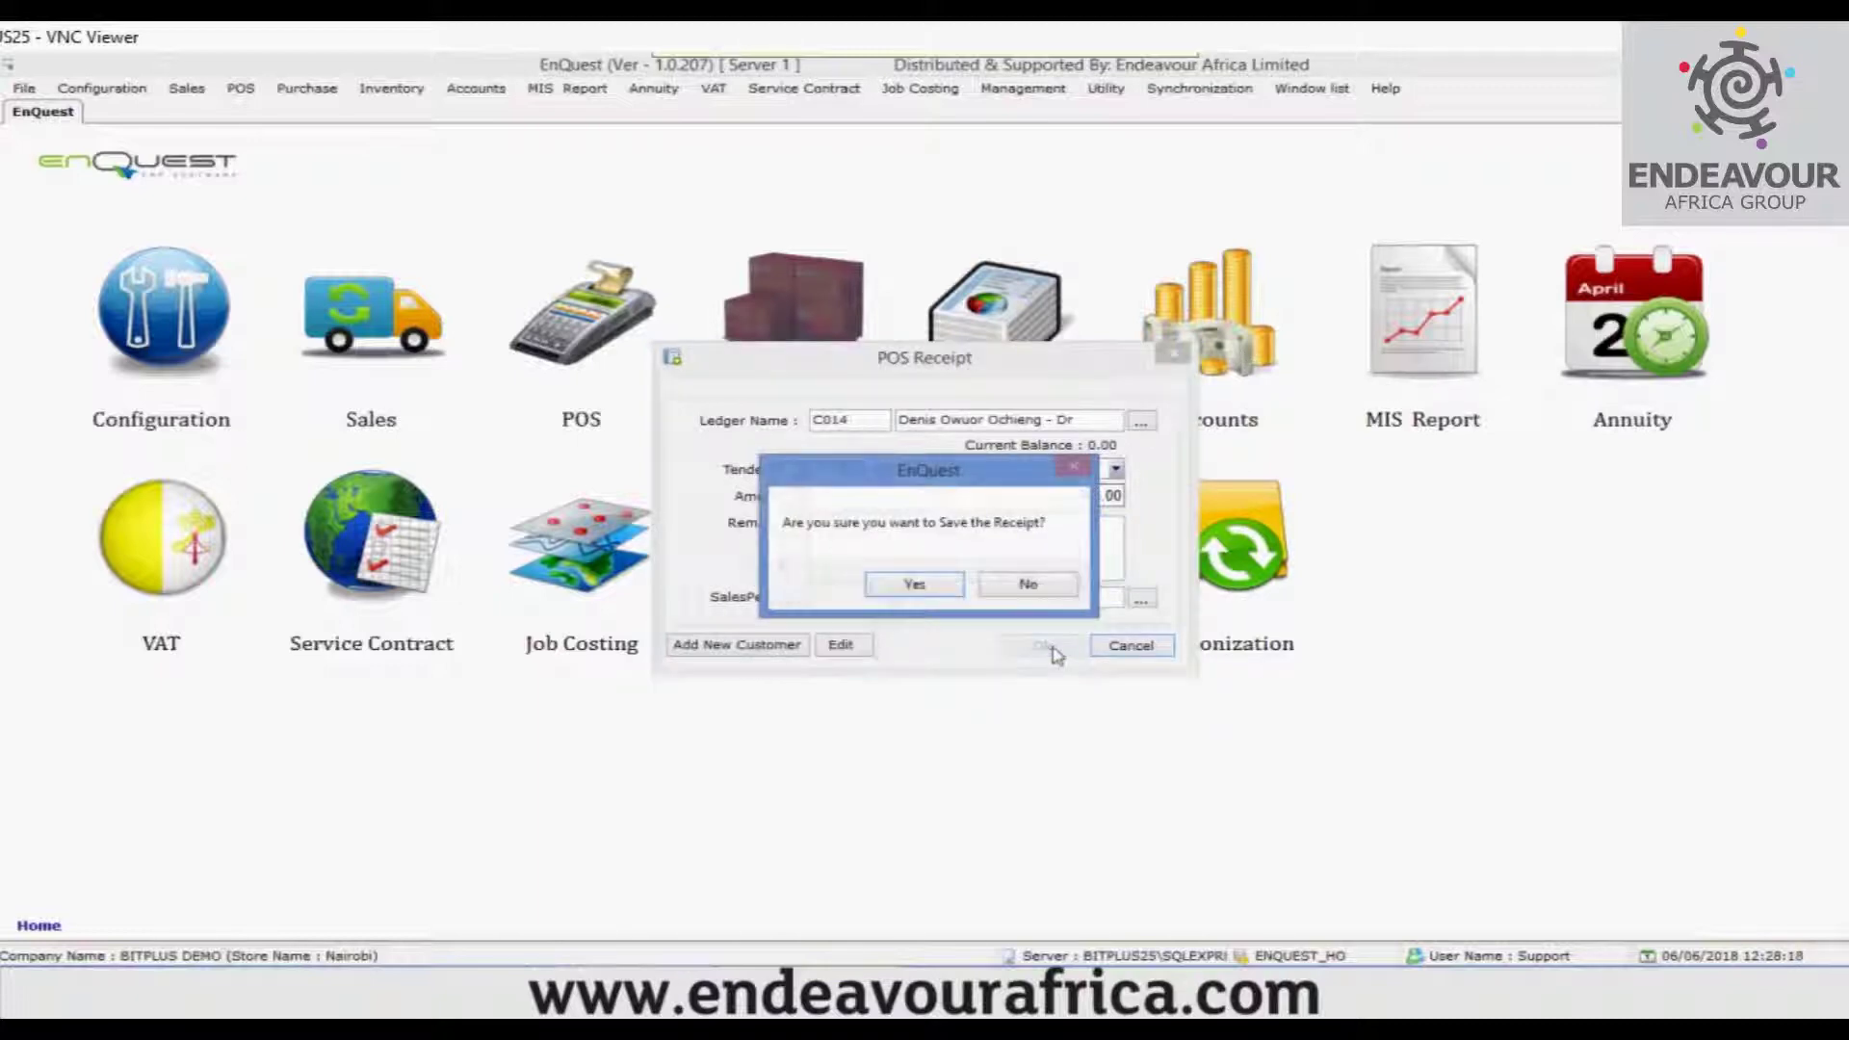
click(924, 590)
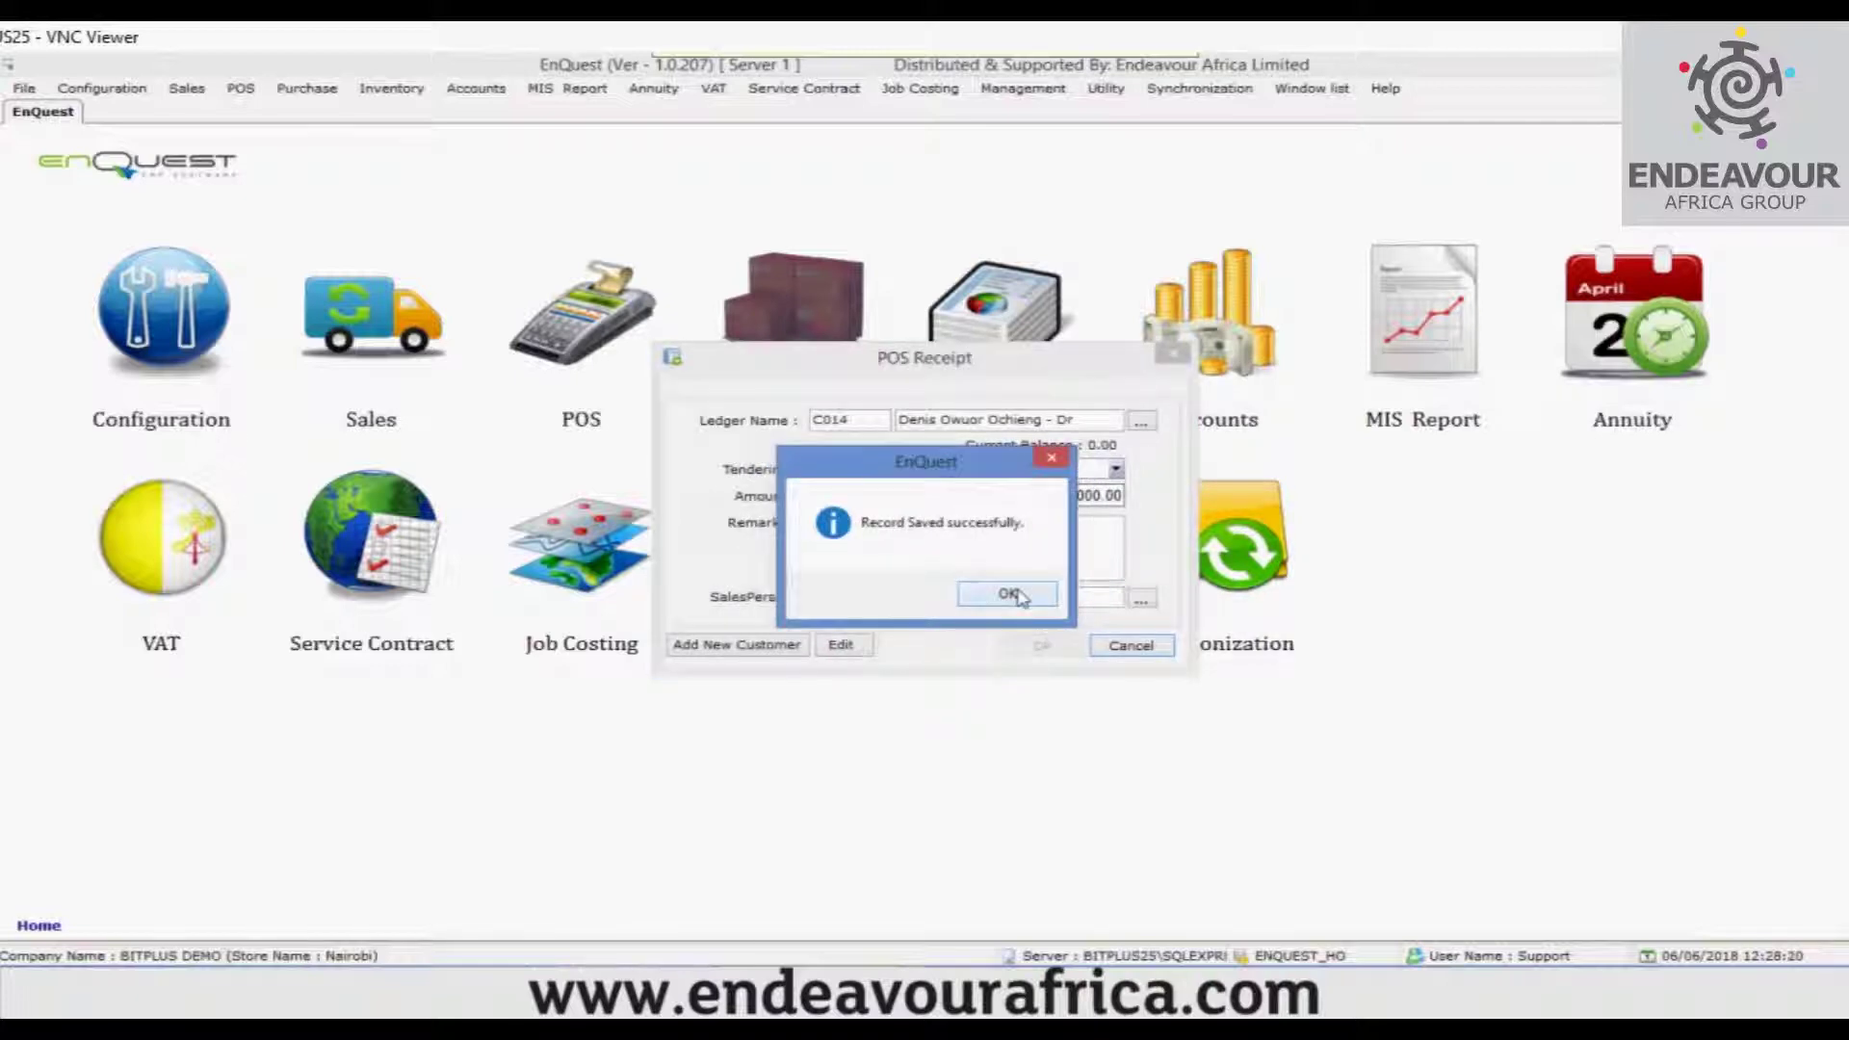
click(1009, 597)
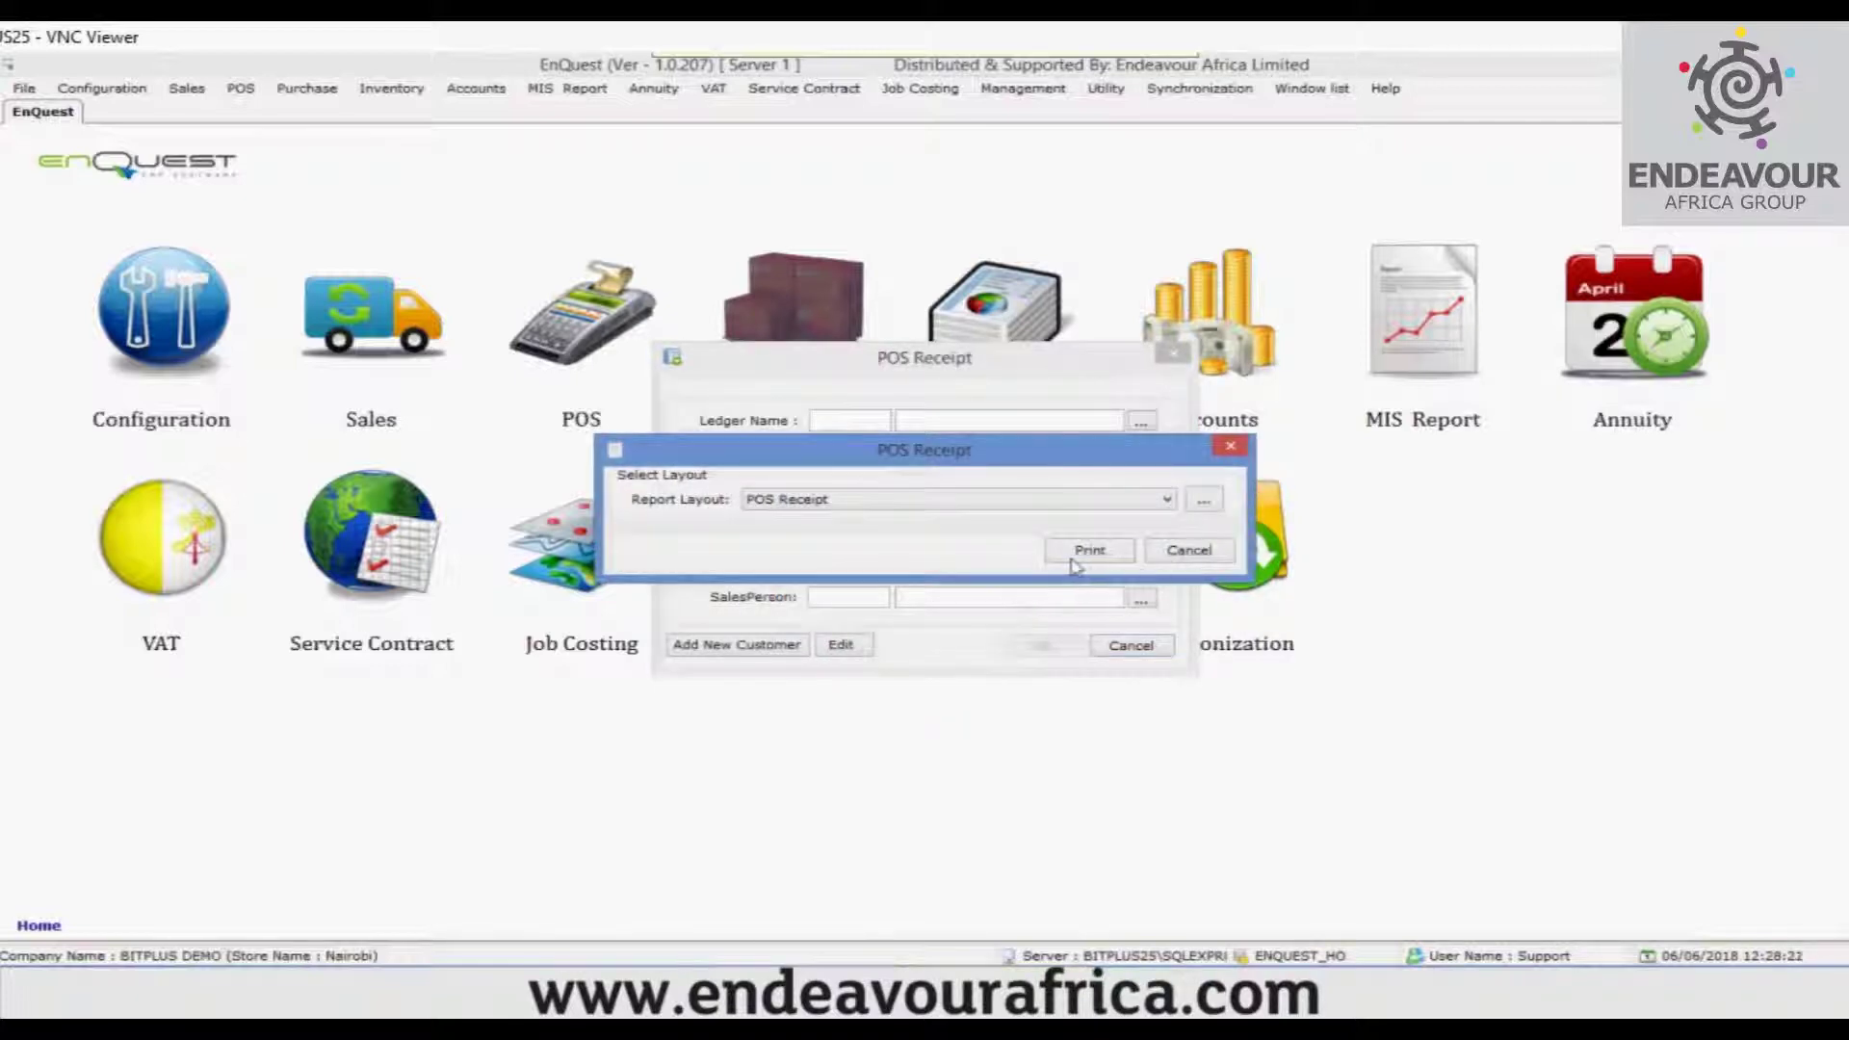
click(1197, 553)
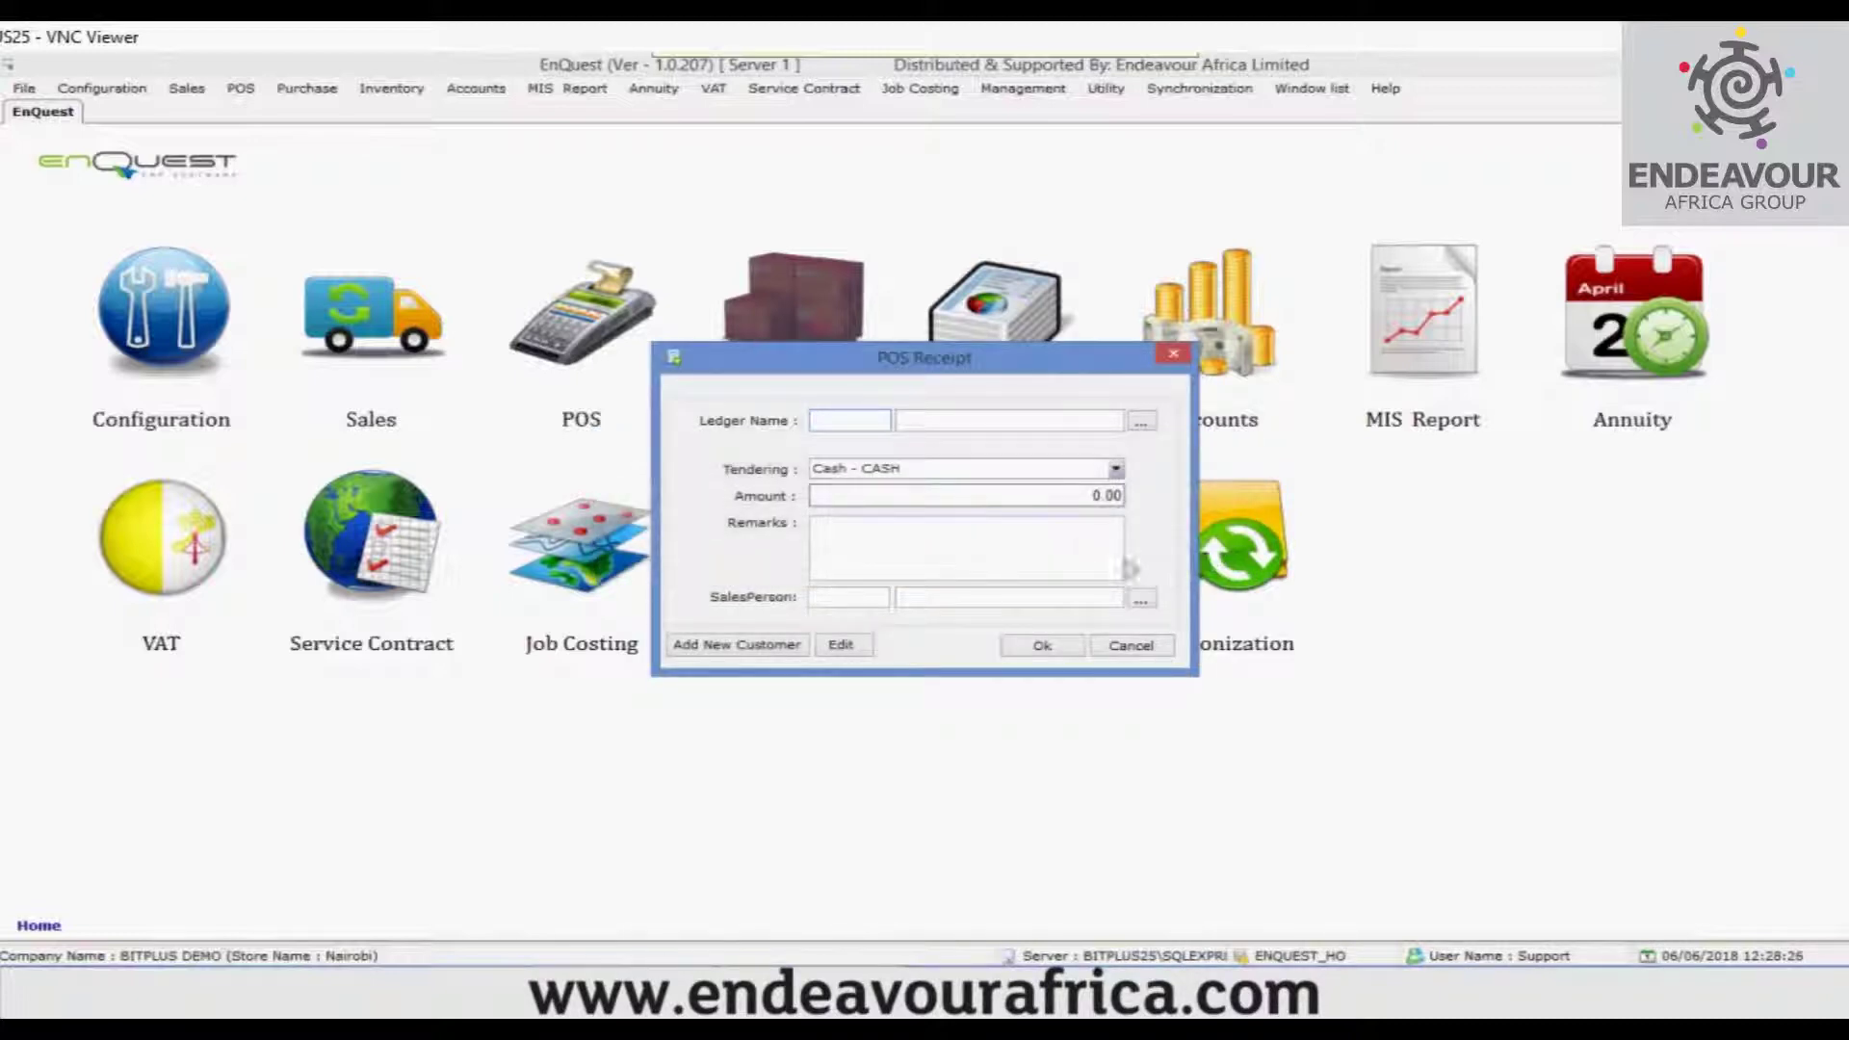
click(1142, 657)
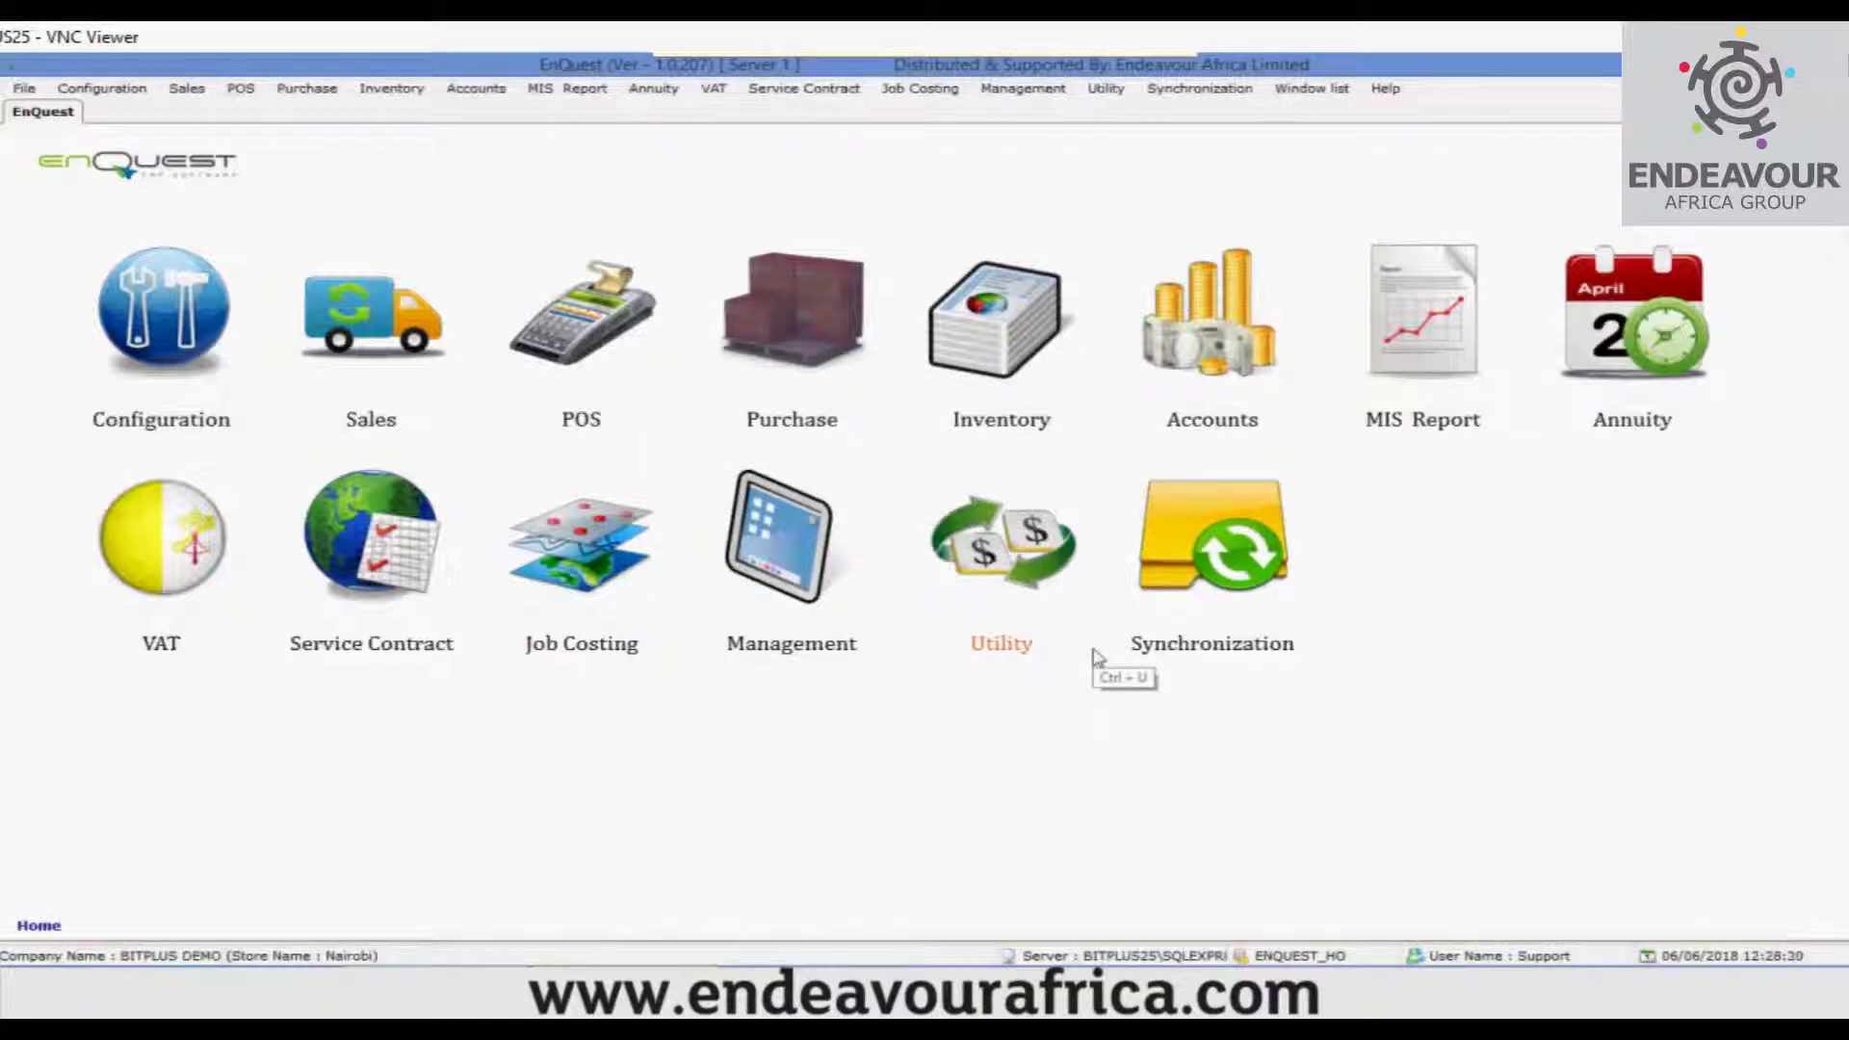
Step: Open POS > Master > Open/Close Session and review the Cash, Debit Card and Credit Note balances
click(241, 88)
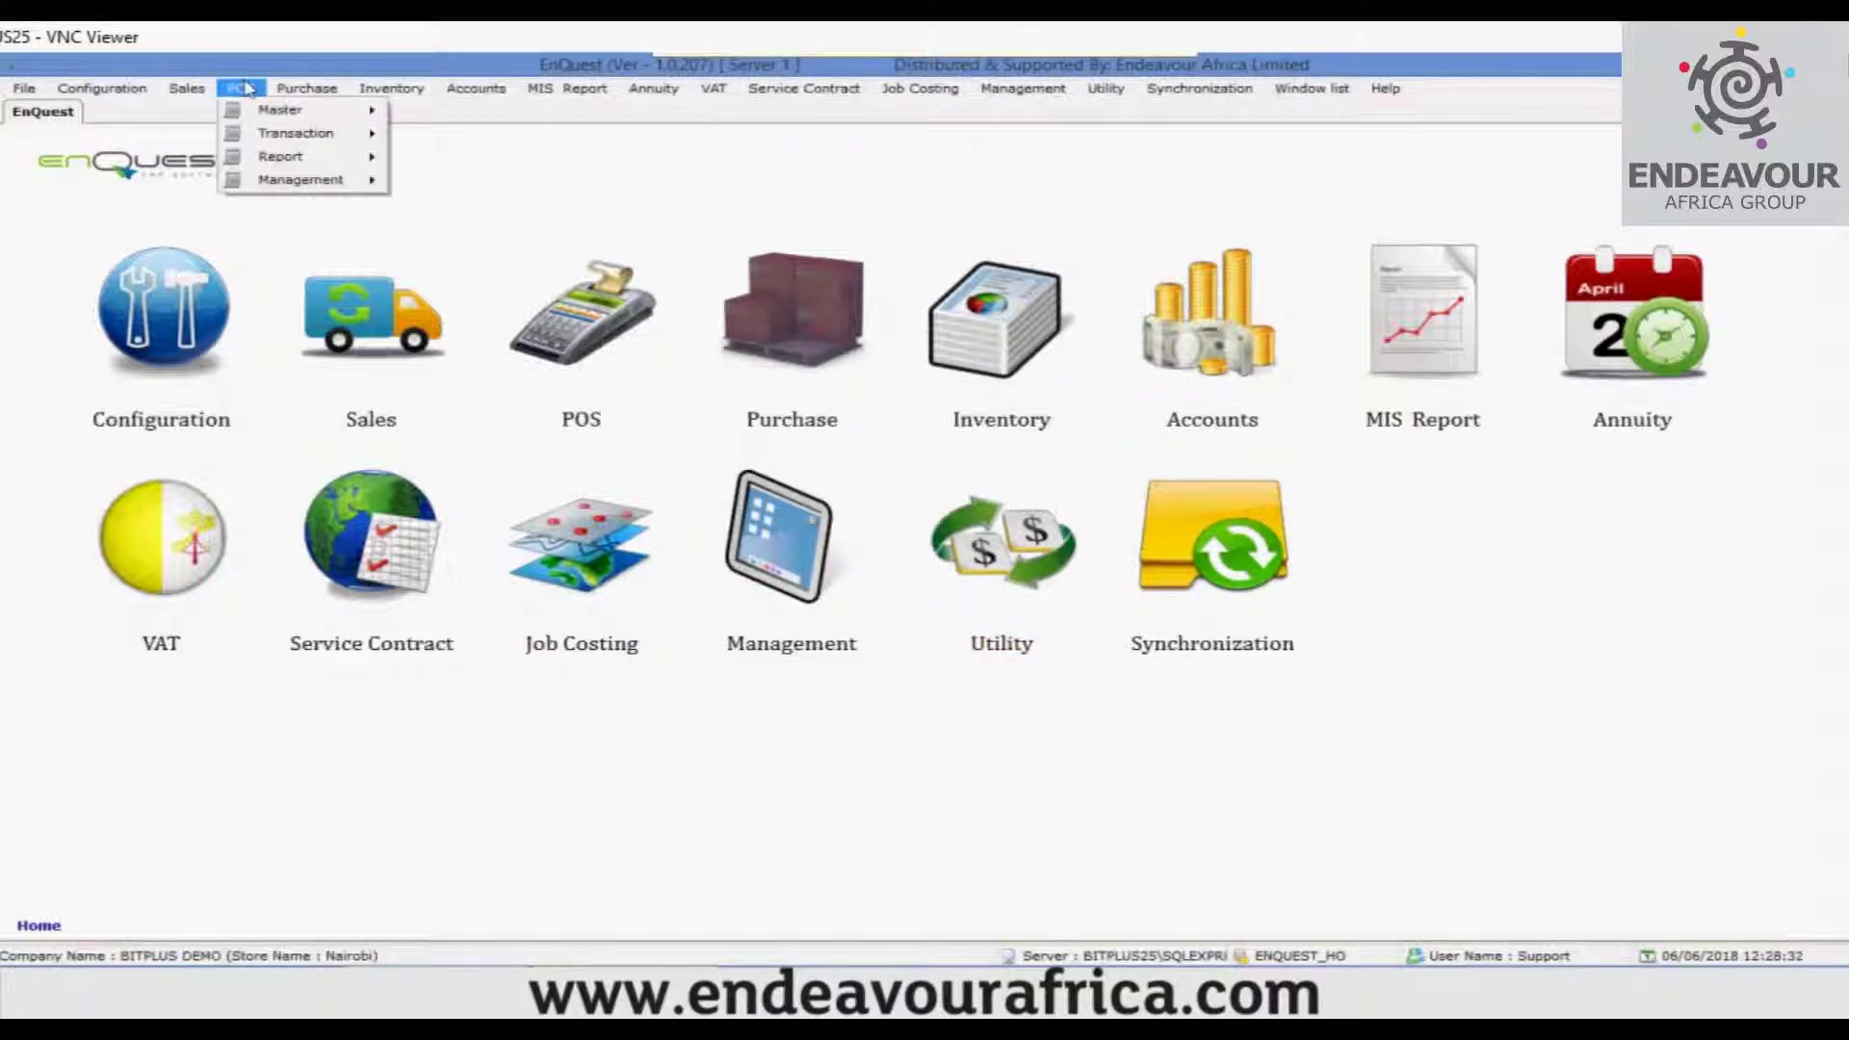
mouse_move(323, 117)
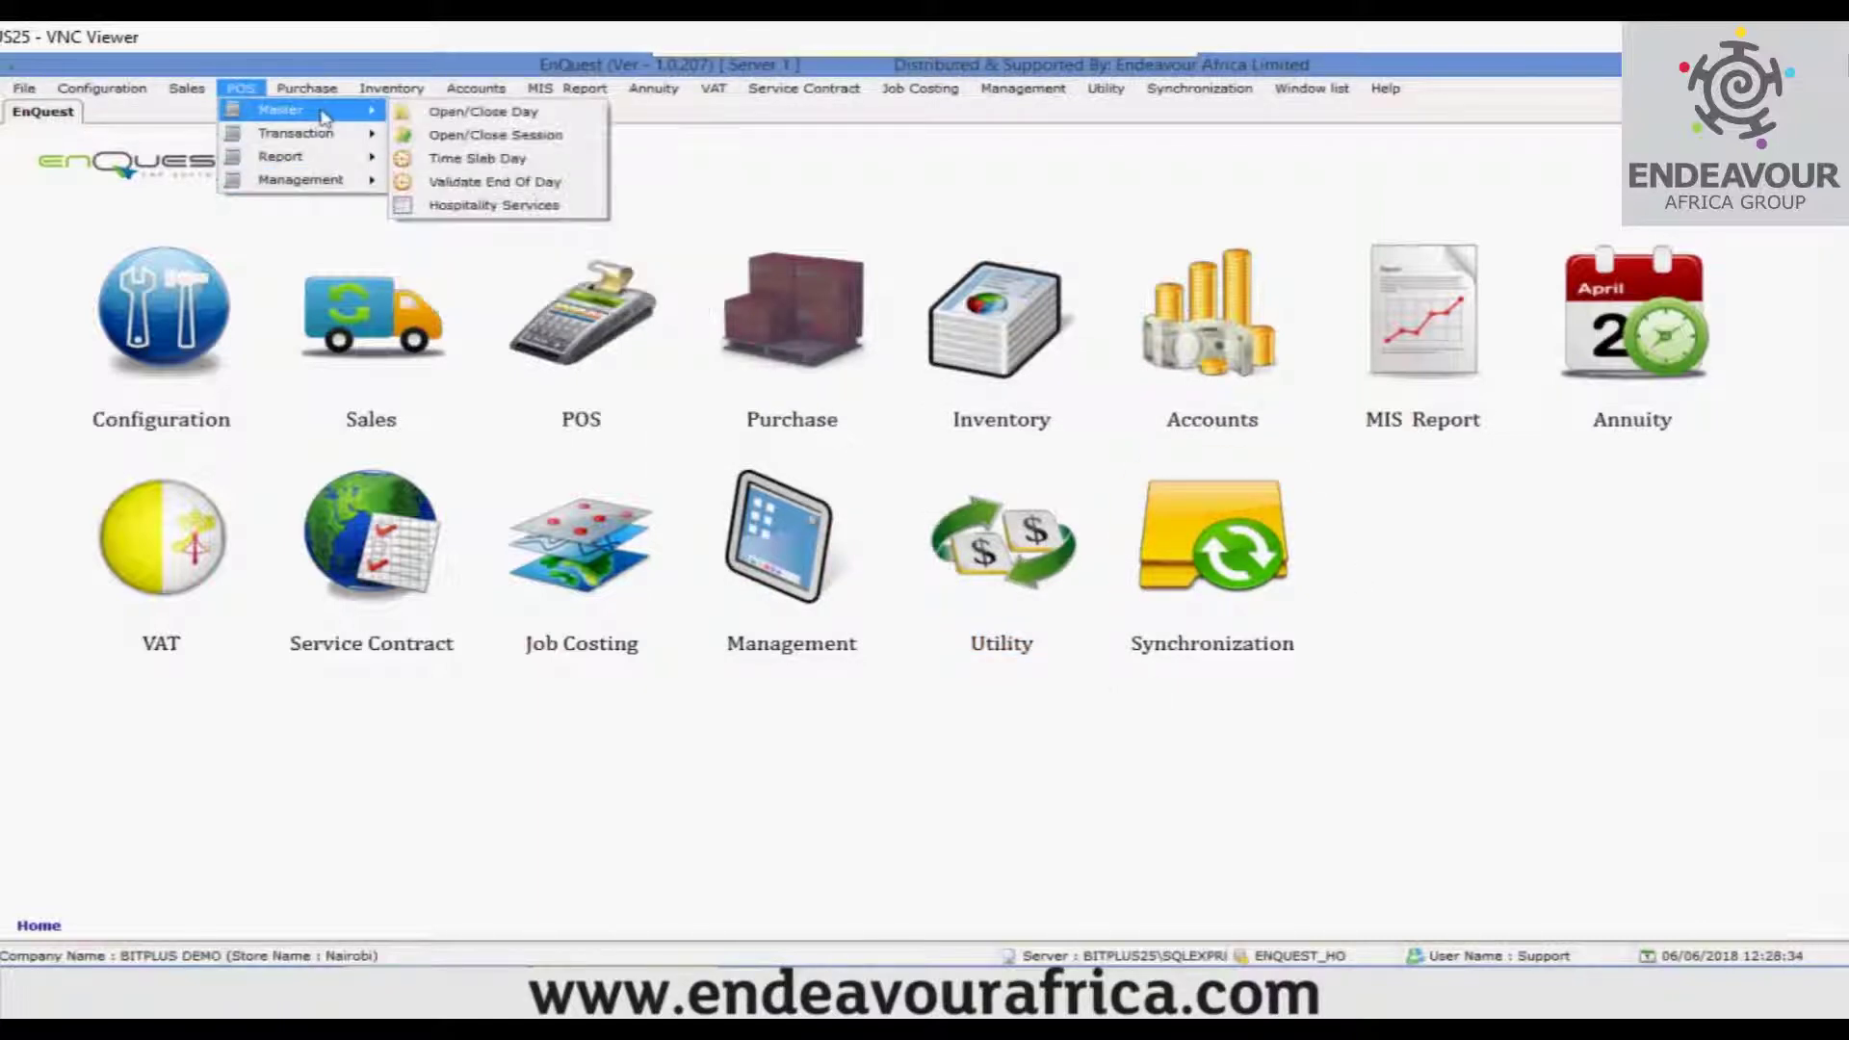
click(478, 139)
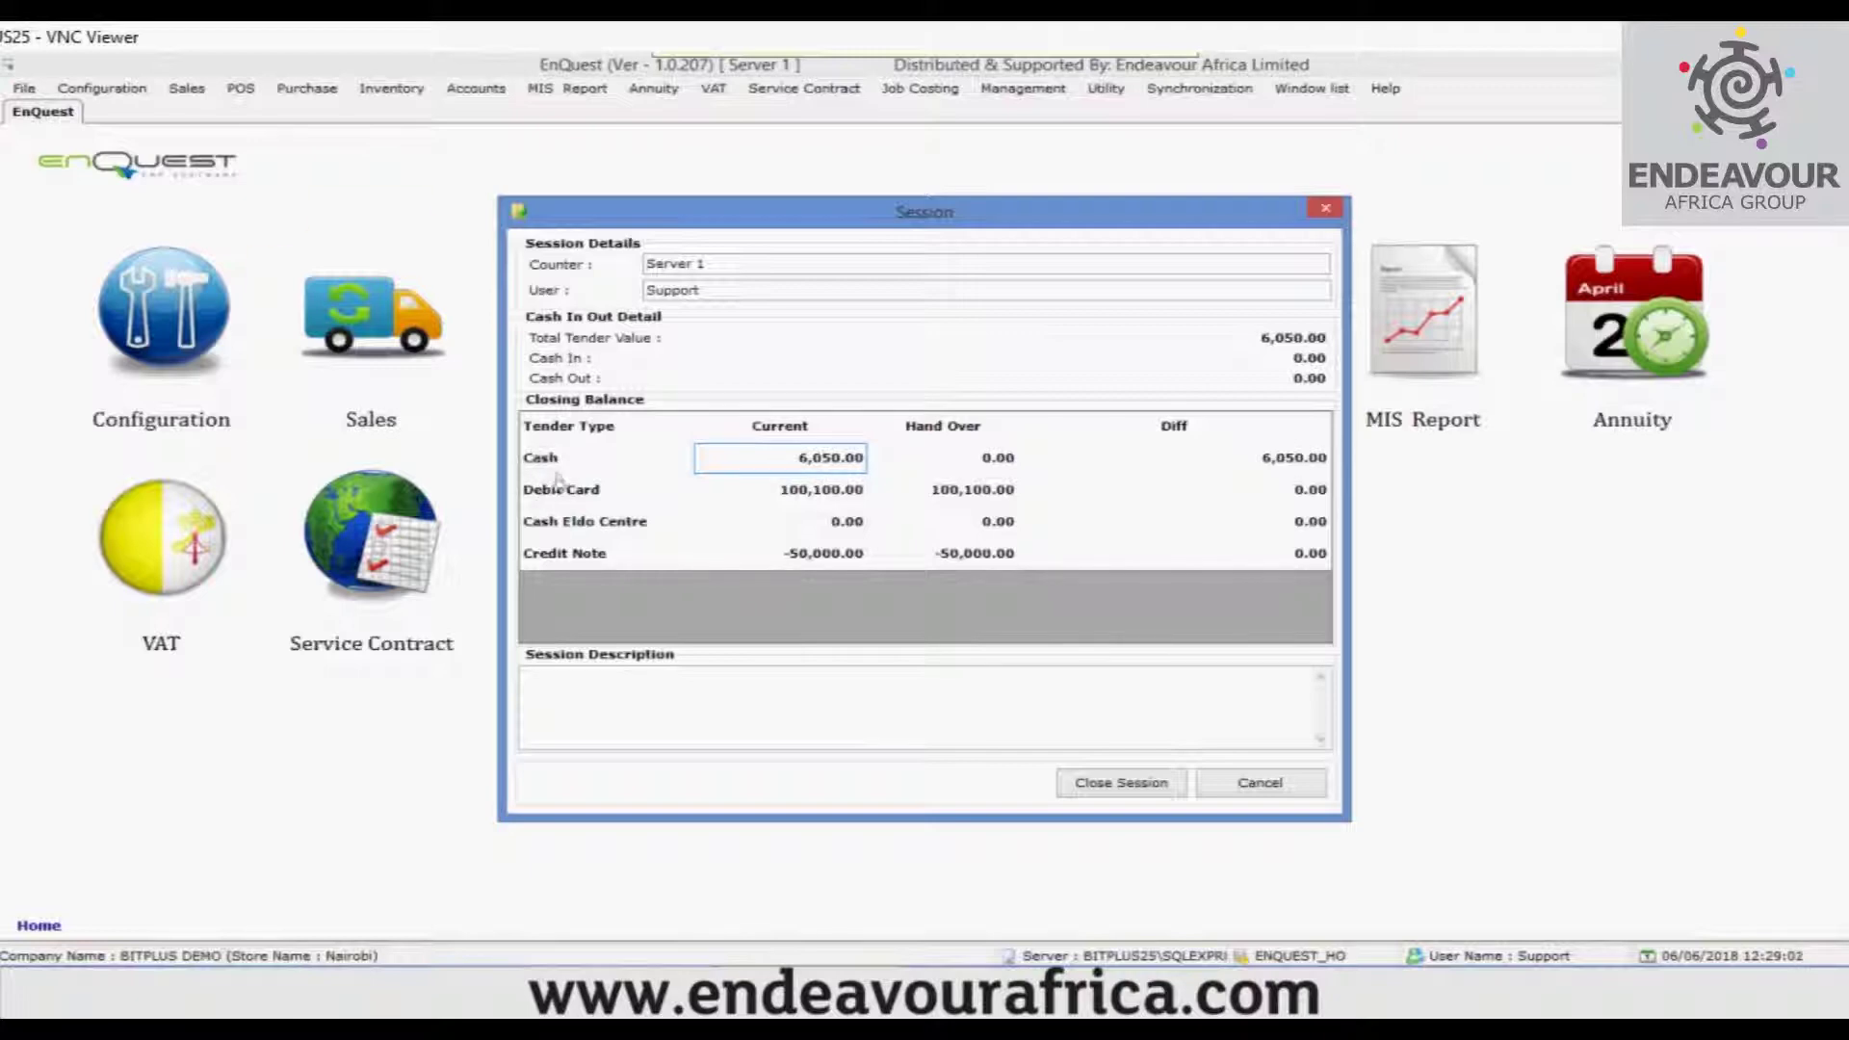
key(Down)
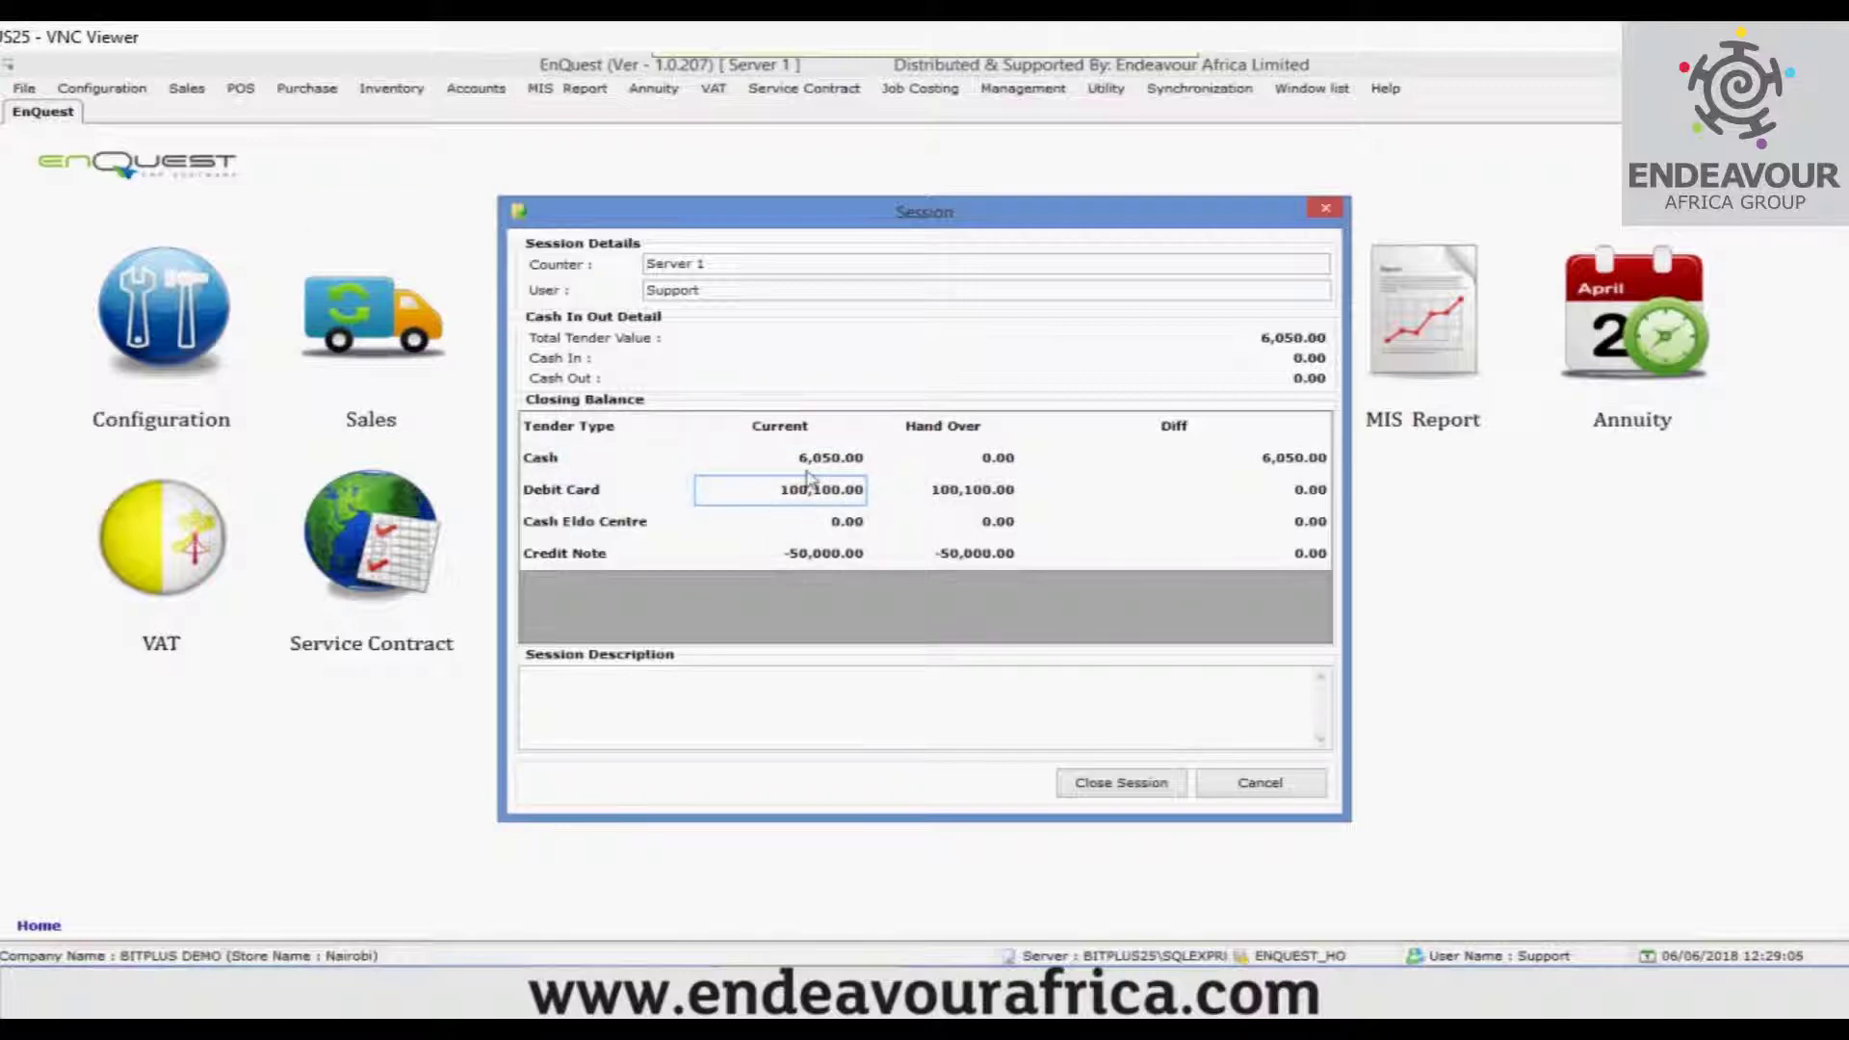
click(816, 549)
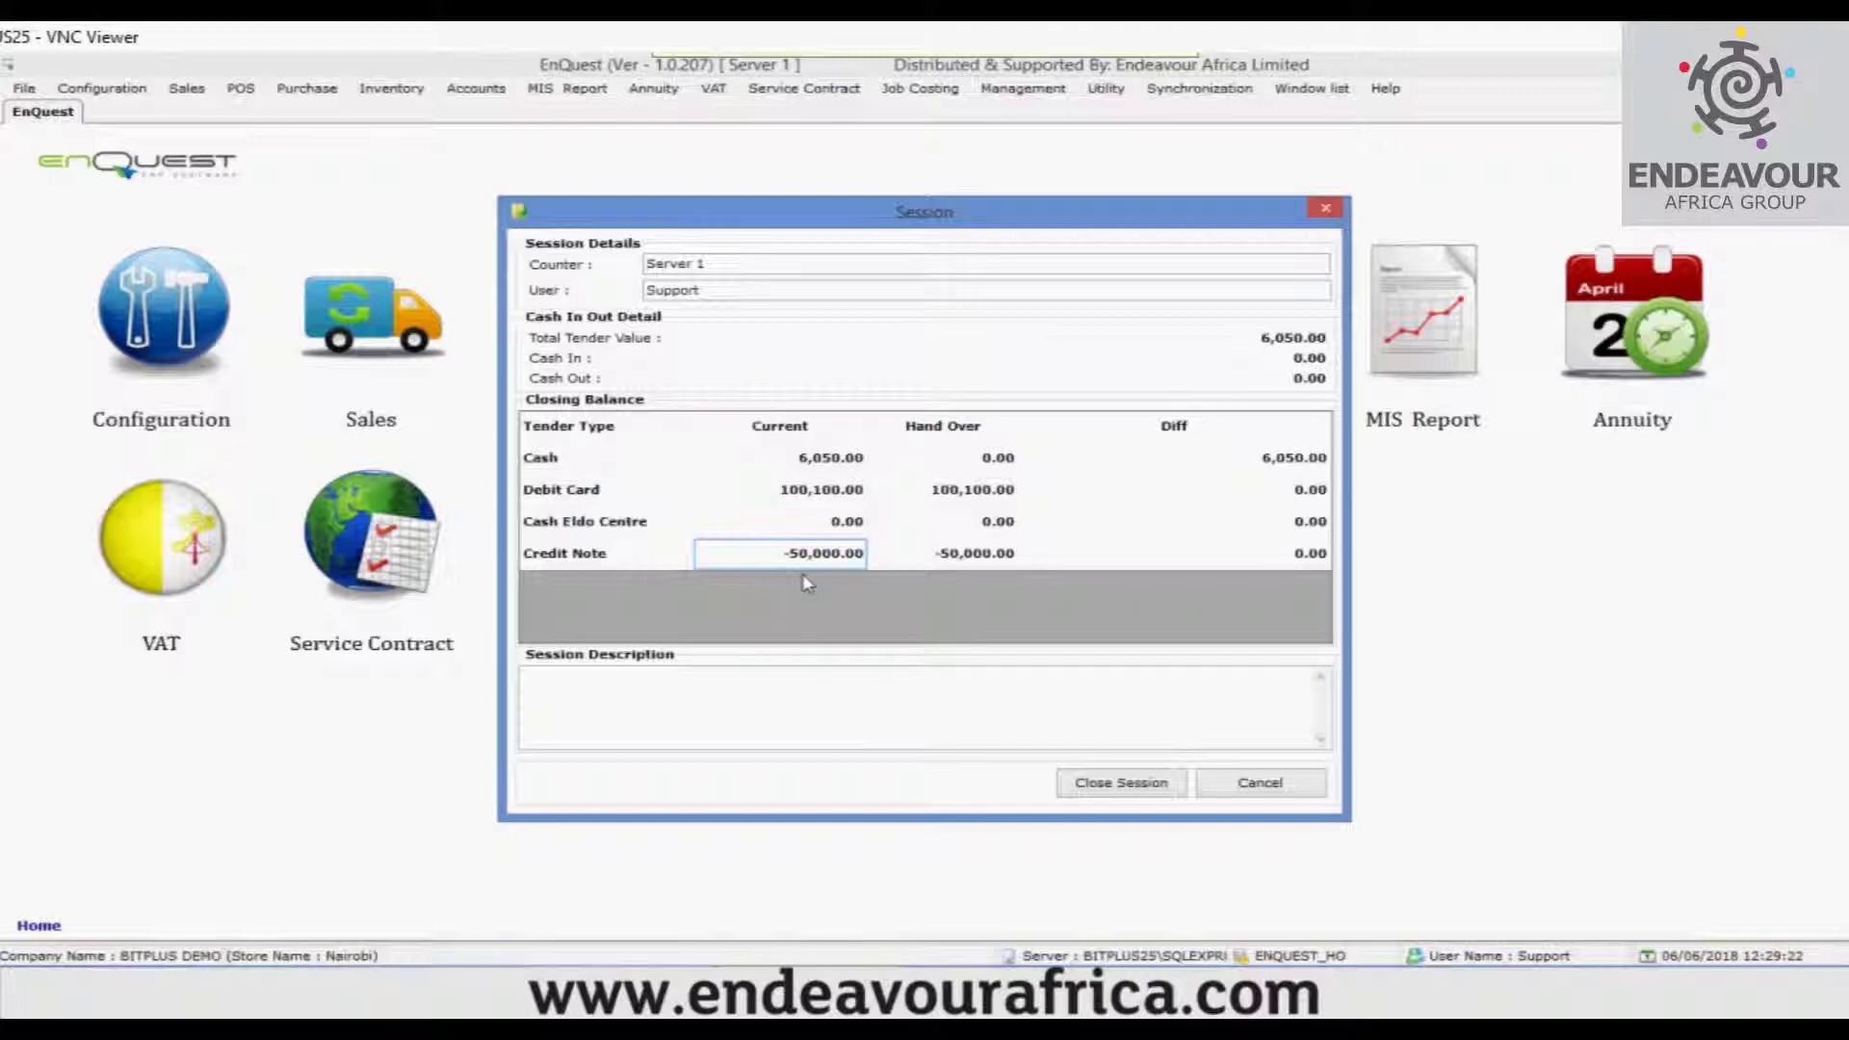
Step: Enter 6000 in the Cash Hand Over cell and commit it, leaving a 50.00 difference
click(820, 462)
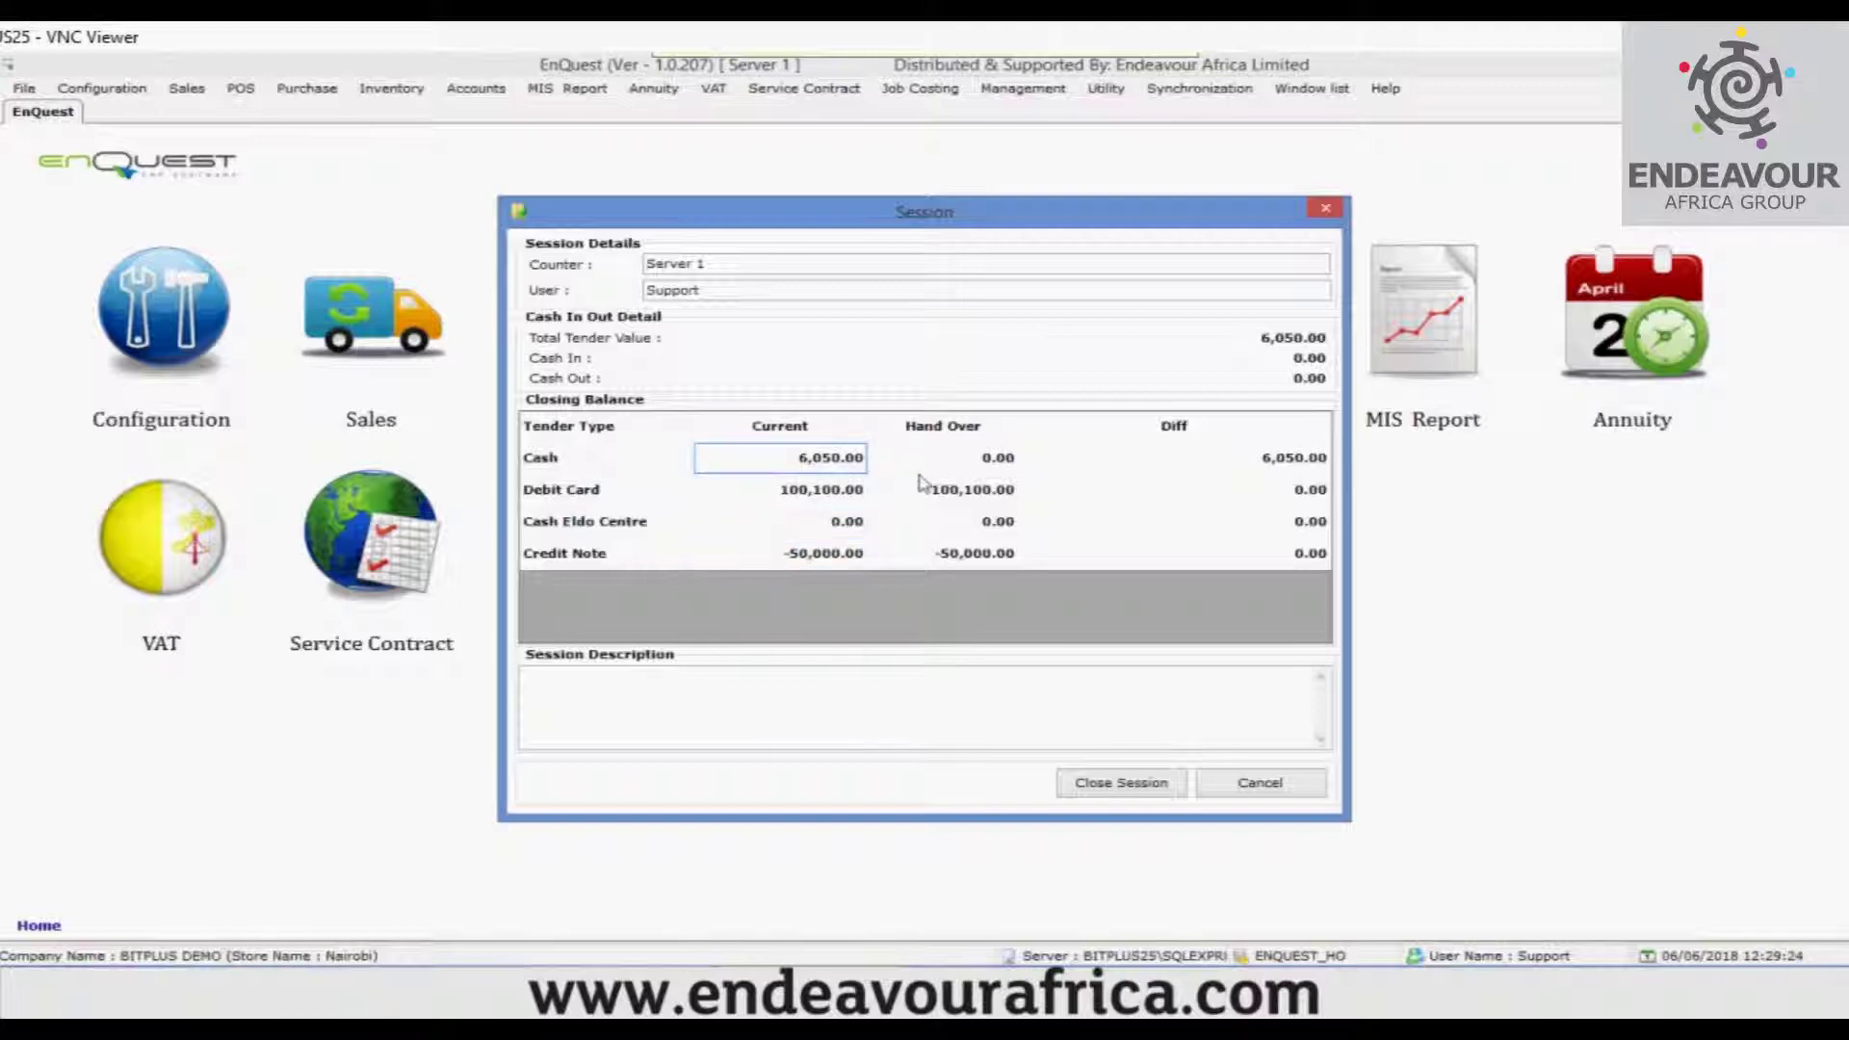
click(984, 469)
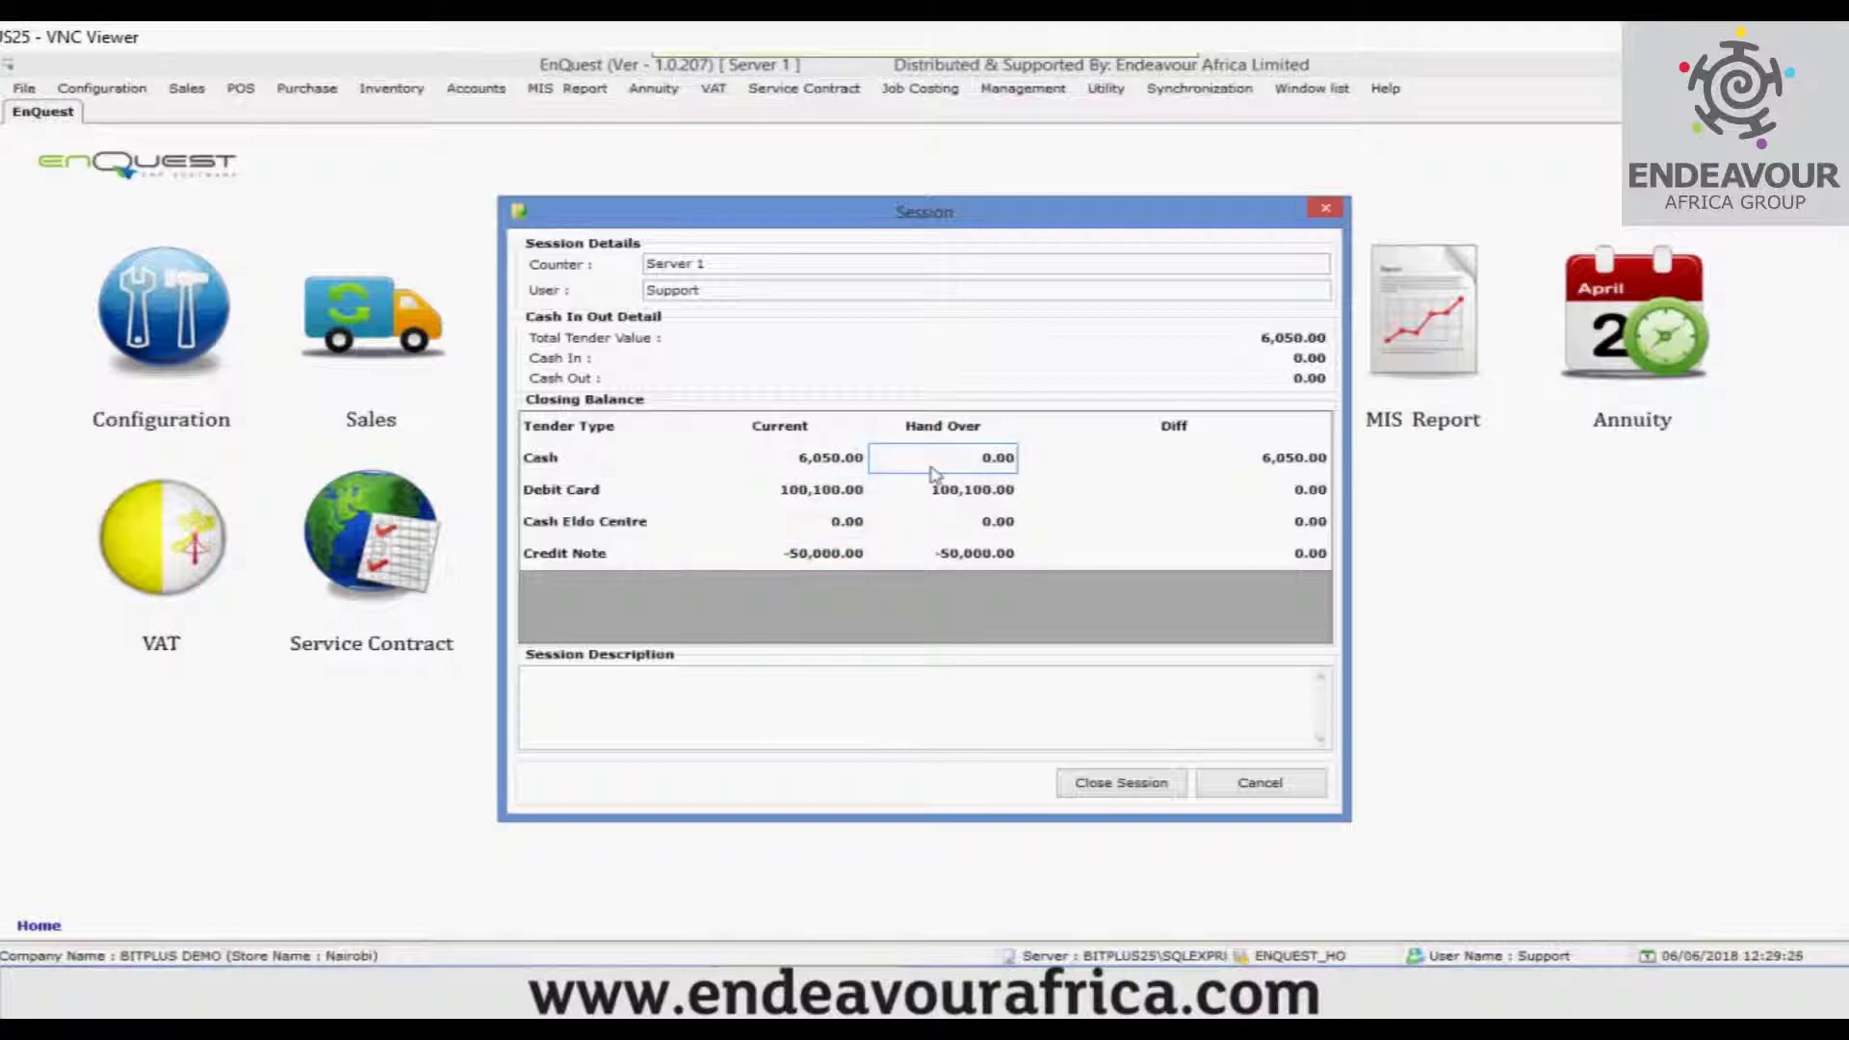
text(6000)
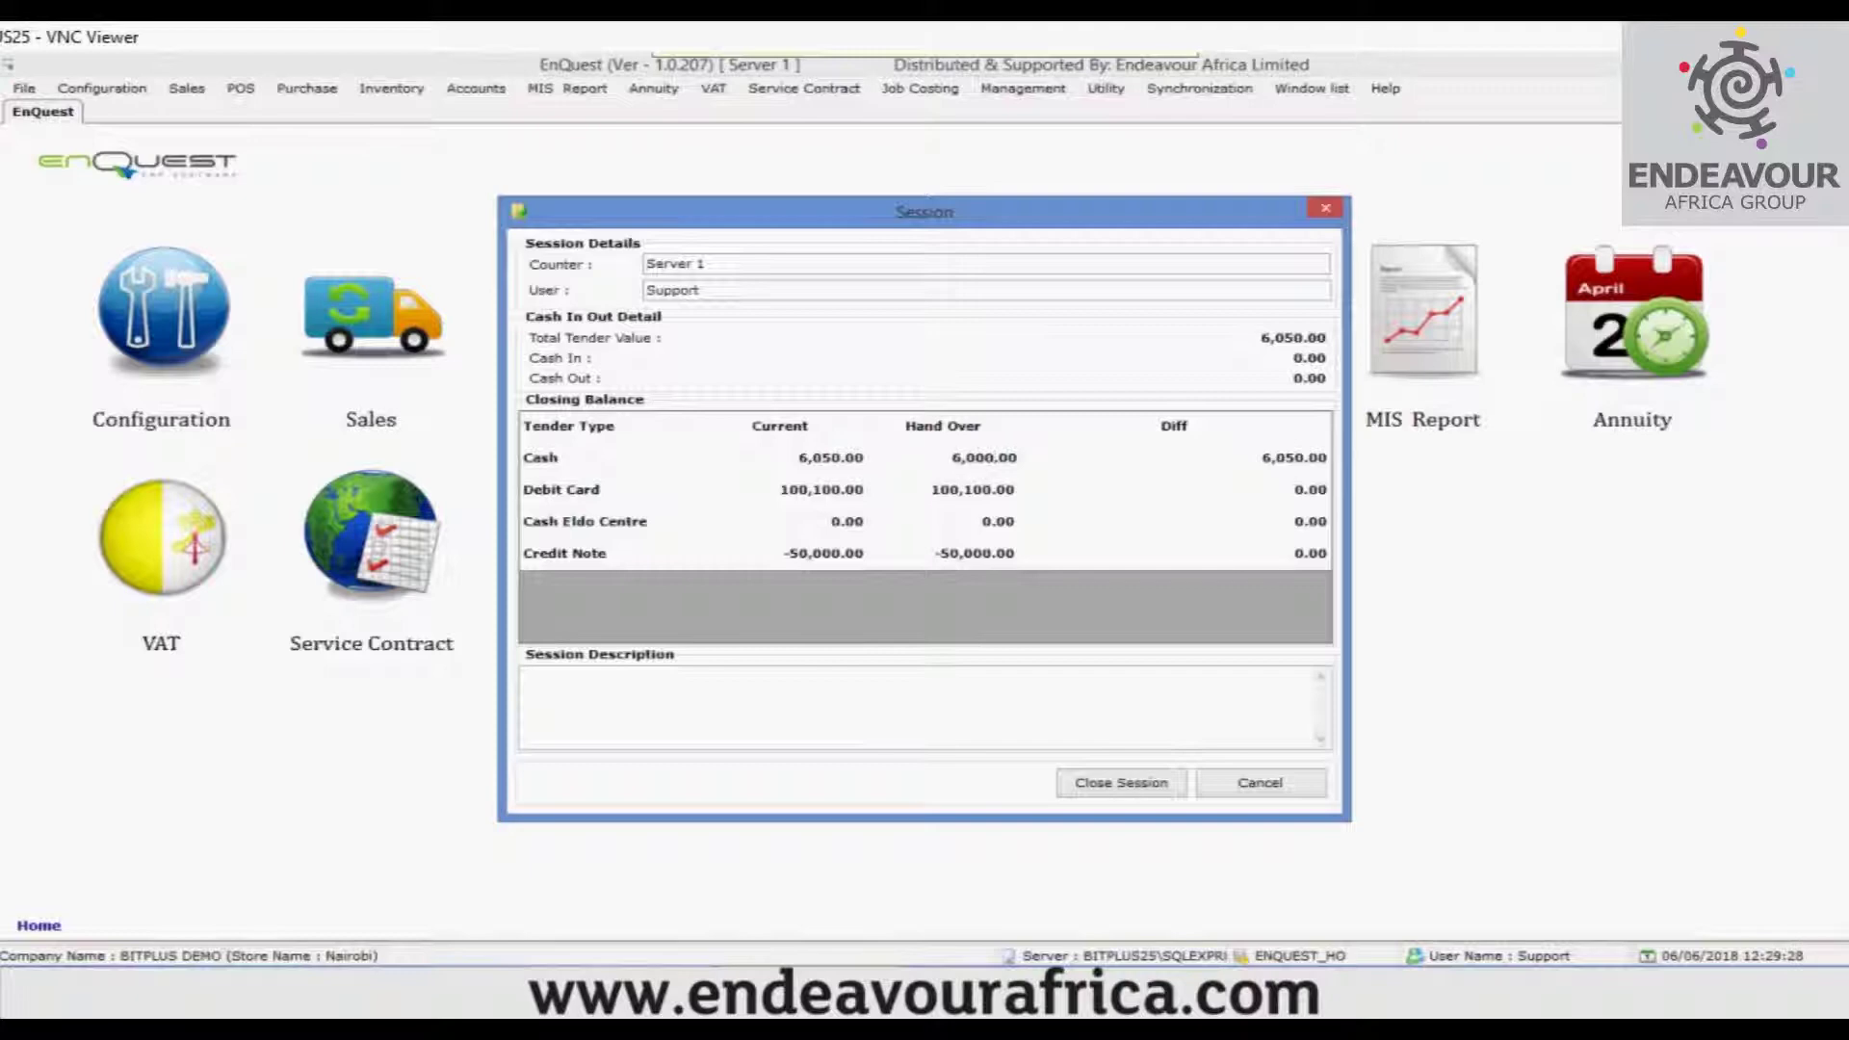
click(999, 493)
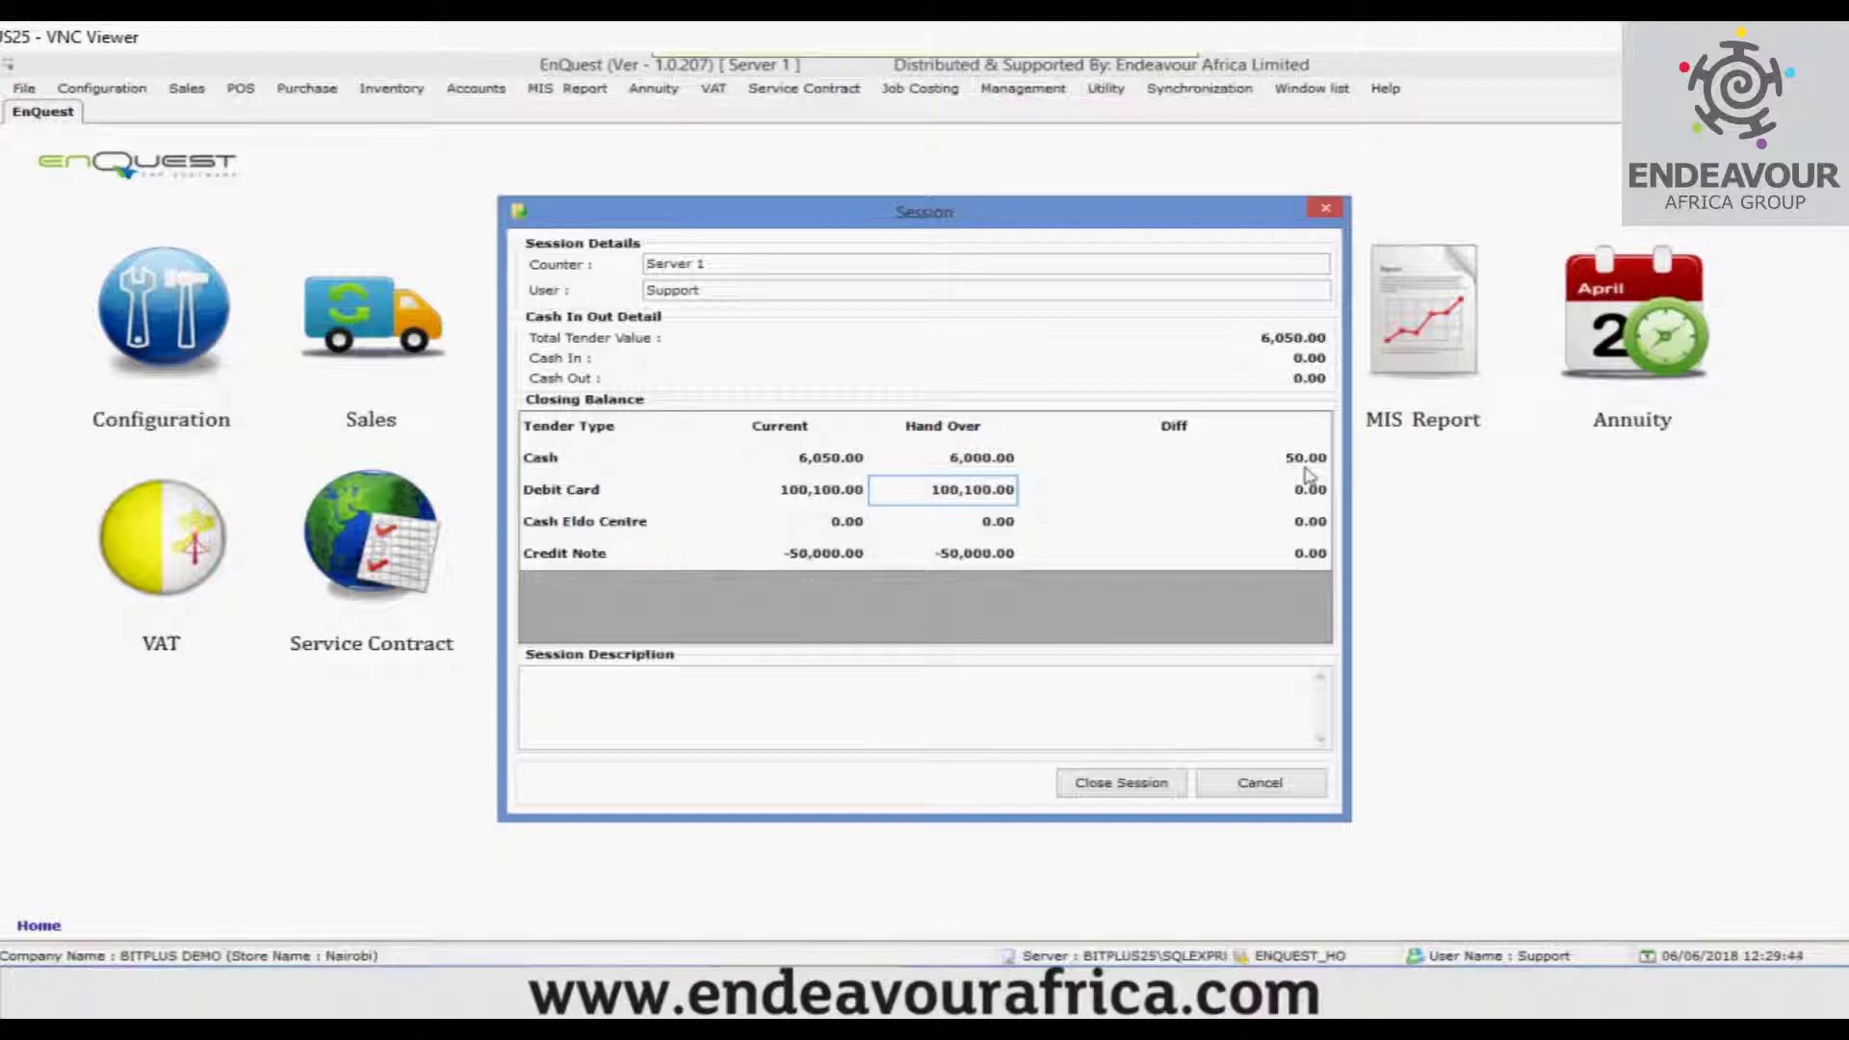
Step: Close the session, confirm with Yes, and review both pages of the Close Session Report
click(1130, 791)
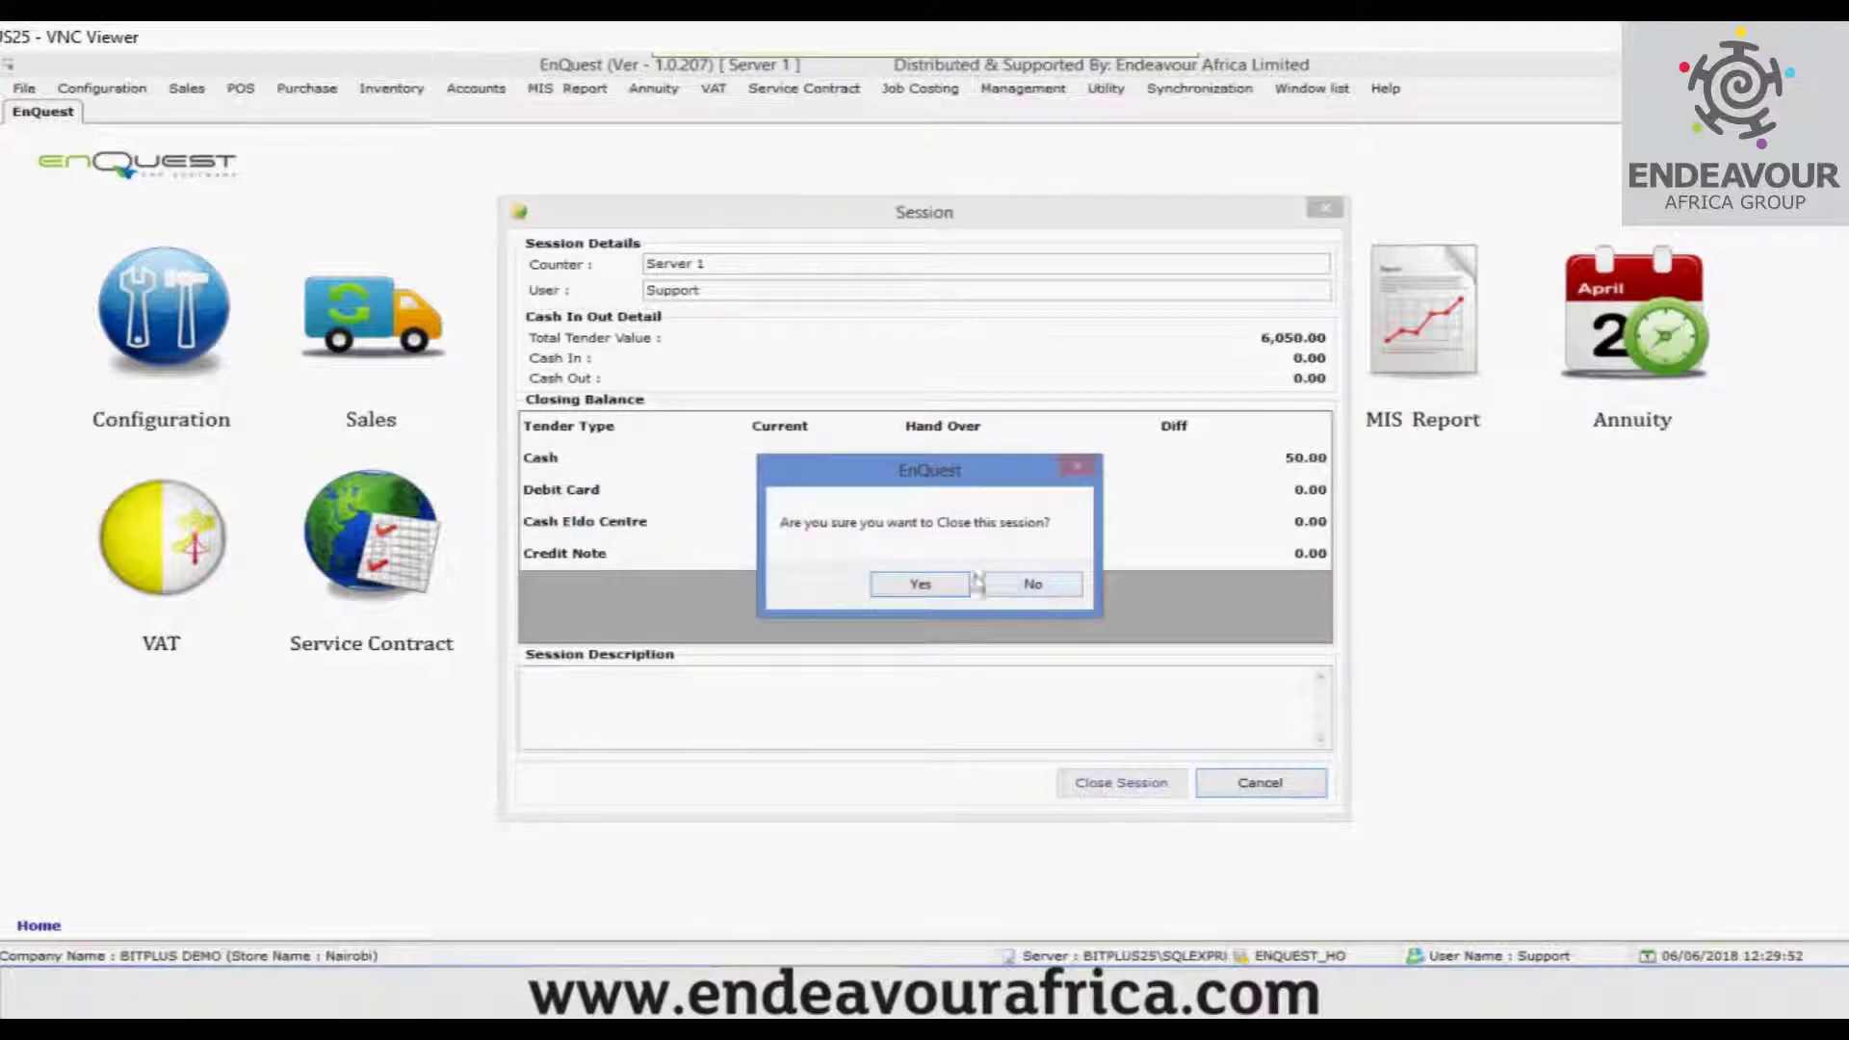
click(948, 582)
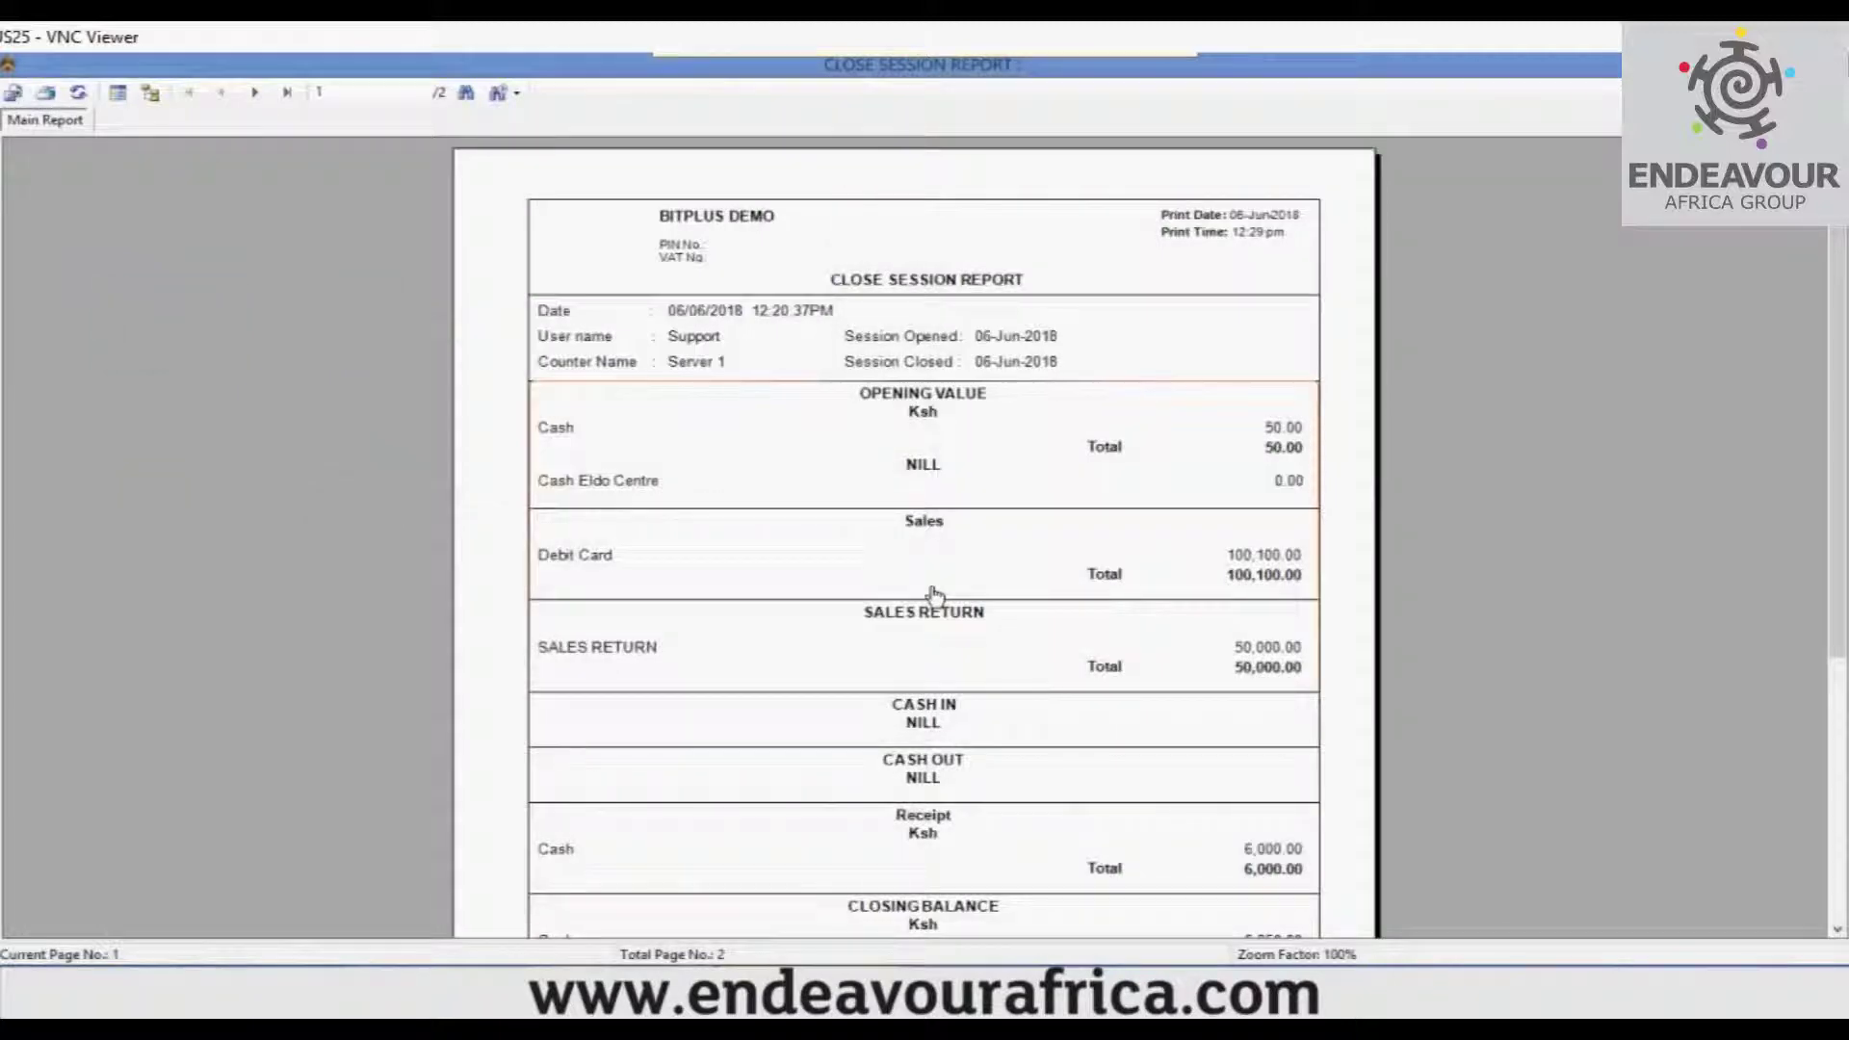
scroll(491, 684, down, 5)
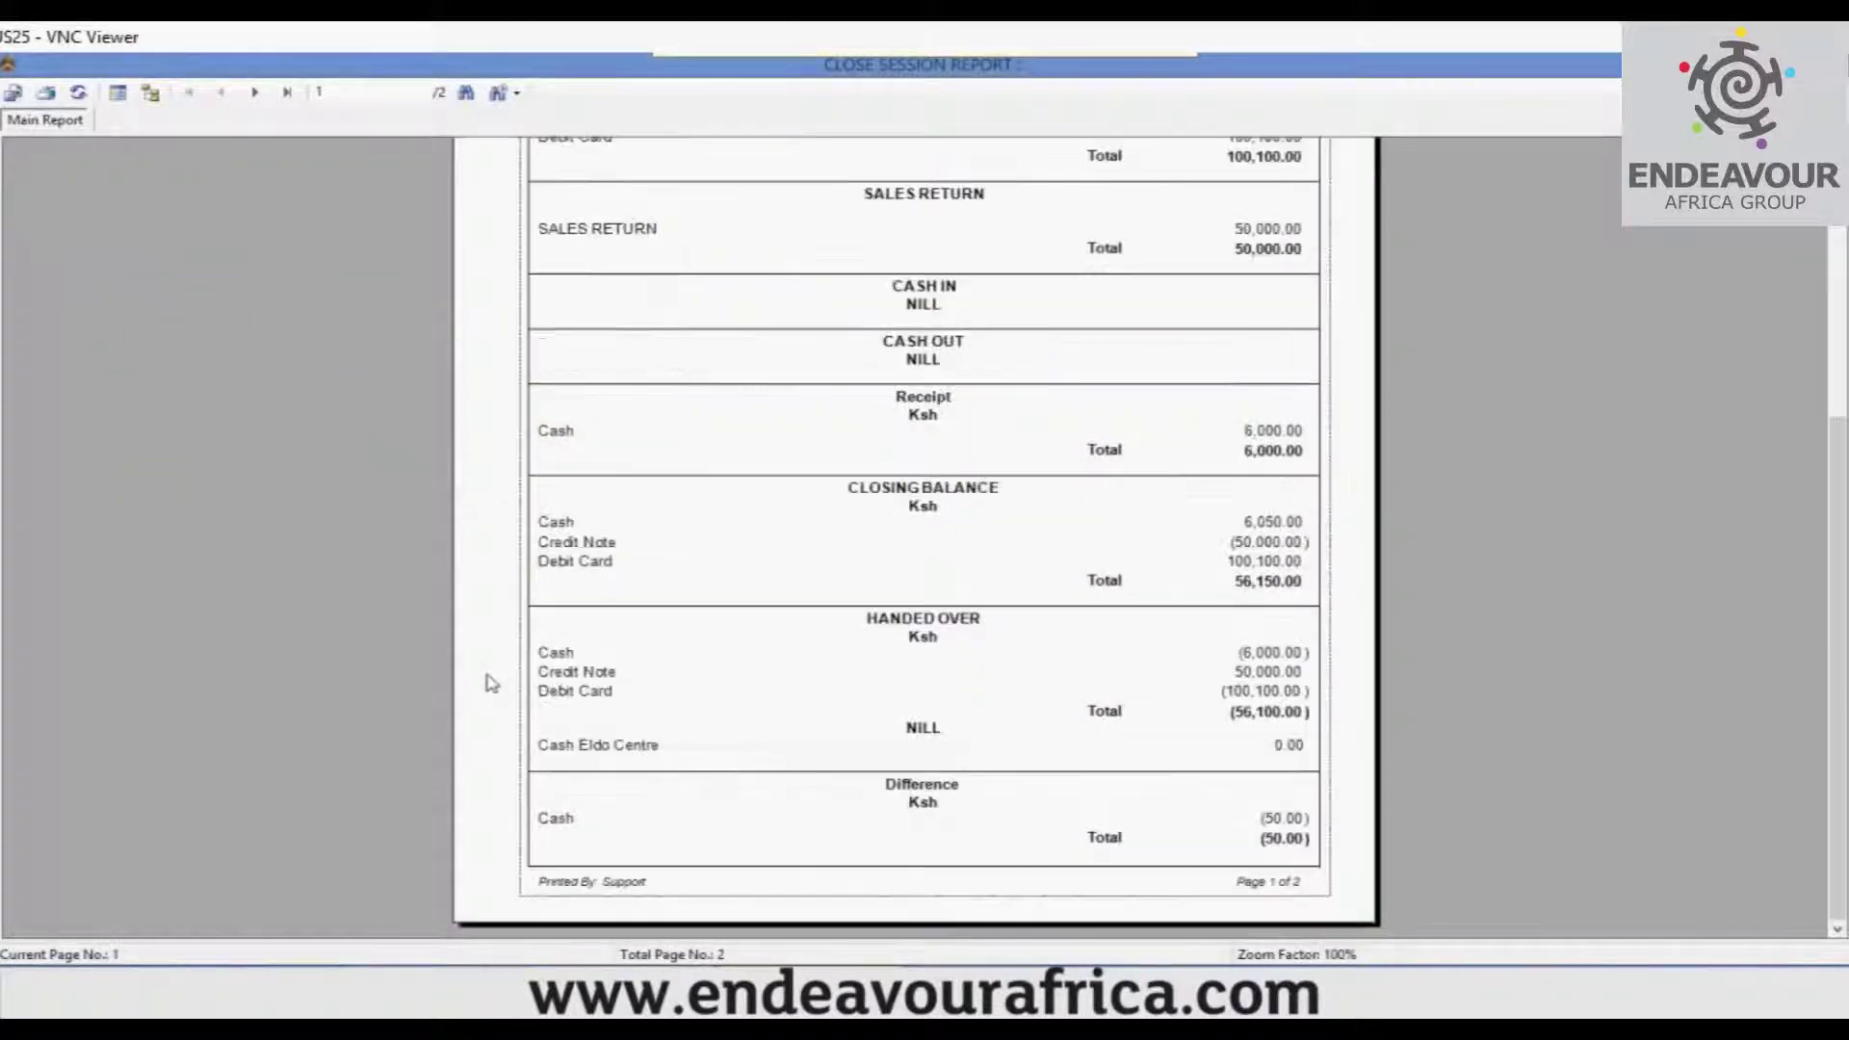
click(256, 93)
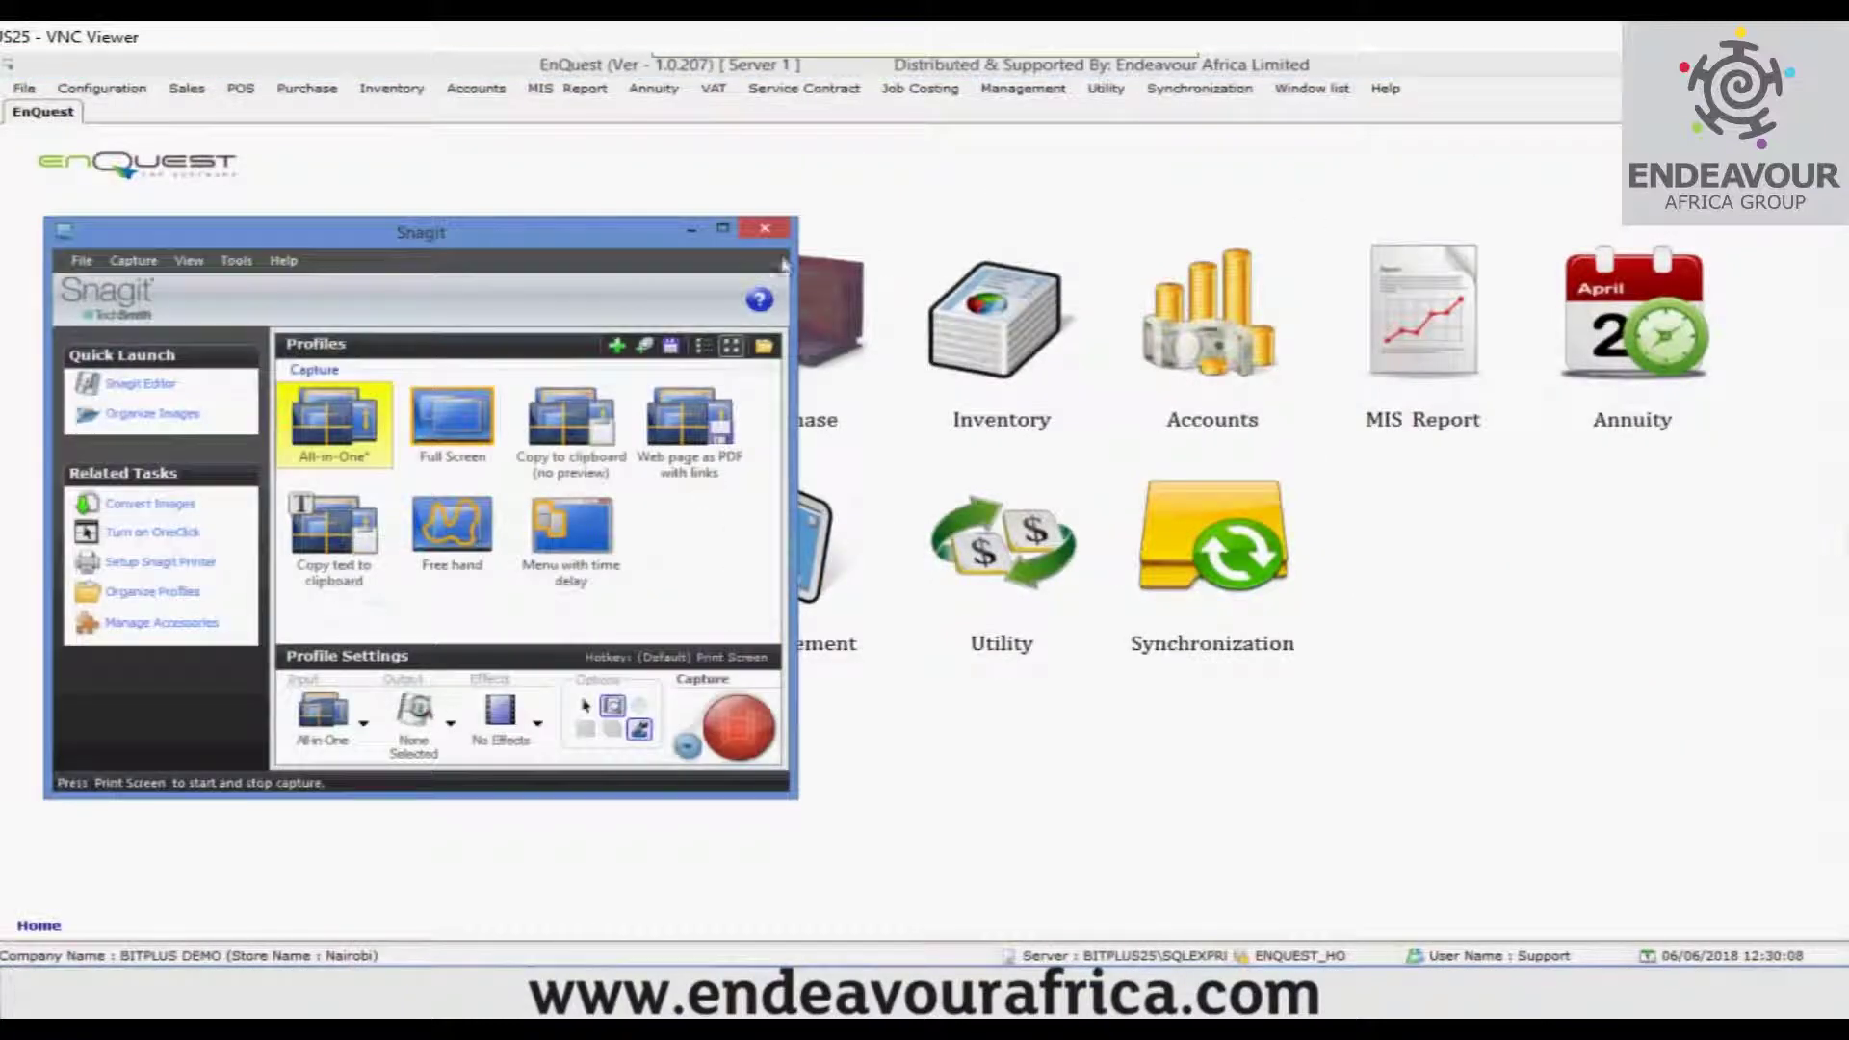
Step: Close the Snagit window and its options, returning to EnQuest ERP
click(765, 229)
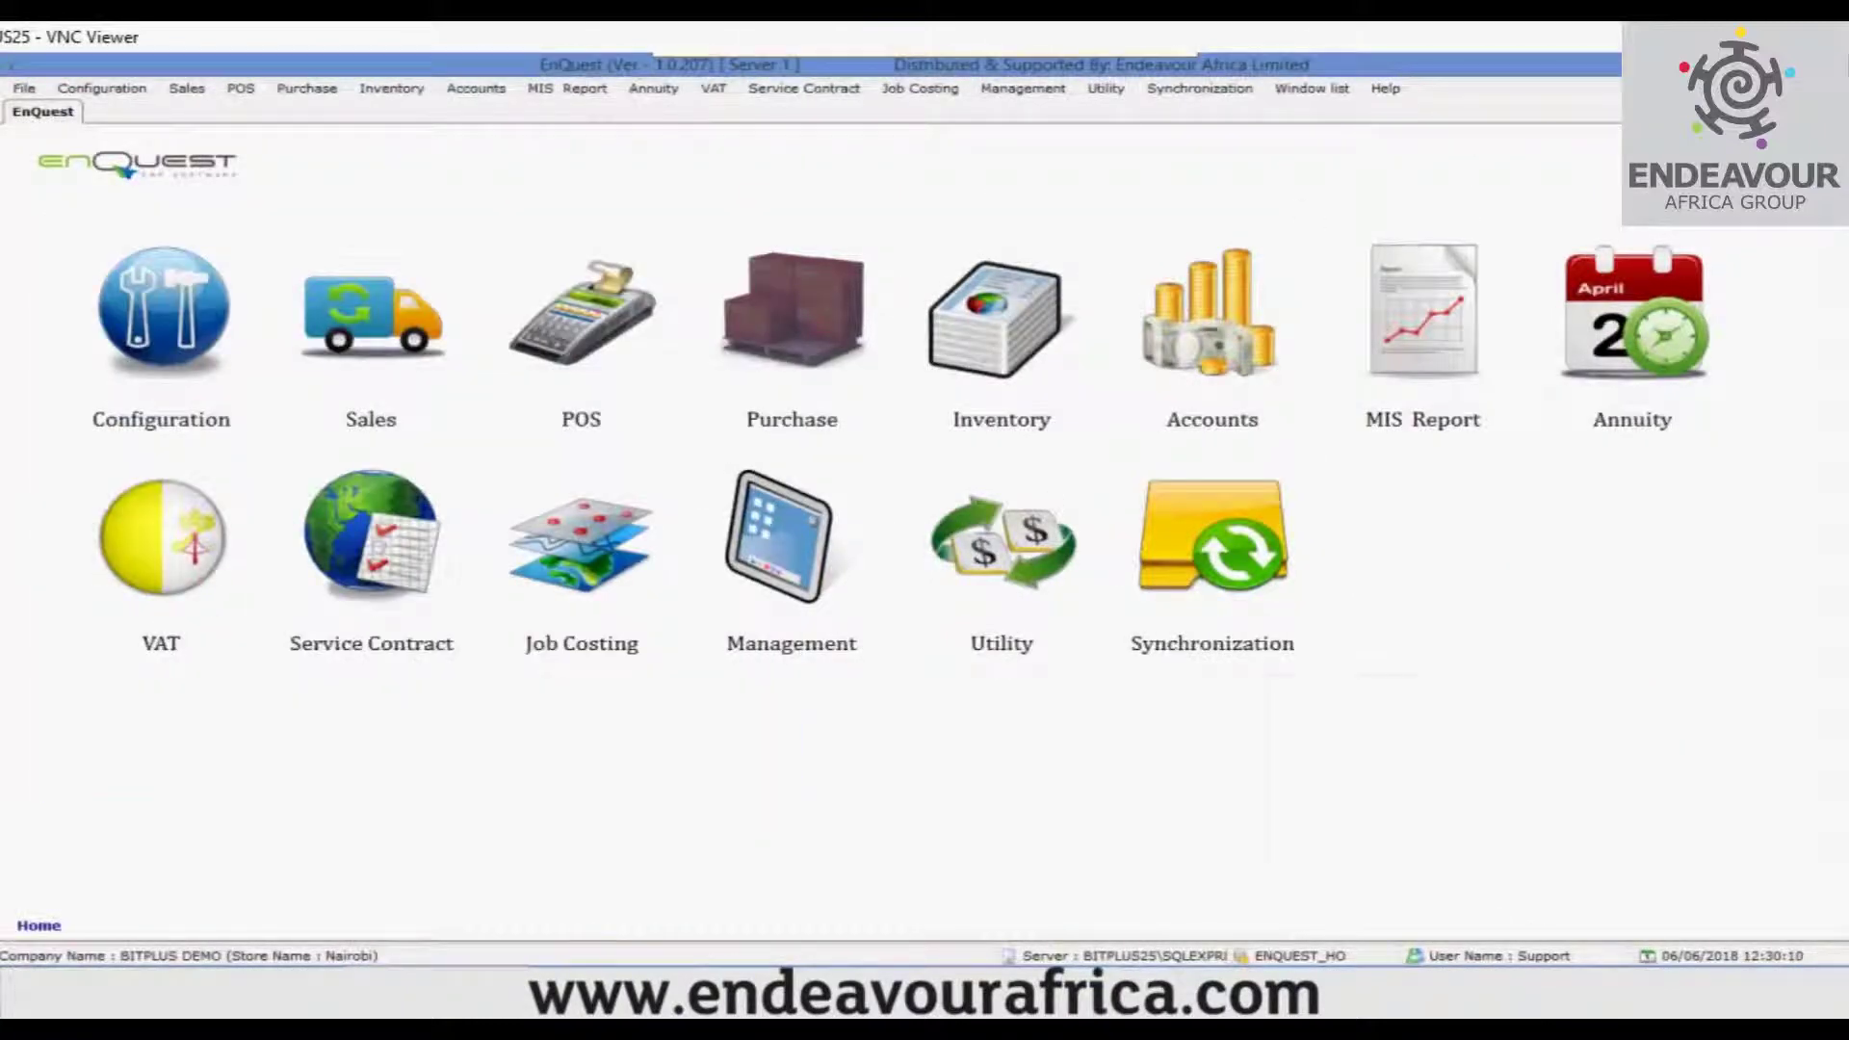
right_click(1792, 996)
click(1019, 801)
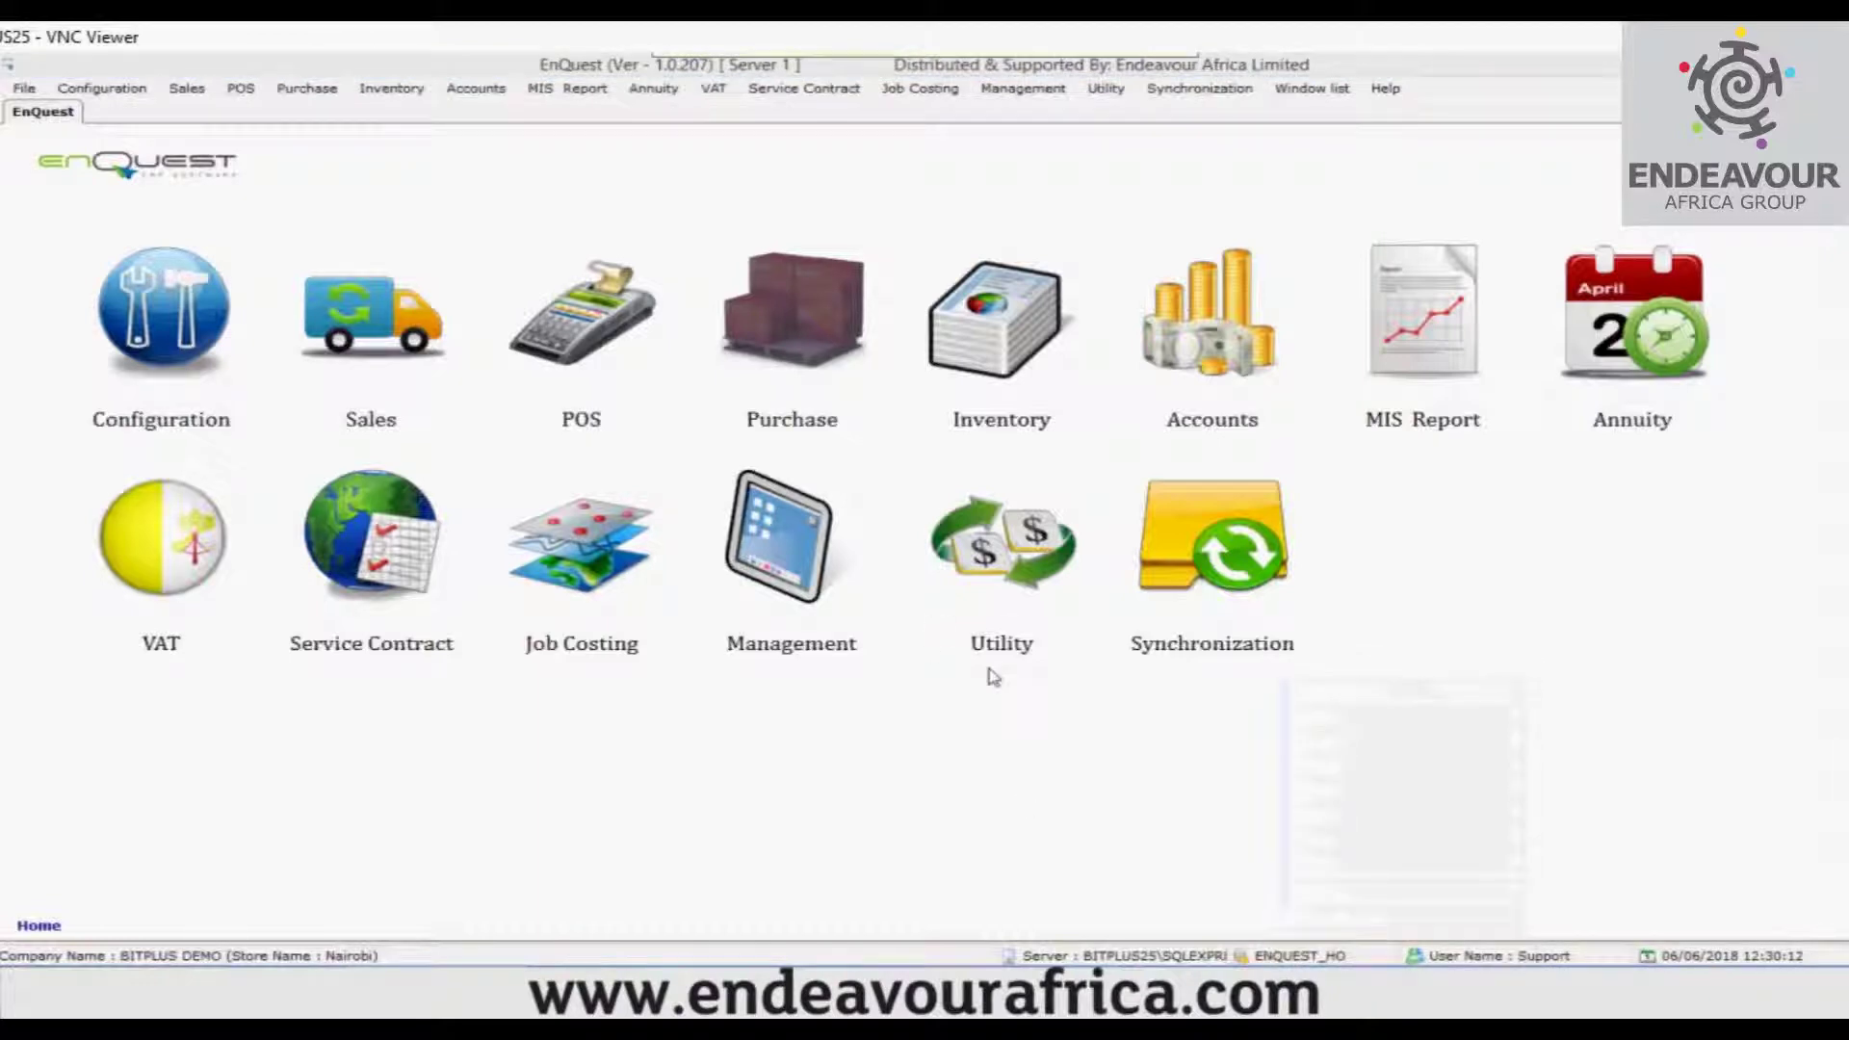
click(242, 108)
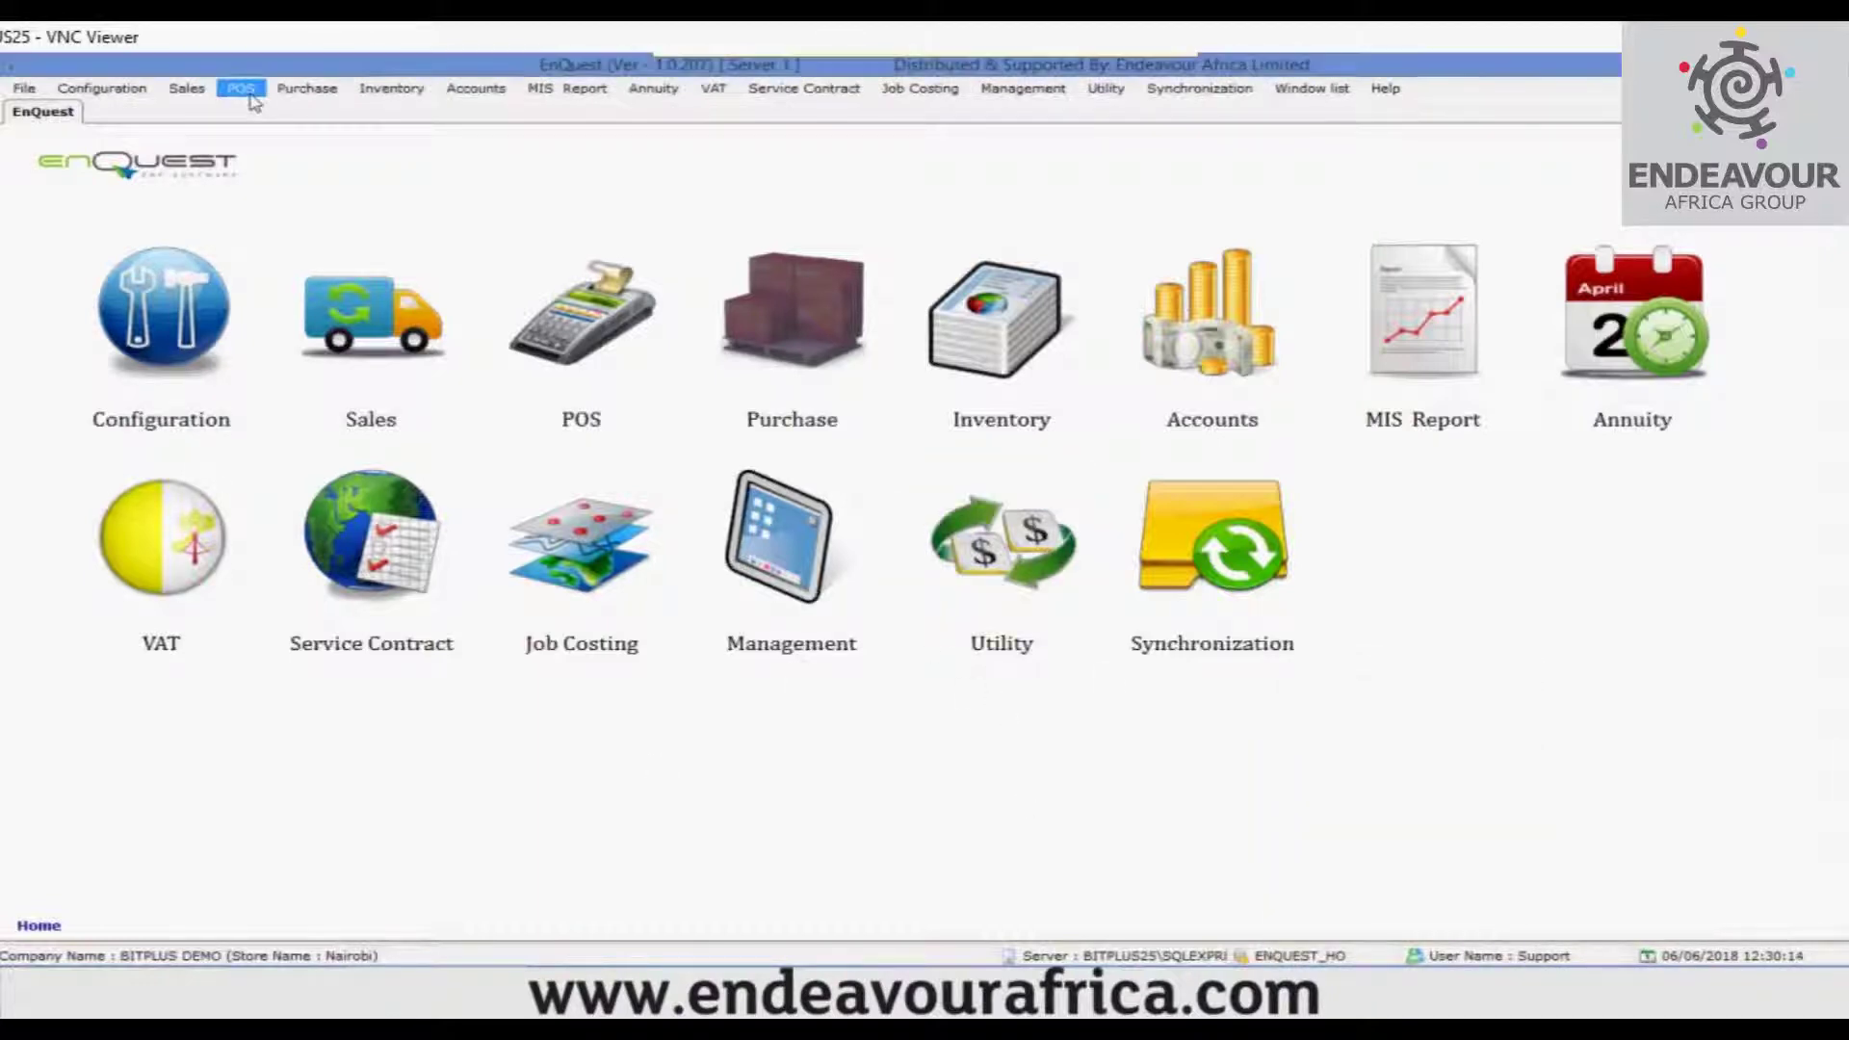
Step: Open the Session Detail Report from POS Reports and select session 10, without printing
click(241, 88)
mouse_move(289, 156)
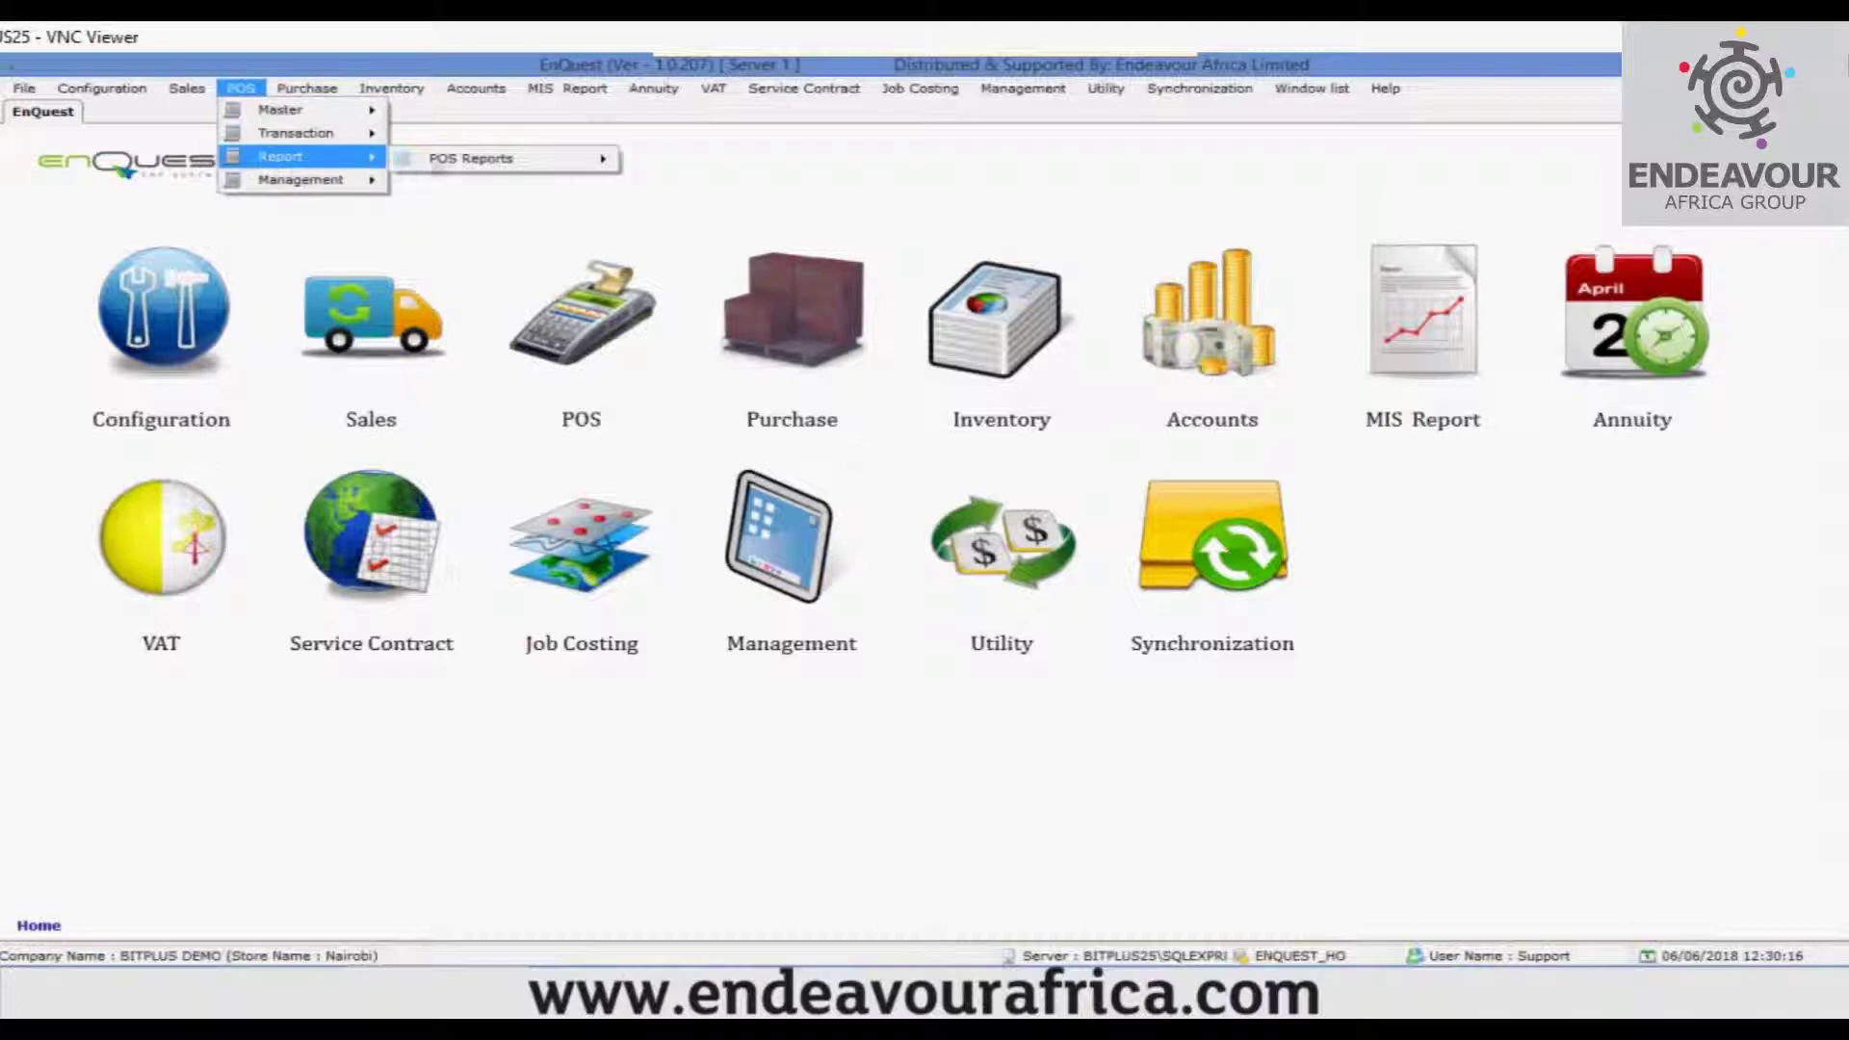
mouse_move(462, 162)
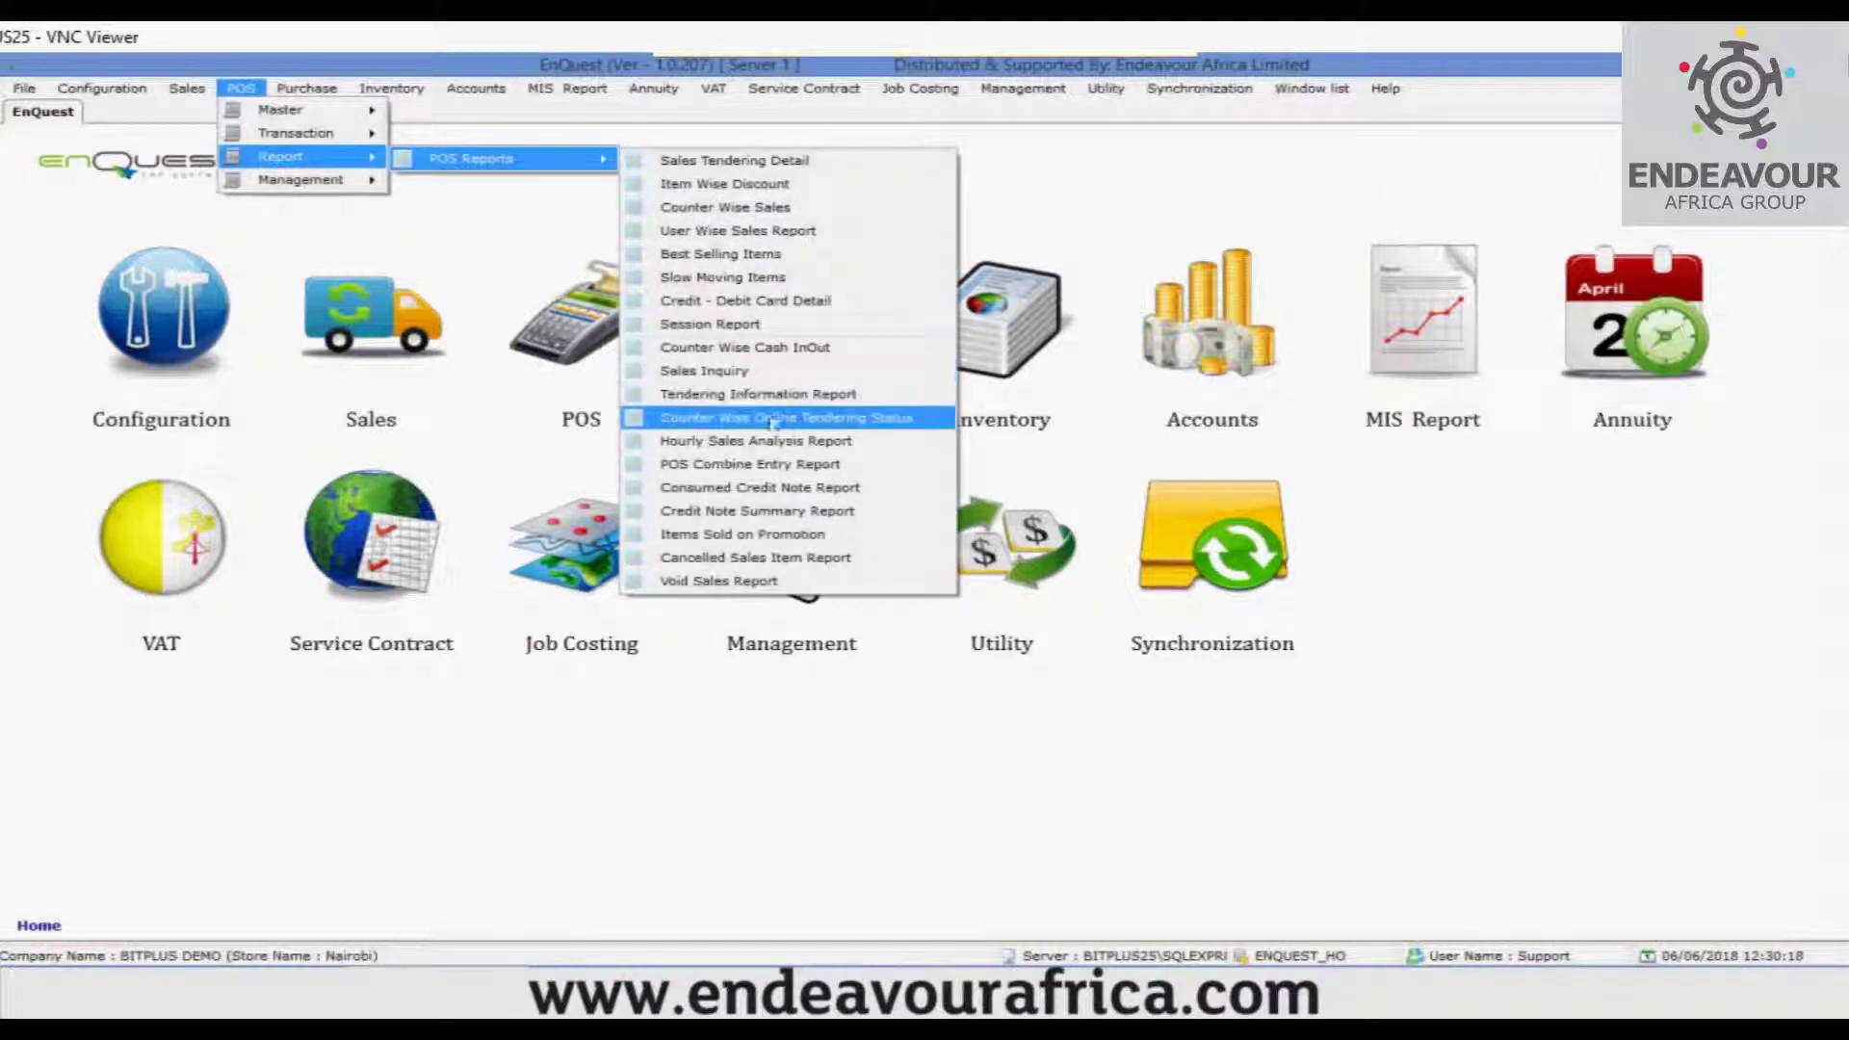
click(770, 326)
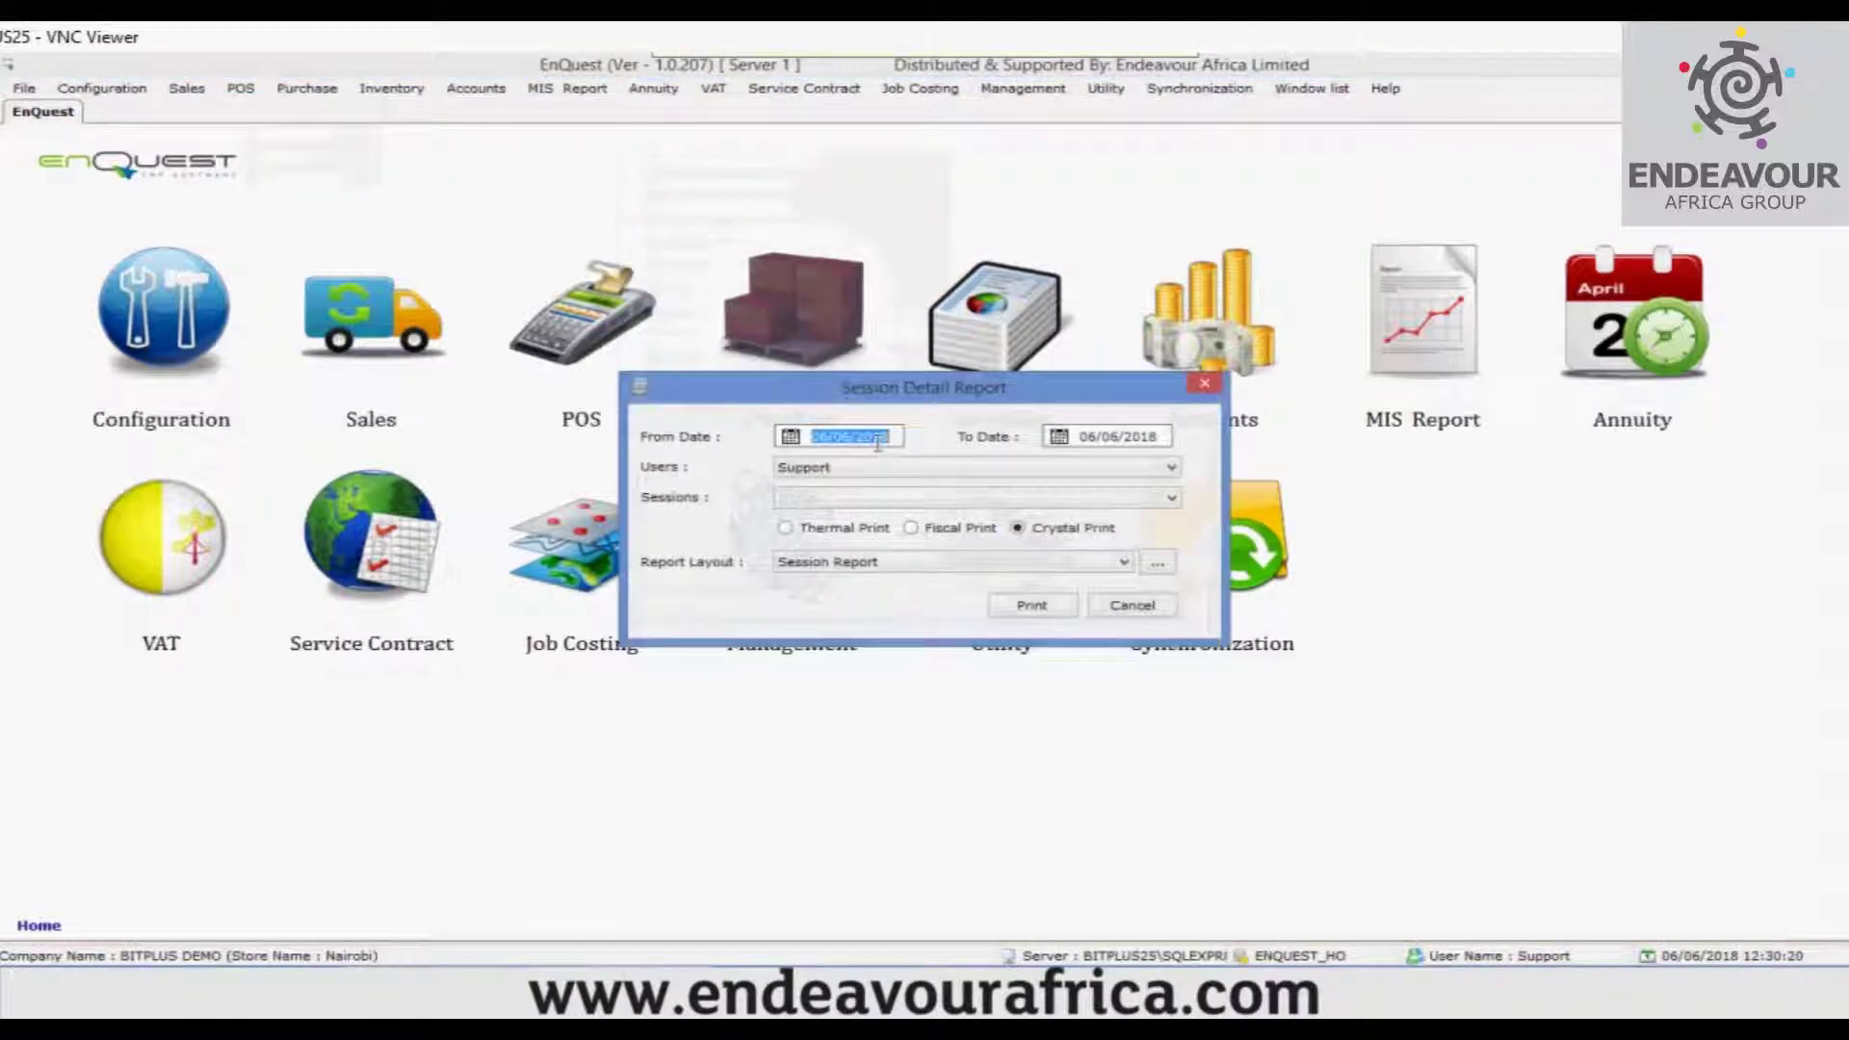
click(866, 499)
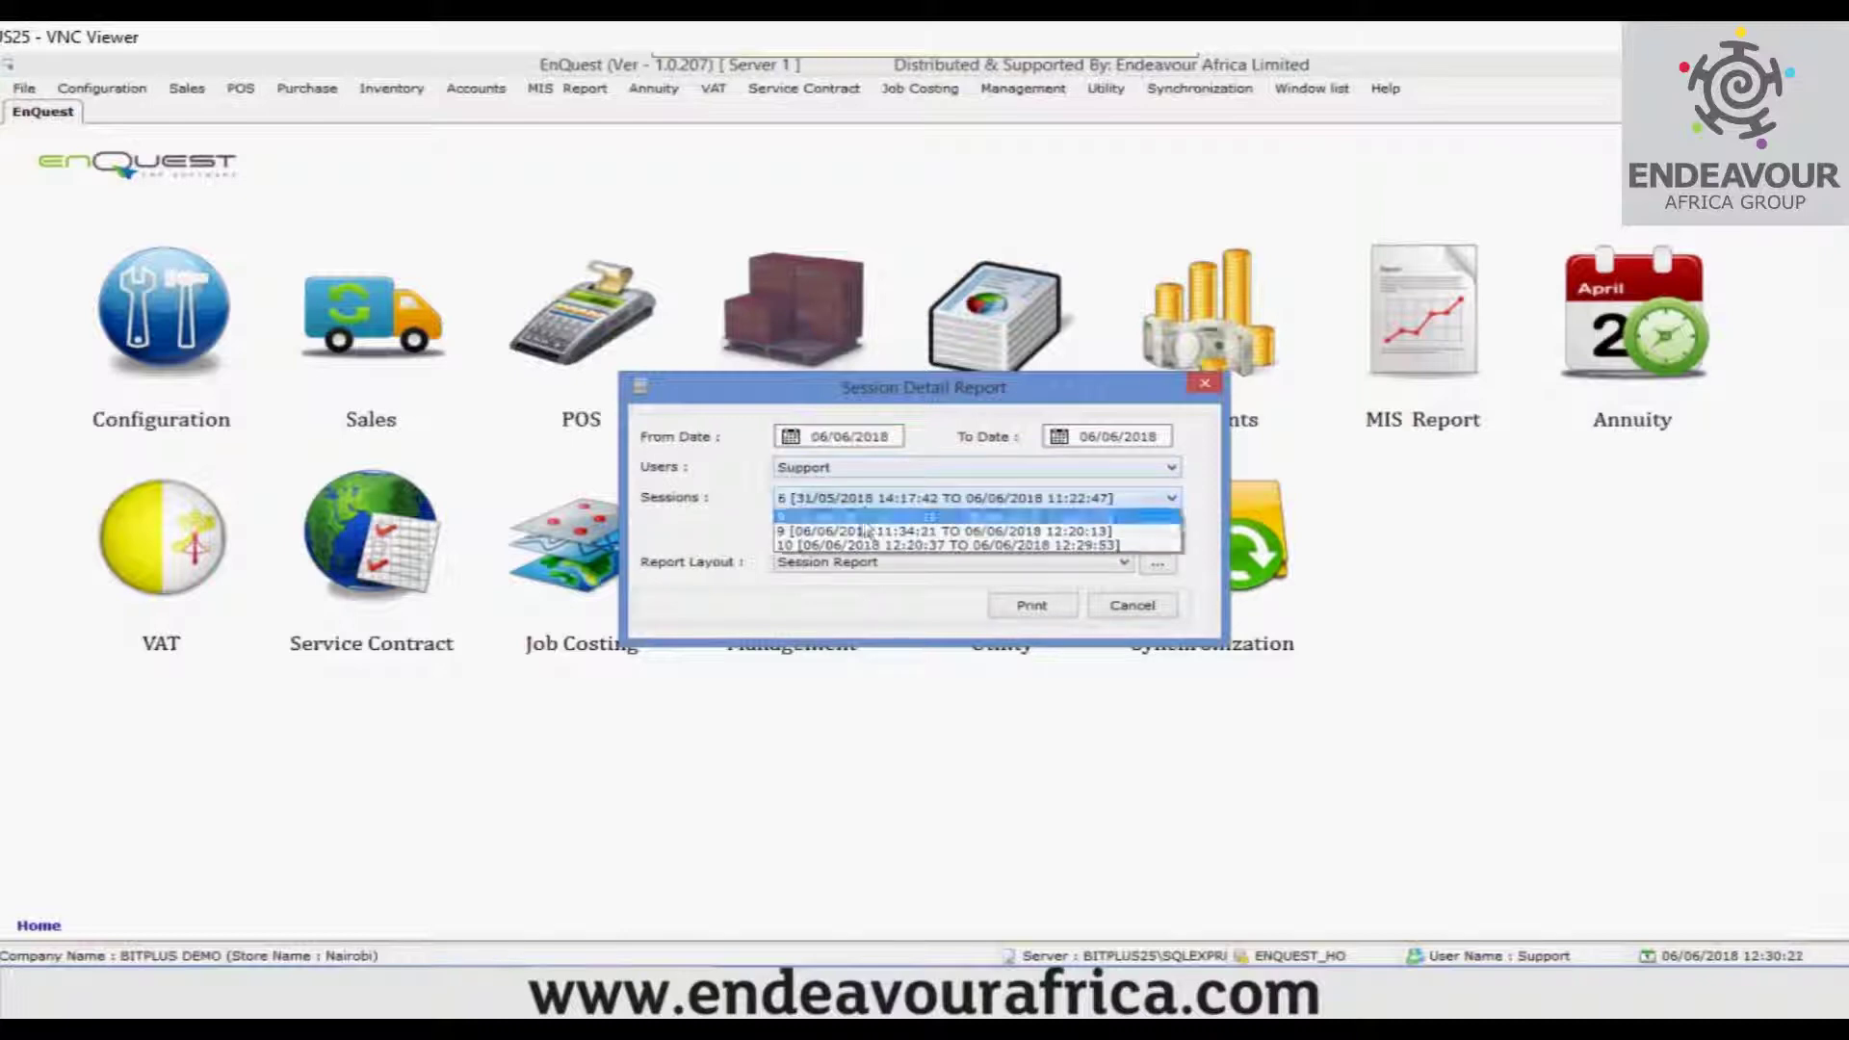
click(863, 545)
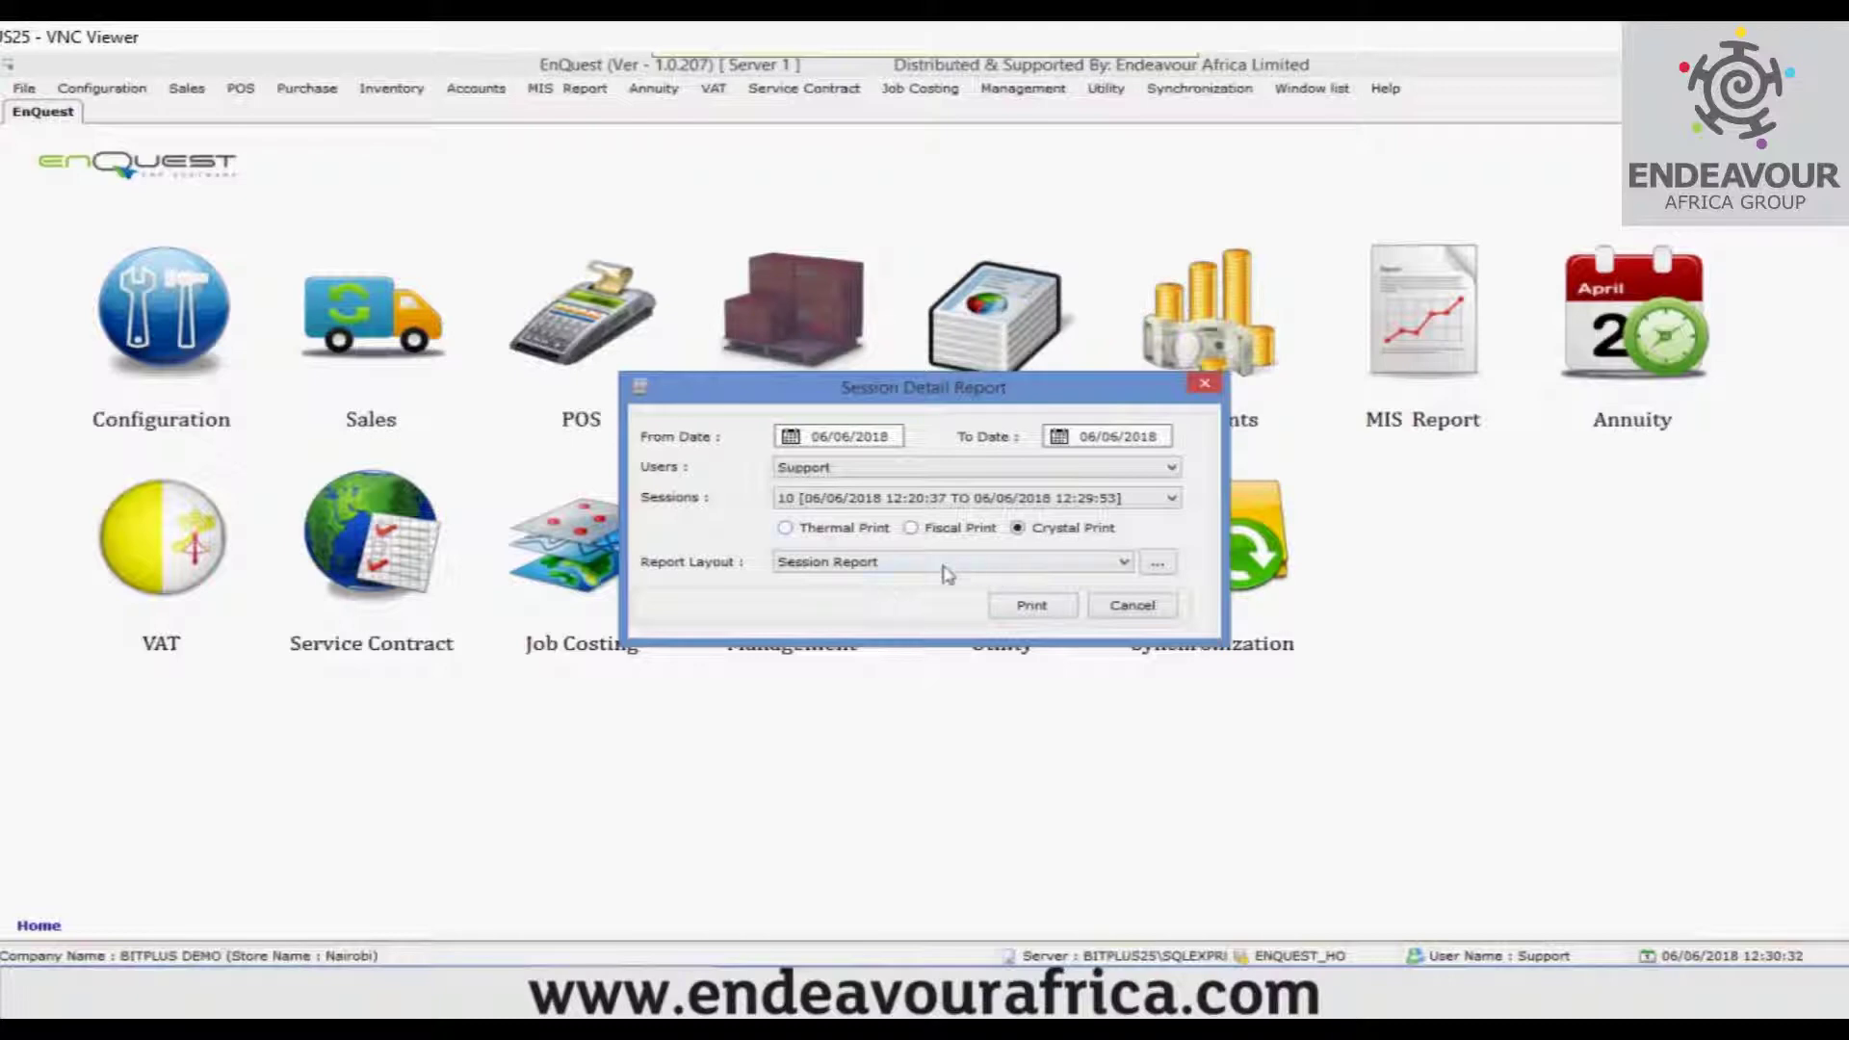
click(1131, 606)
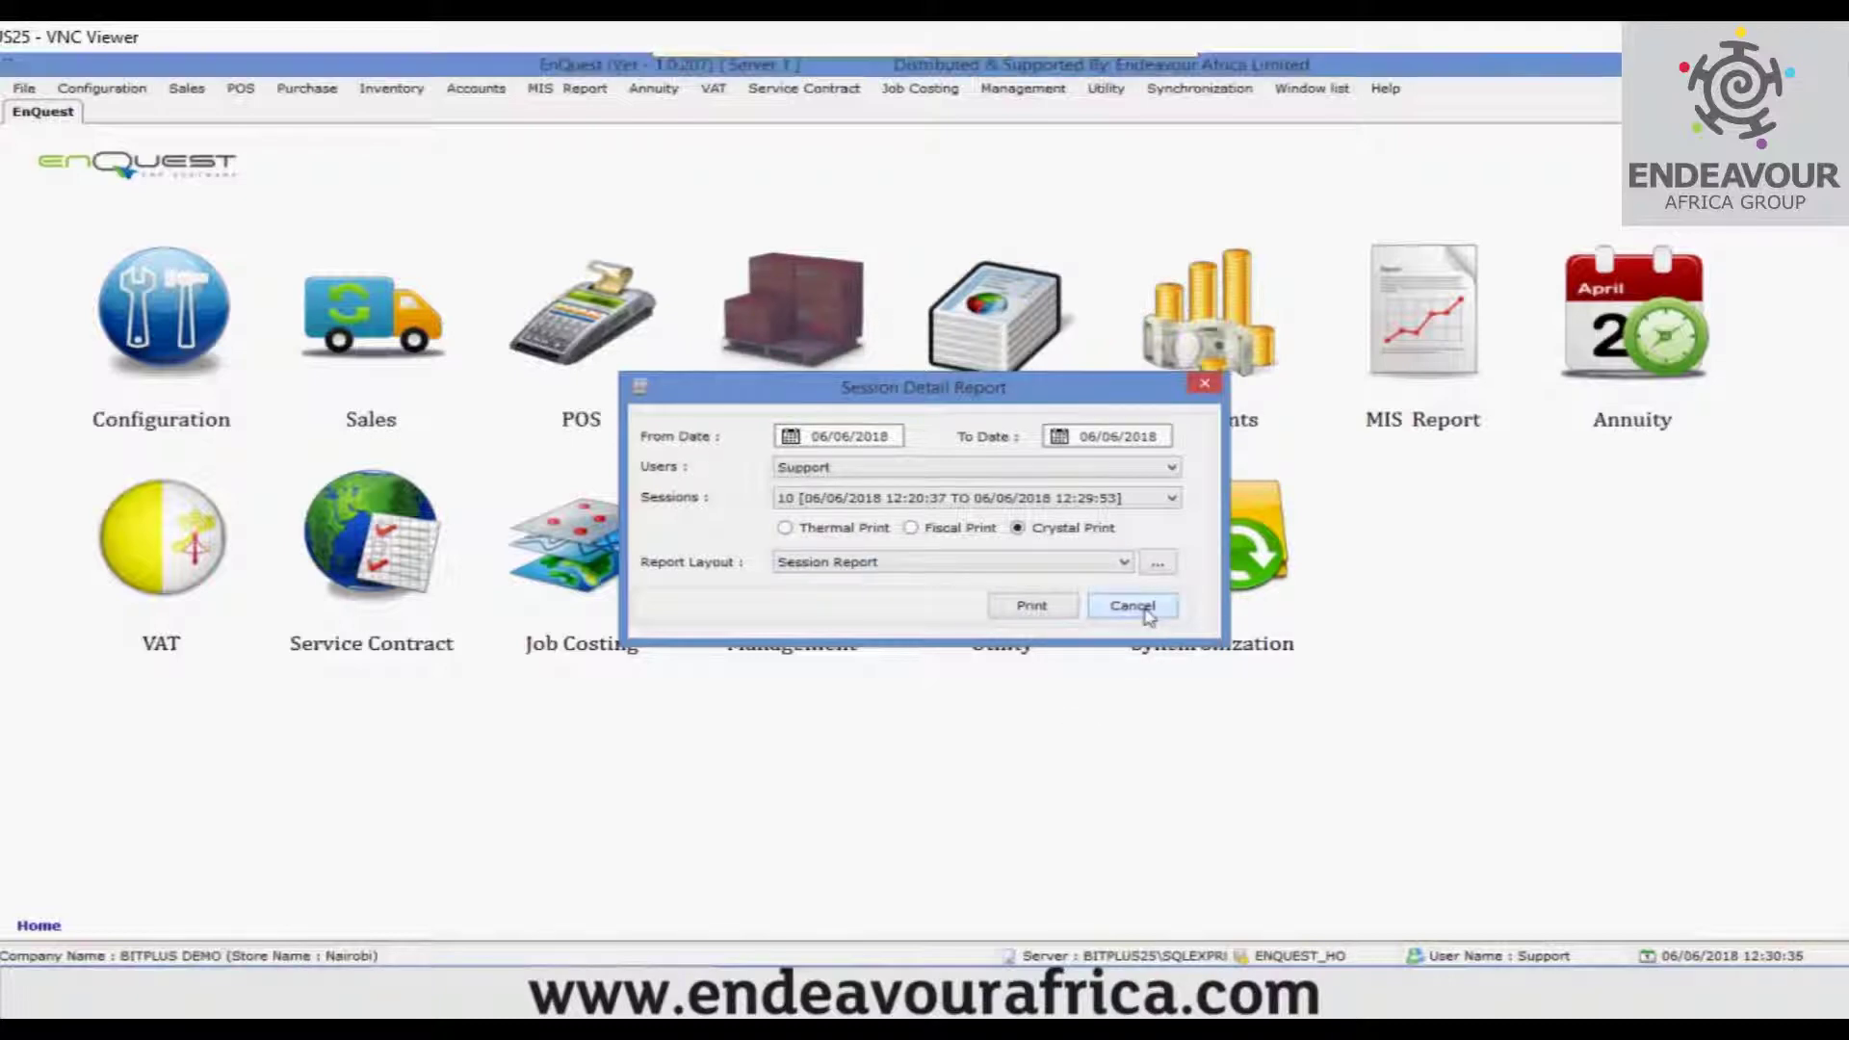